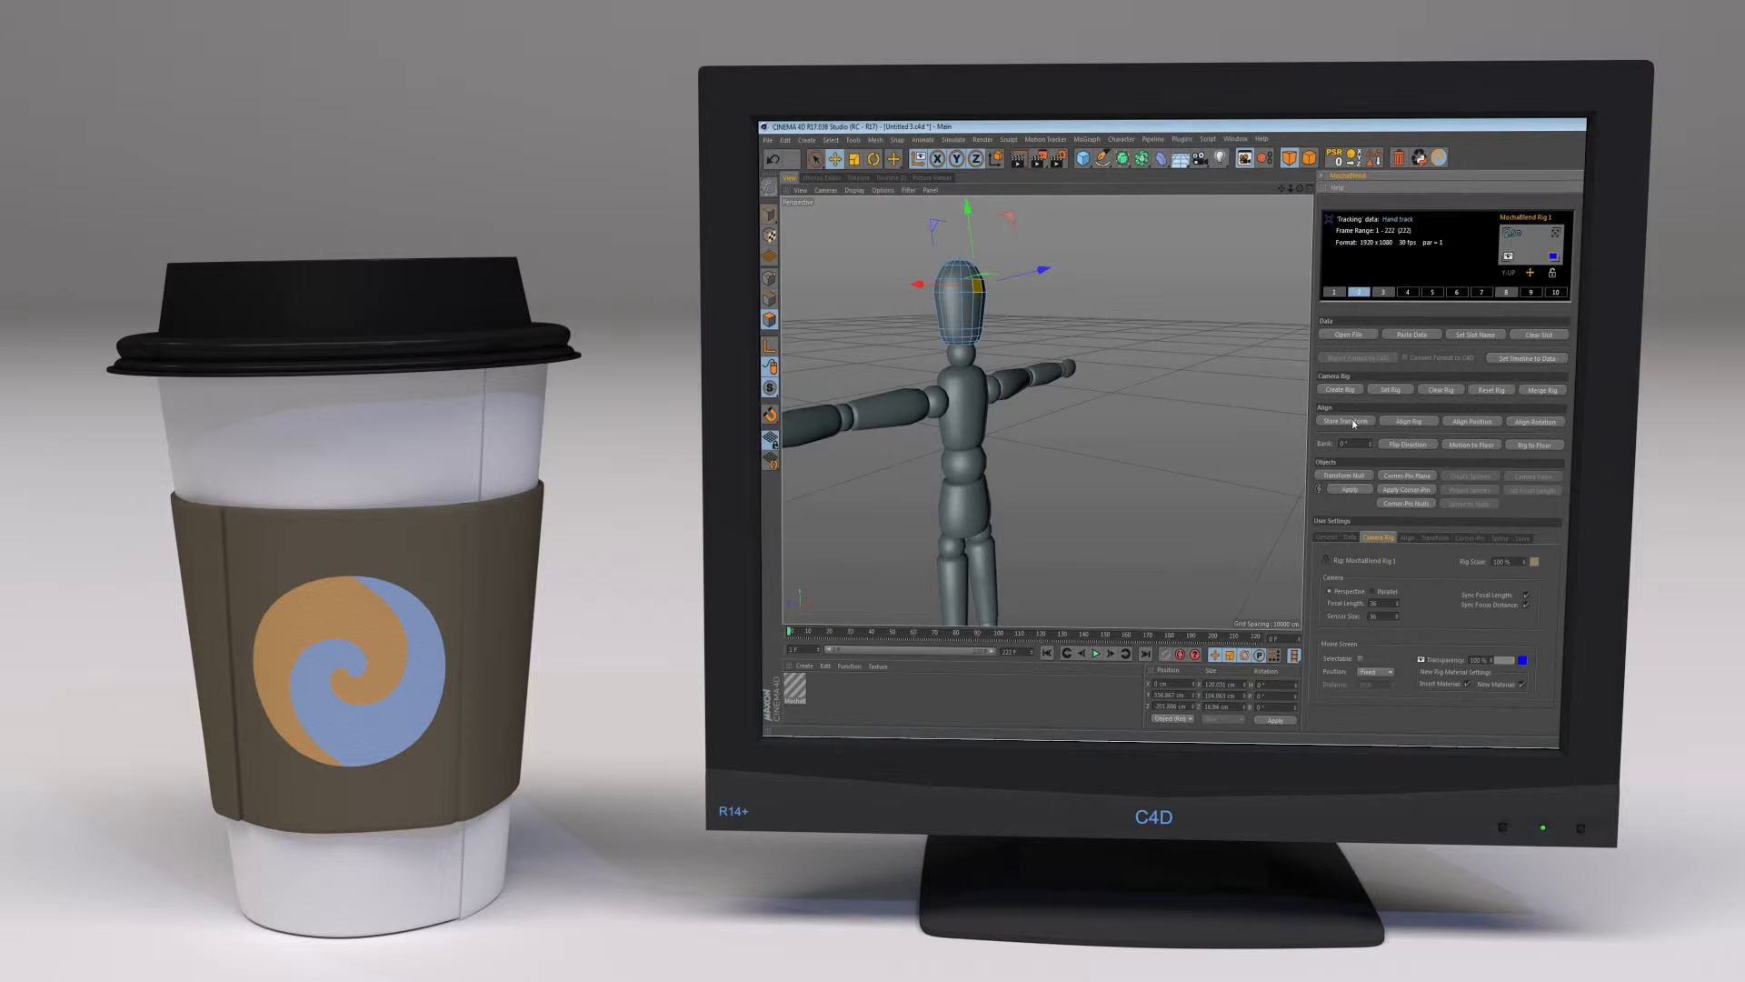
left_click(1416, 421)
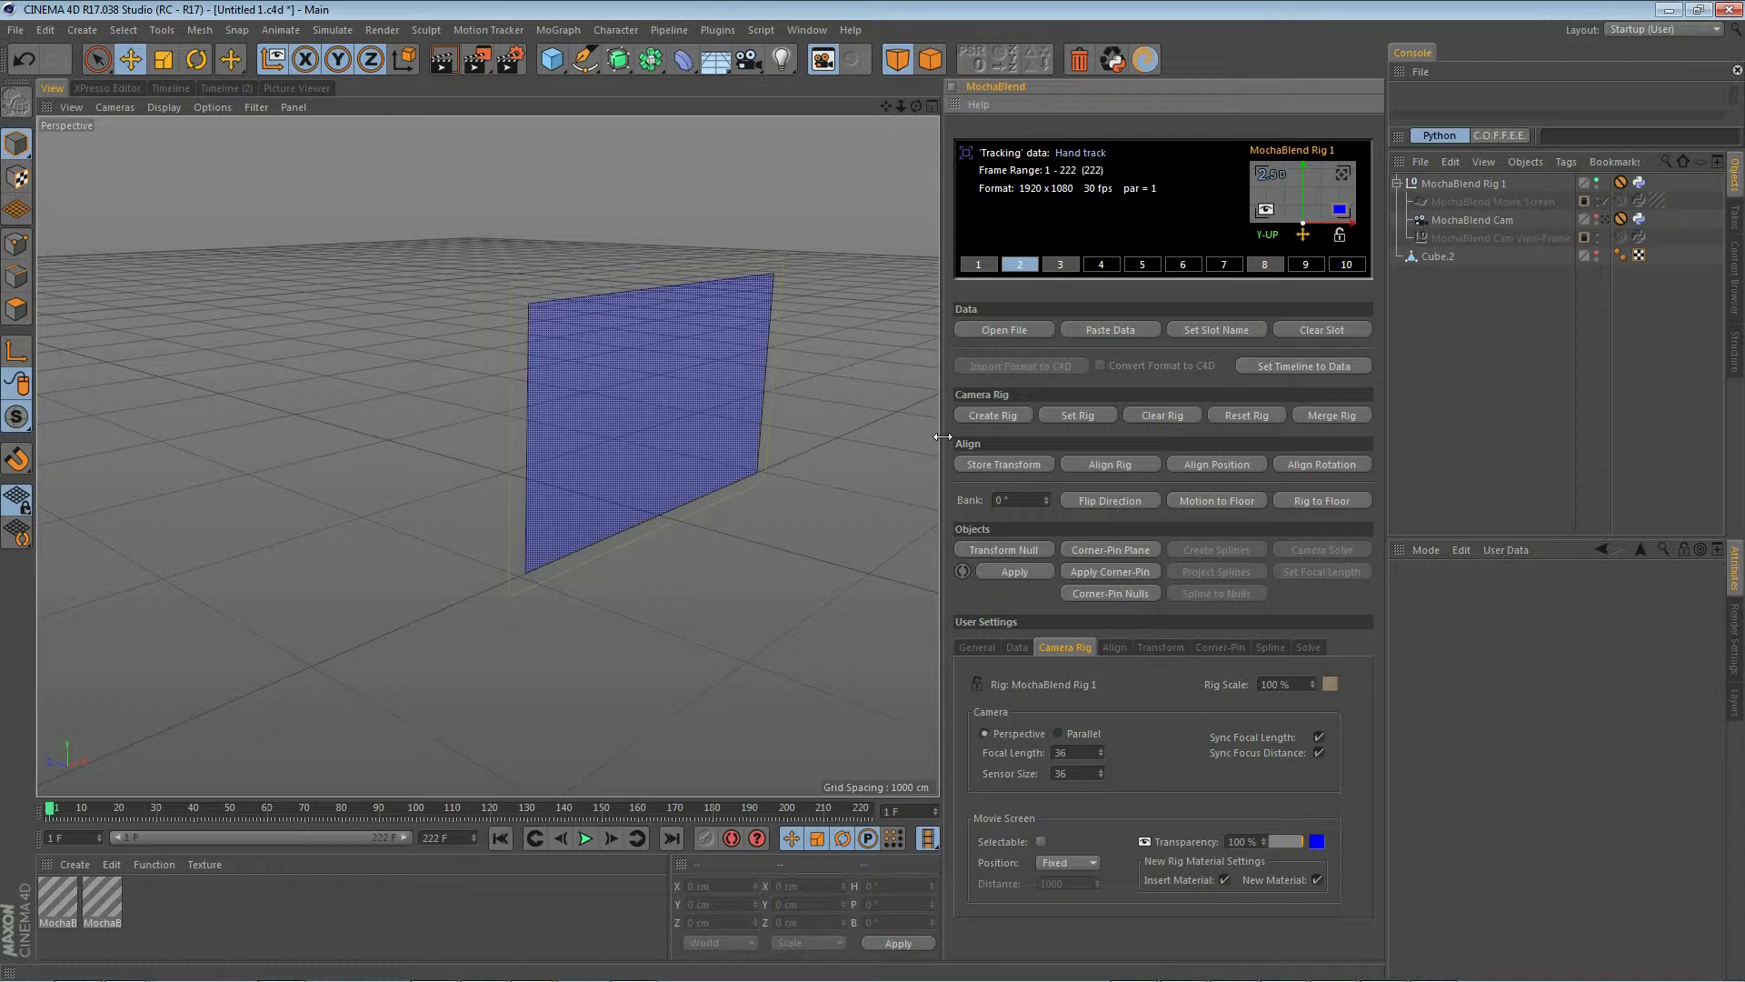
- Toggle the MochaBlend rig's up axis and cycle its origin through corner, centre and bottom-centre placements
left_click(1272, 236)
left_click(1273, 236)
left_click(1305, 234)
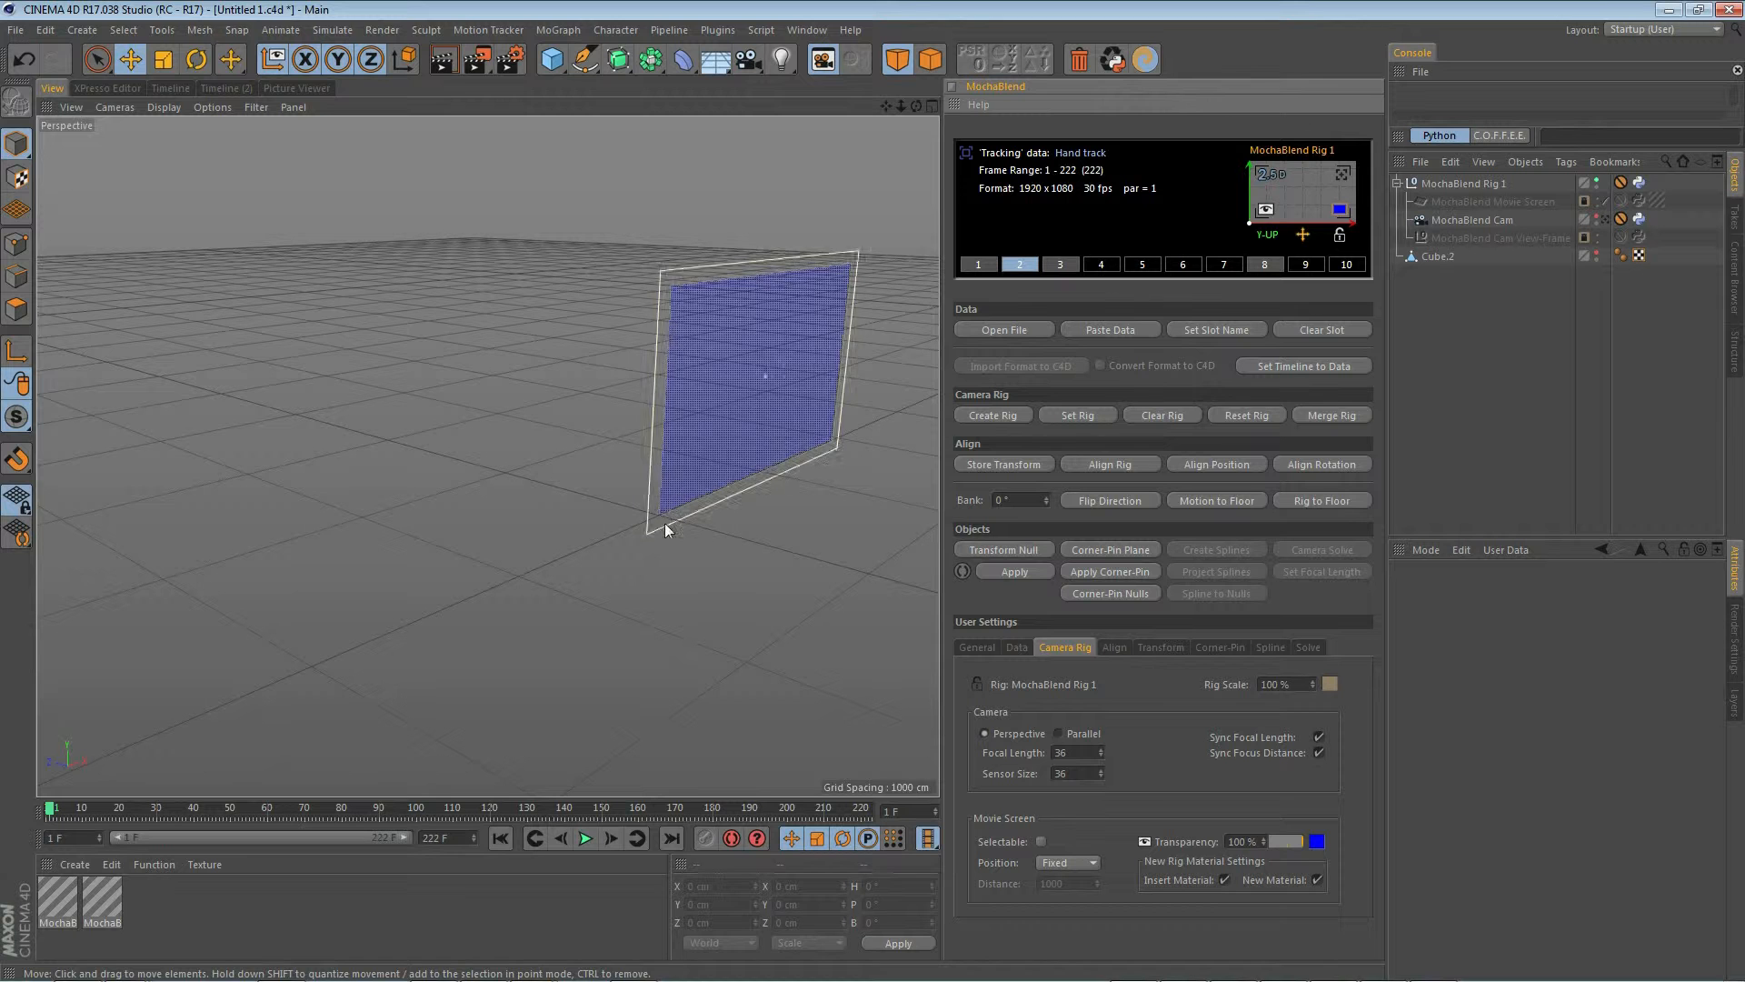
left_click(1305, 235)
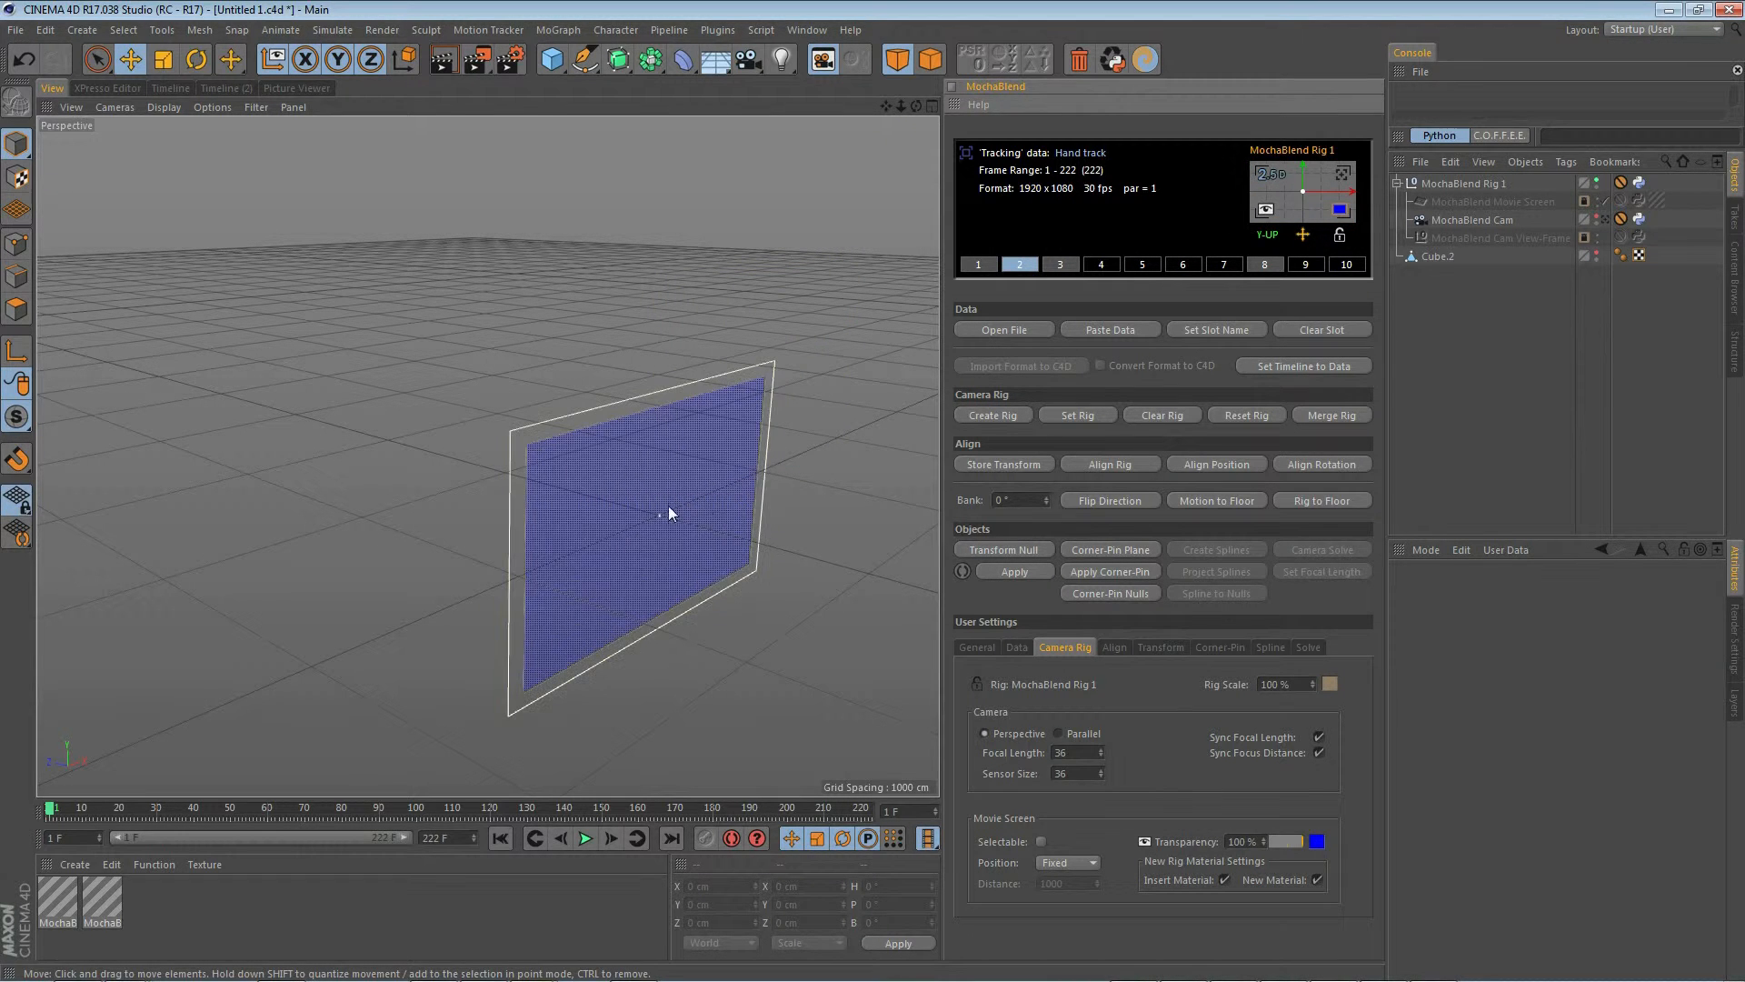
left_click(1306, 235)
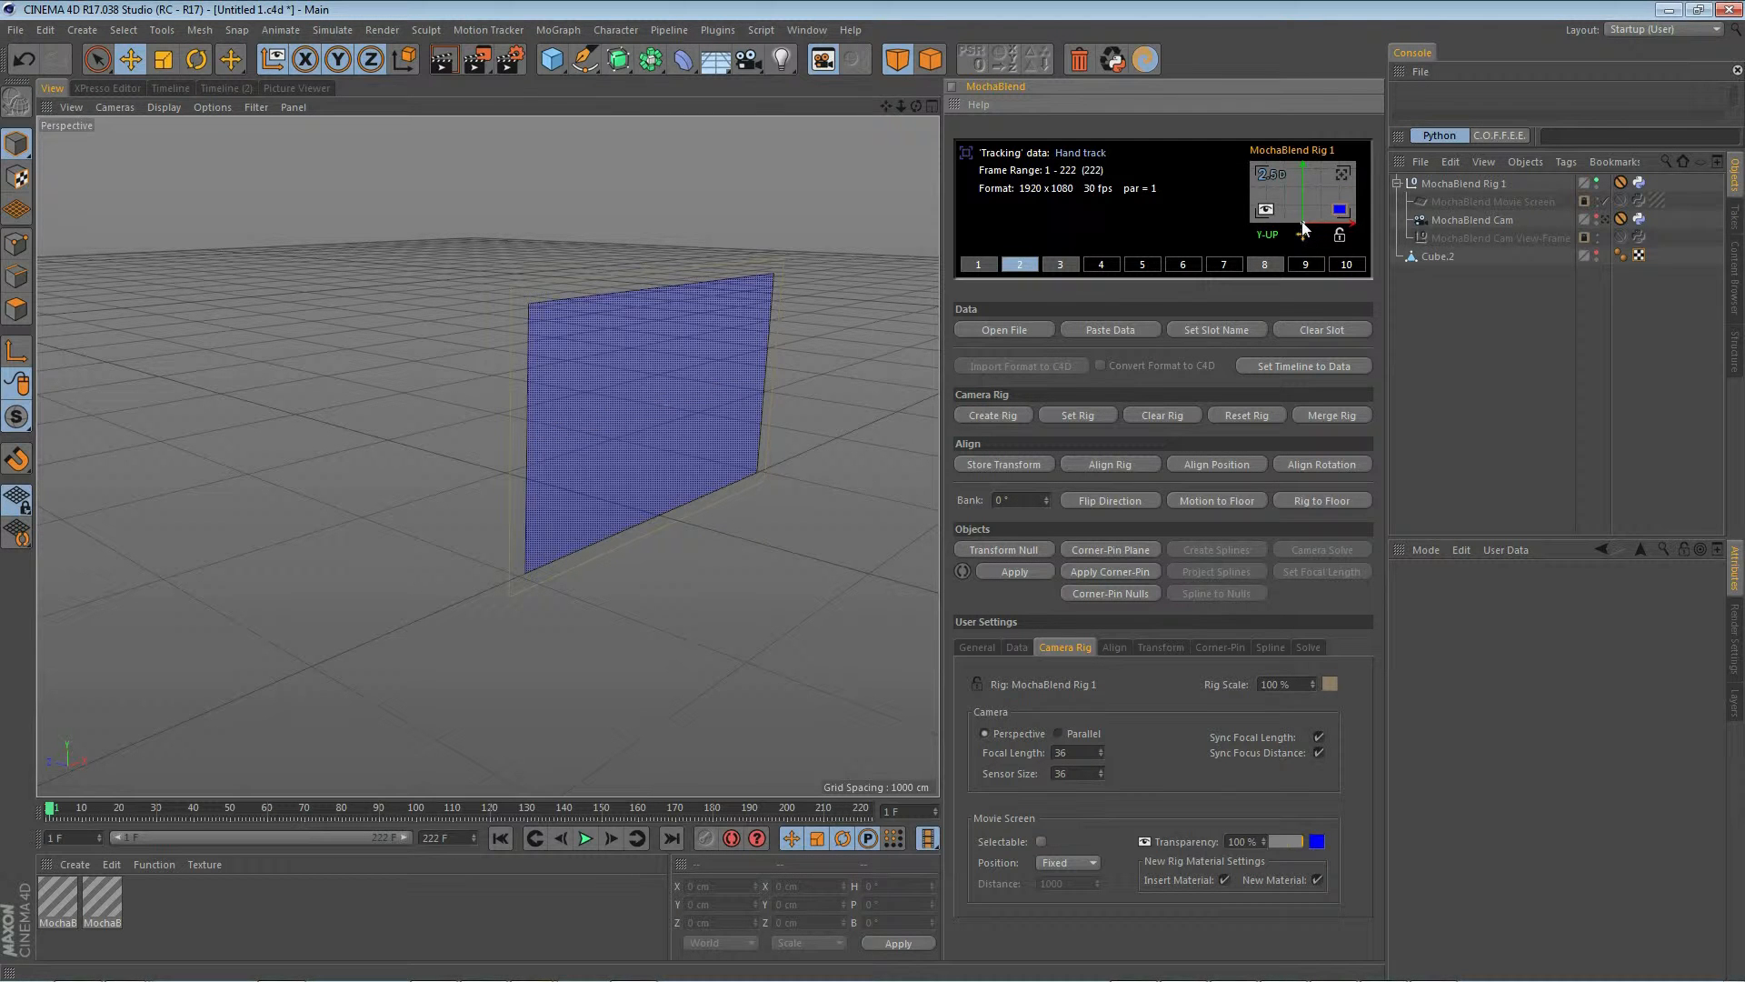
- Try the Z-up orientation and the Rig Scale control on the MochaBlend rig, and restore Y-up
left_click(1269, 235)
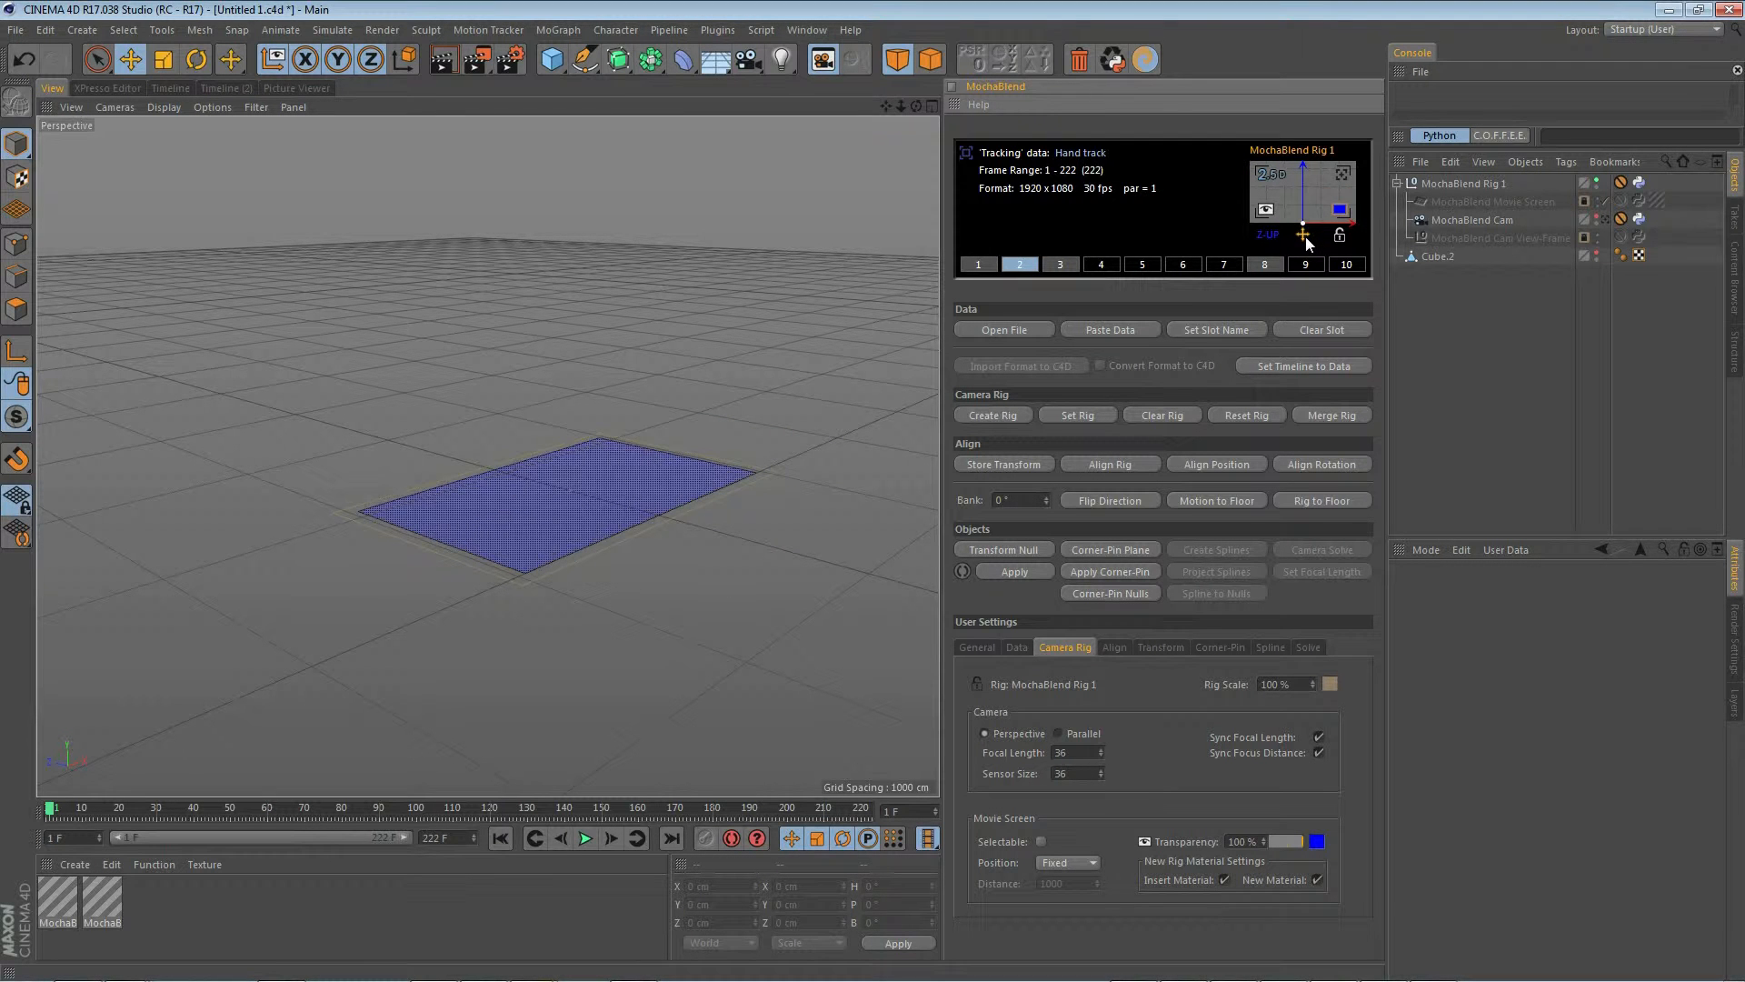
mouse_move(1312, 683)
left_mouse_down()
mouse_move(1364, 654)
mouse_move(1325, 718)
mouse_move(1312, 684)
left_mouse_up()
left_click(1302, 236)
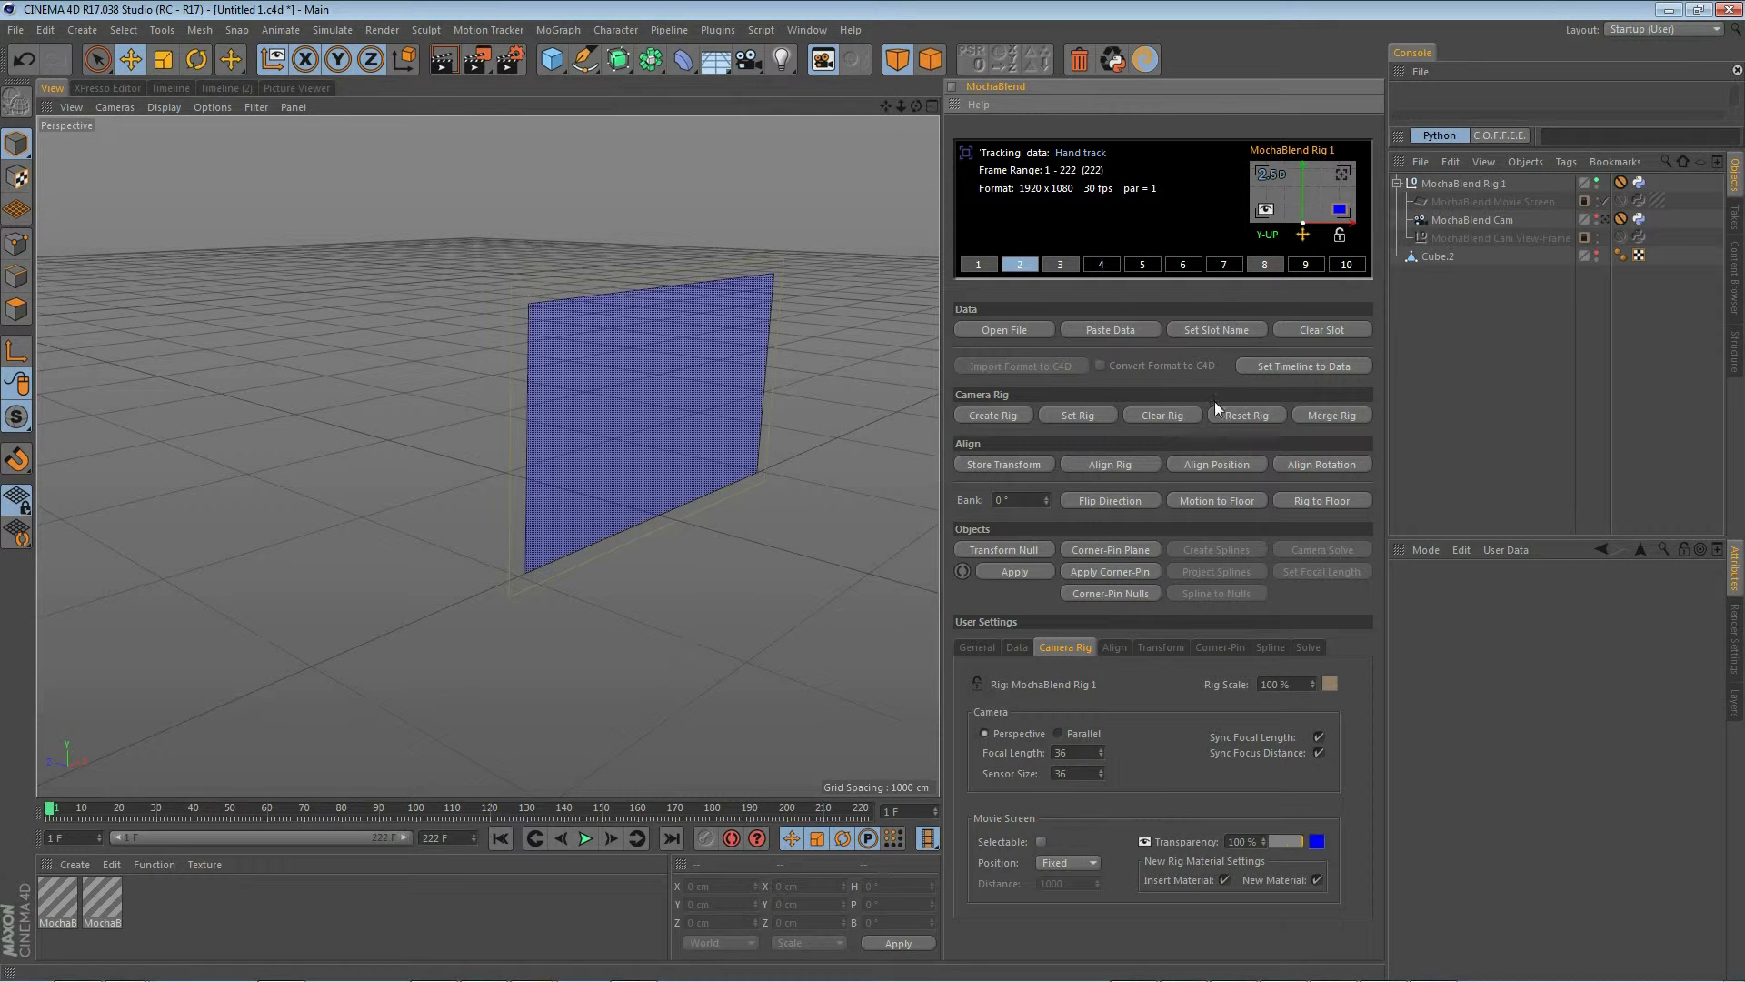
- Show the hidden Cube.2 and align the MochaBlend rig to its stored transform
left_click(1598, 252)
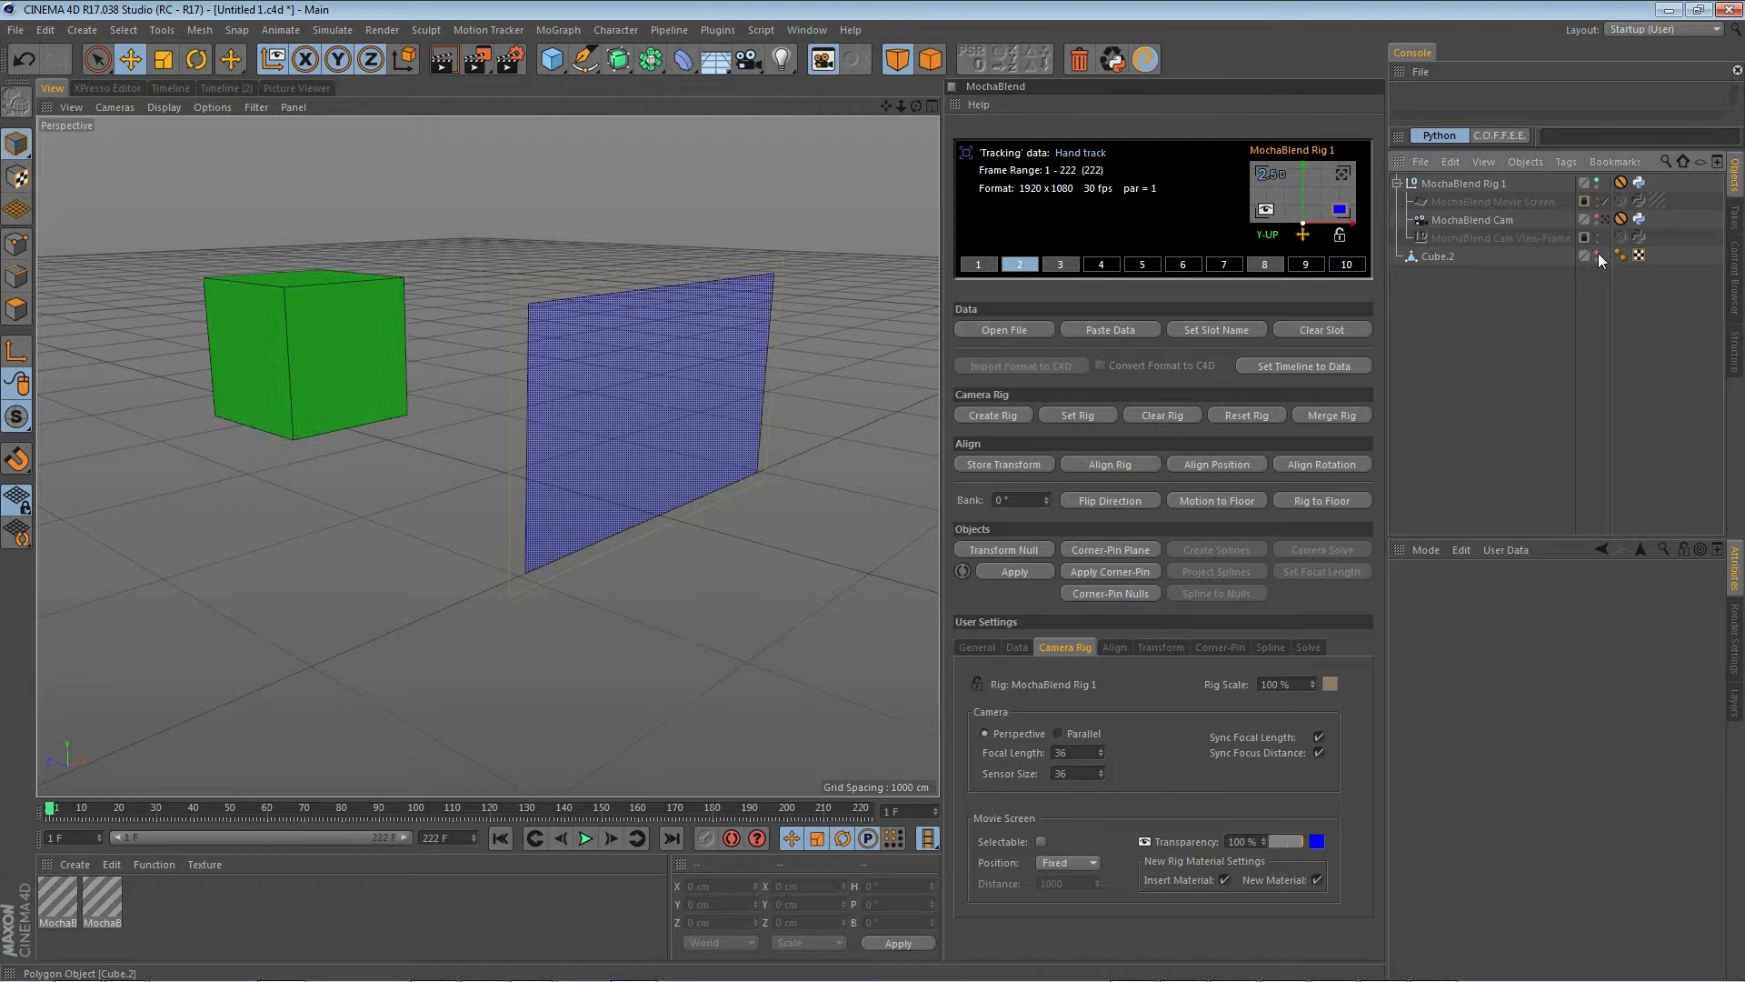
left_click(322, 346)
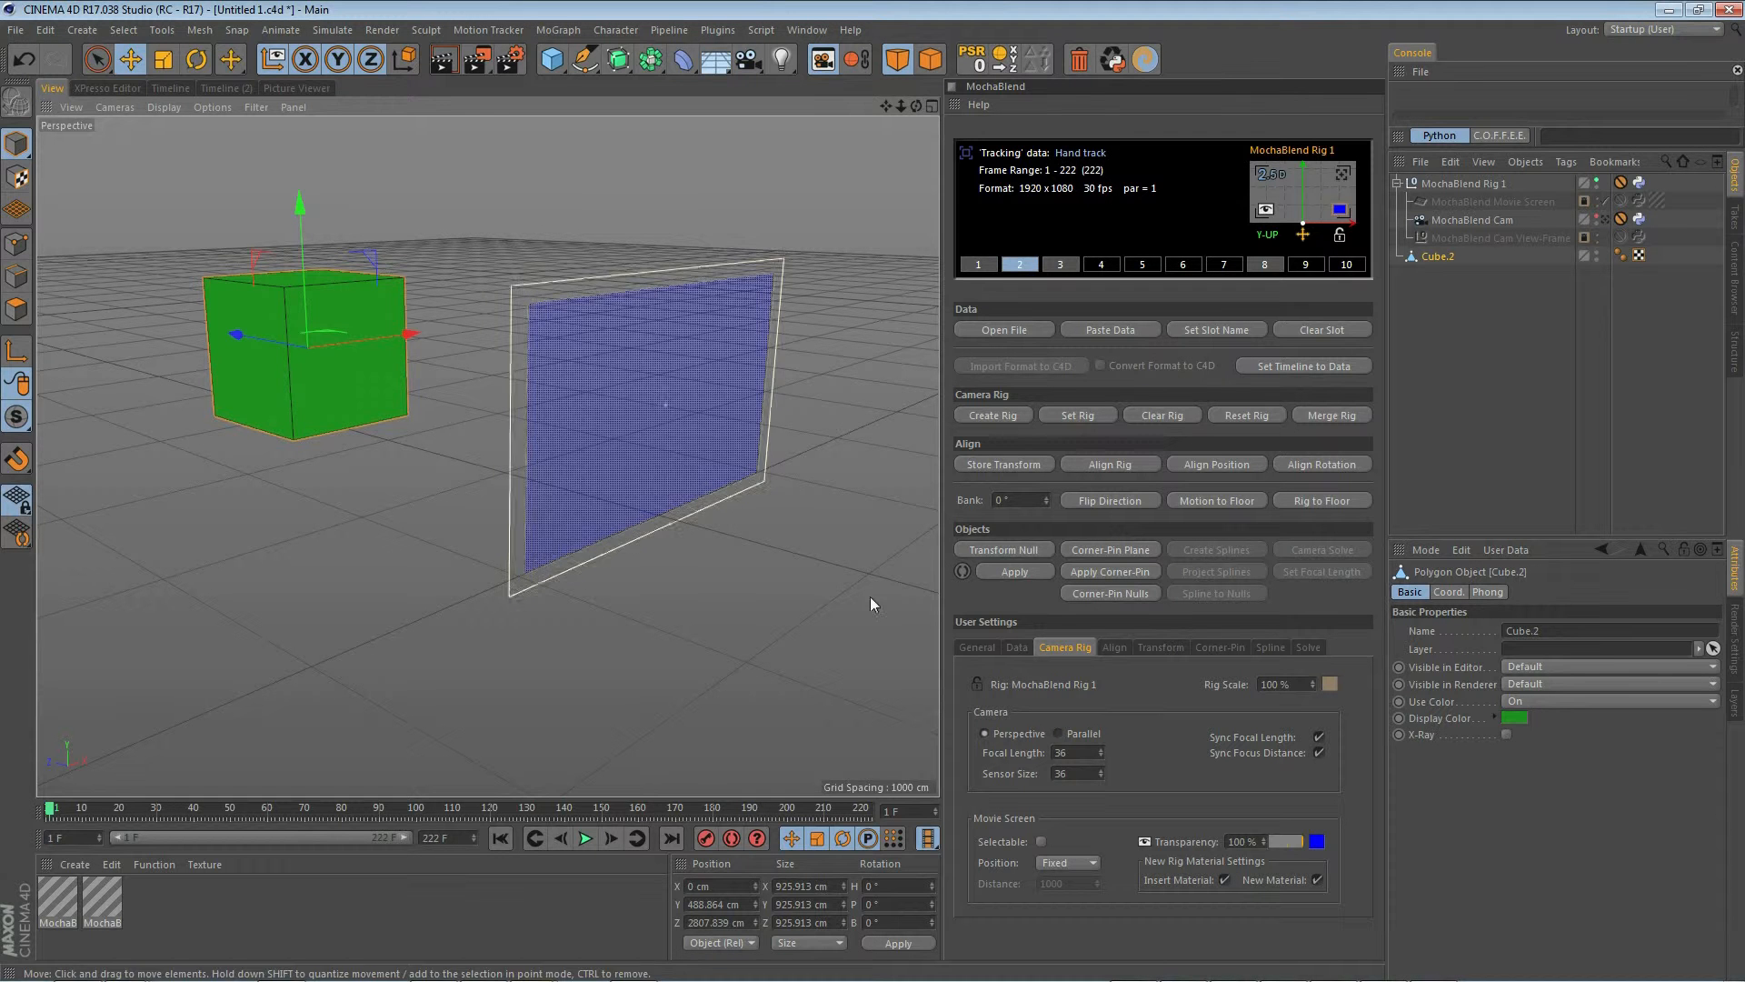
left_click(1005, 465)
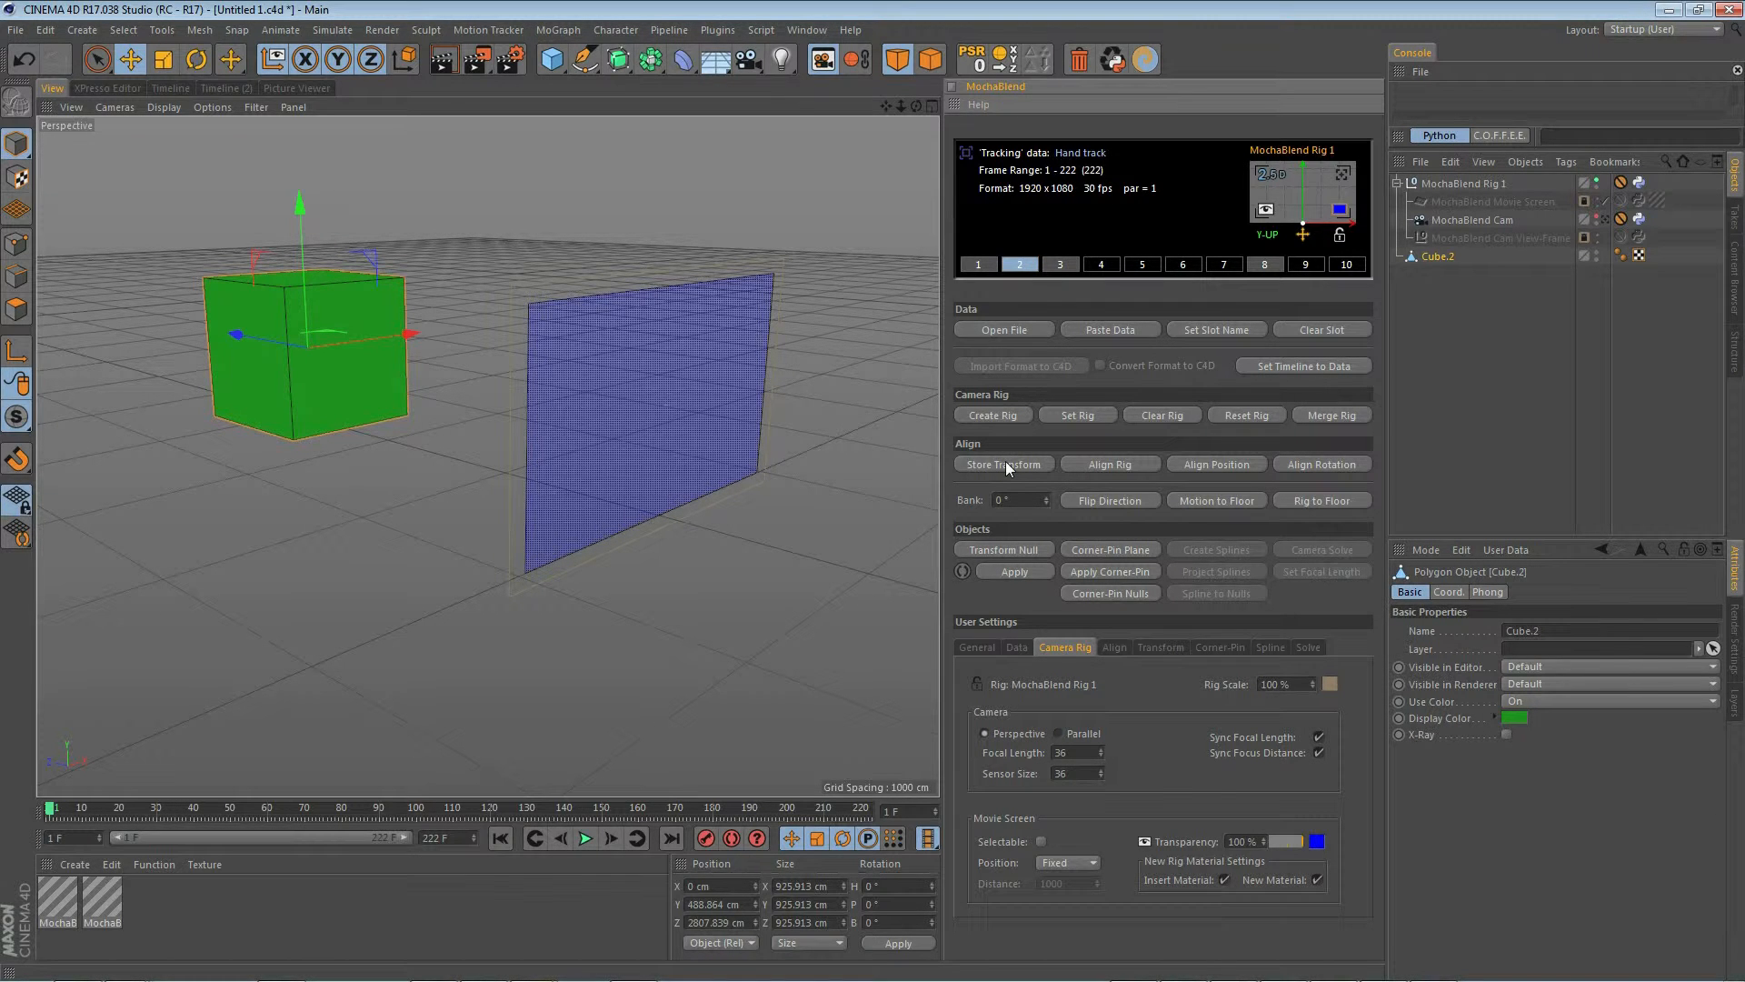
left_click(1120, 462)
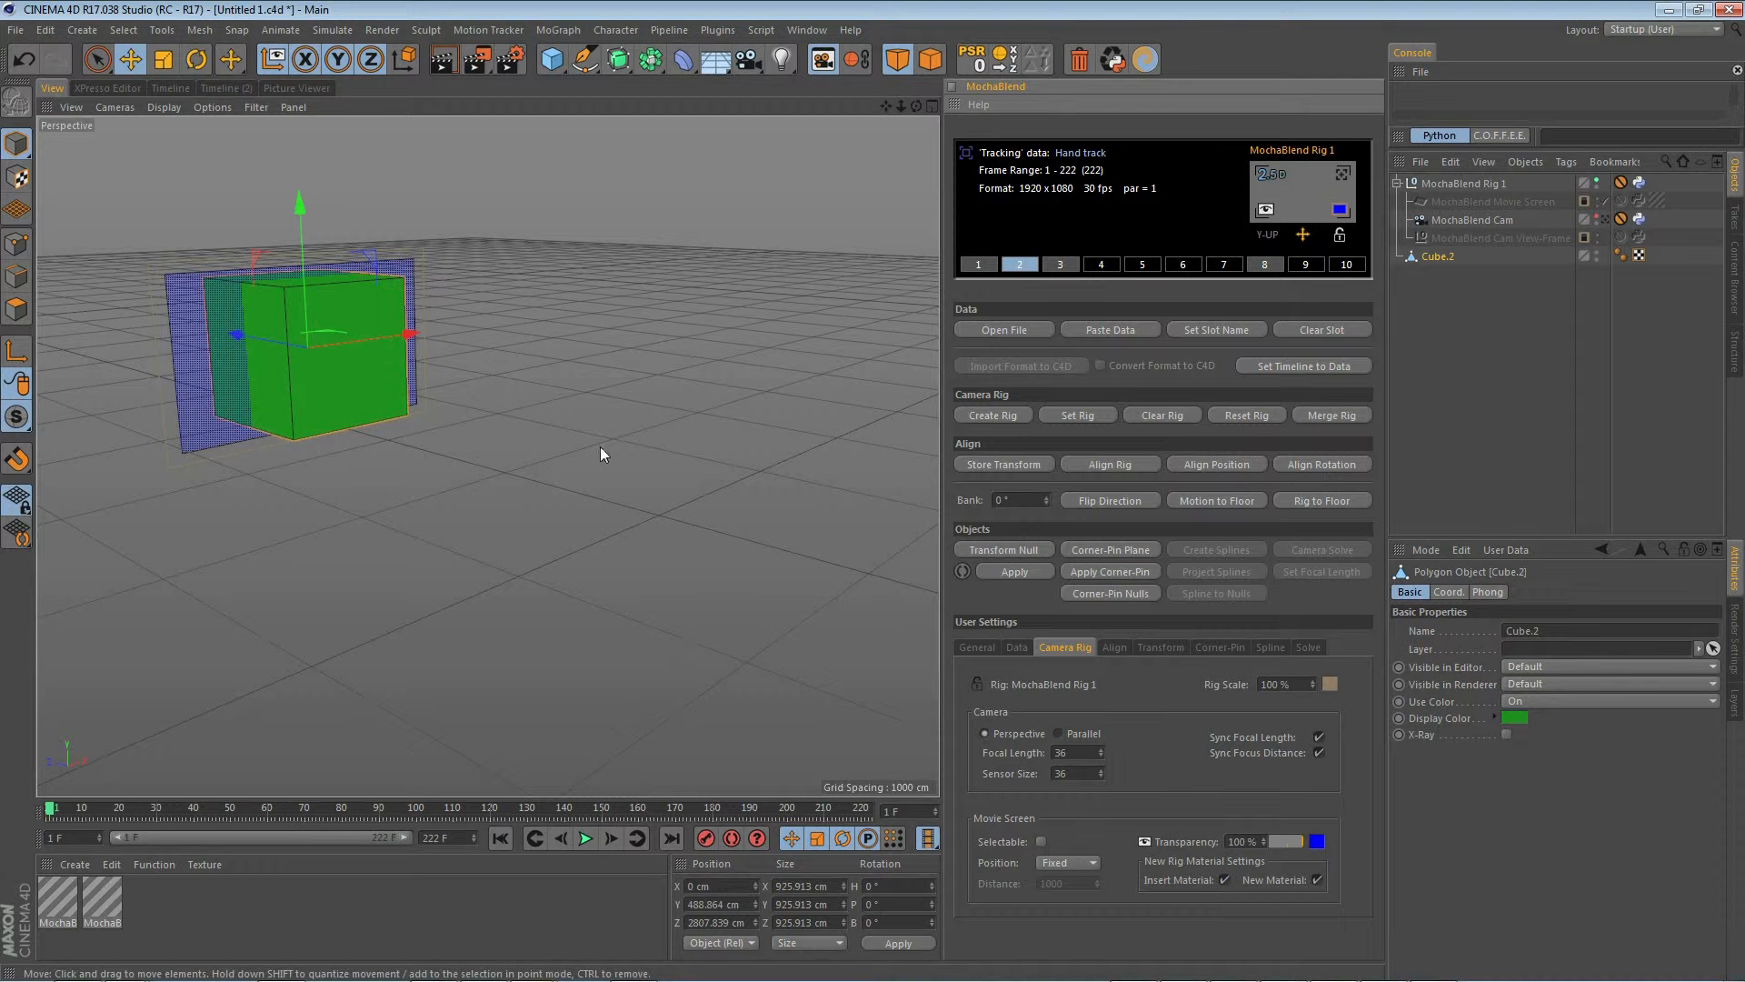
- Store the transform of the cube's selected upper front corner point in point mode and align the rig to it
left_click(11, 250)
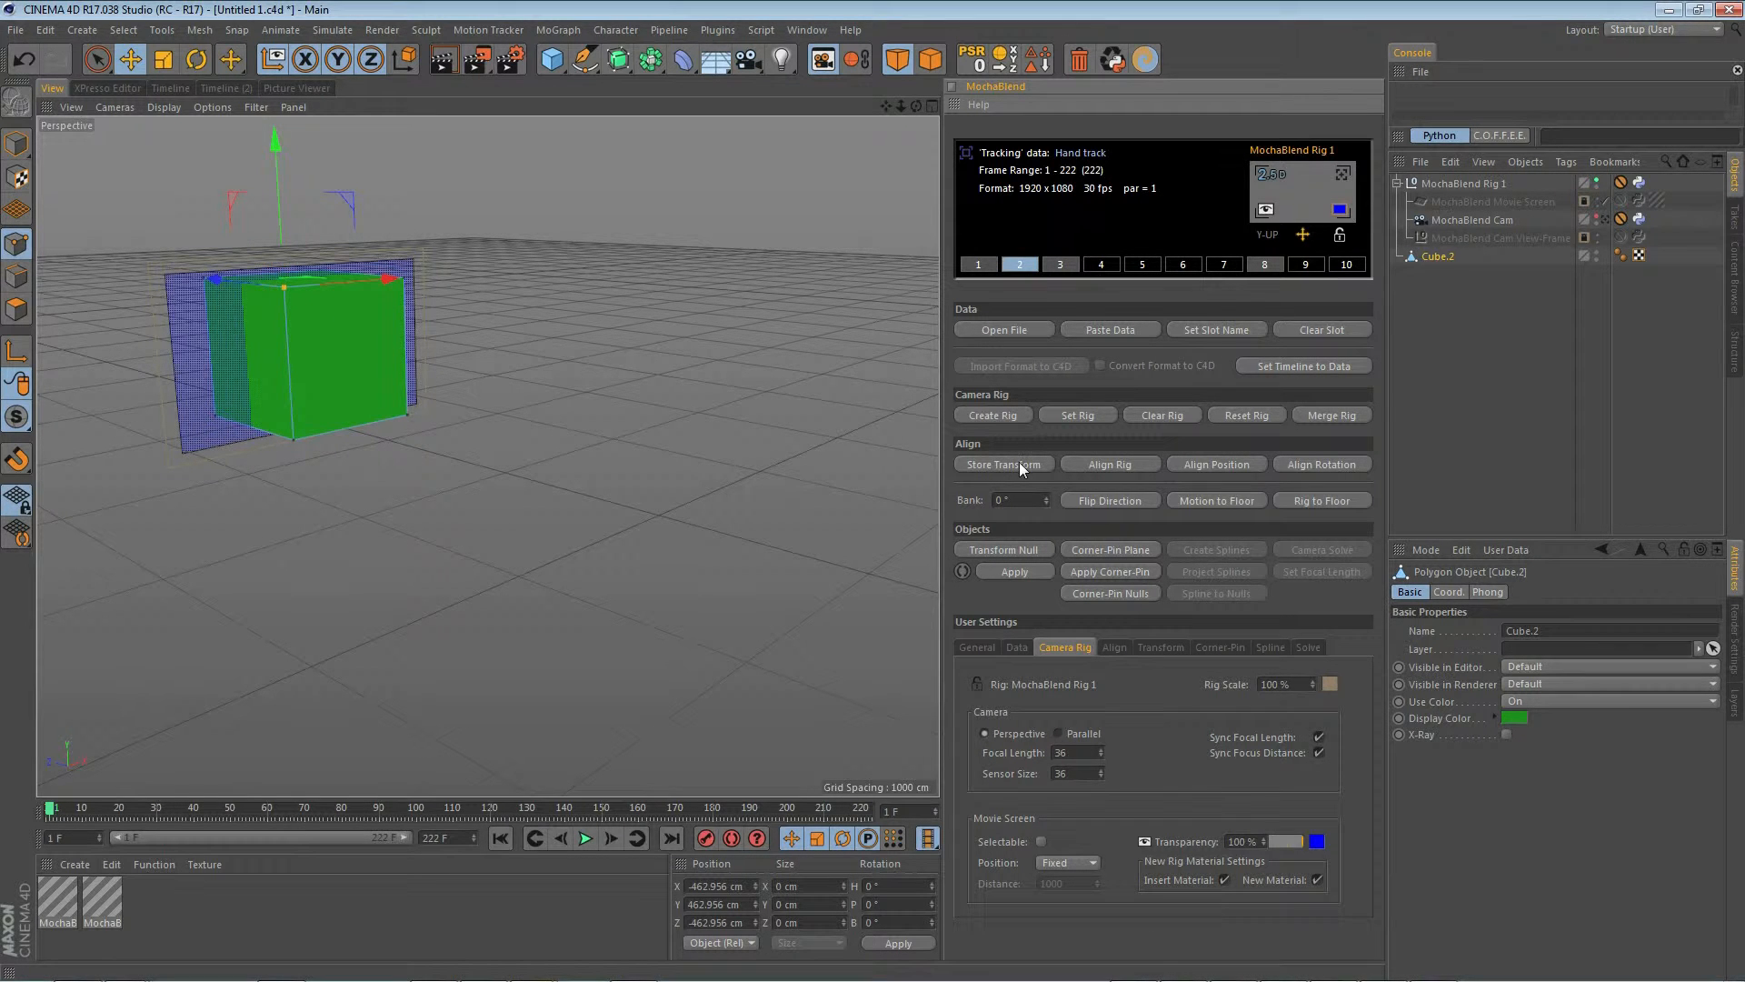
left_click(1127, 466)
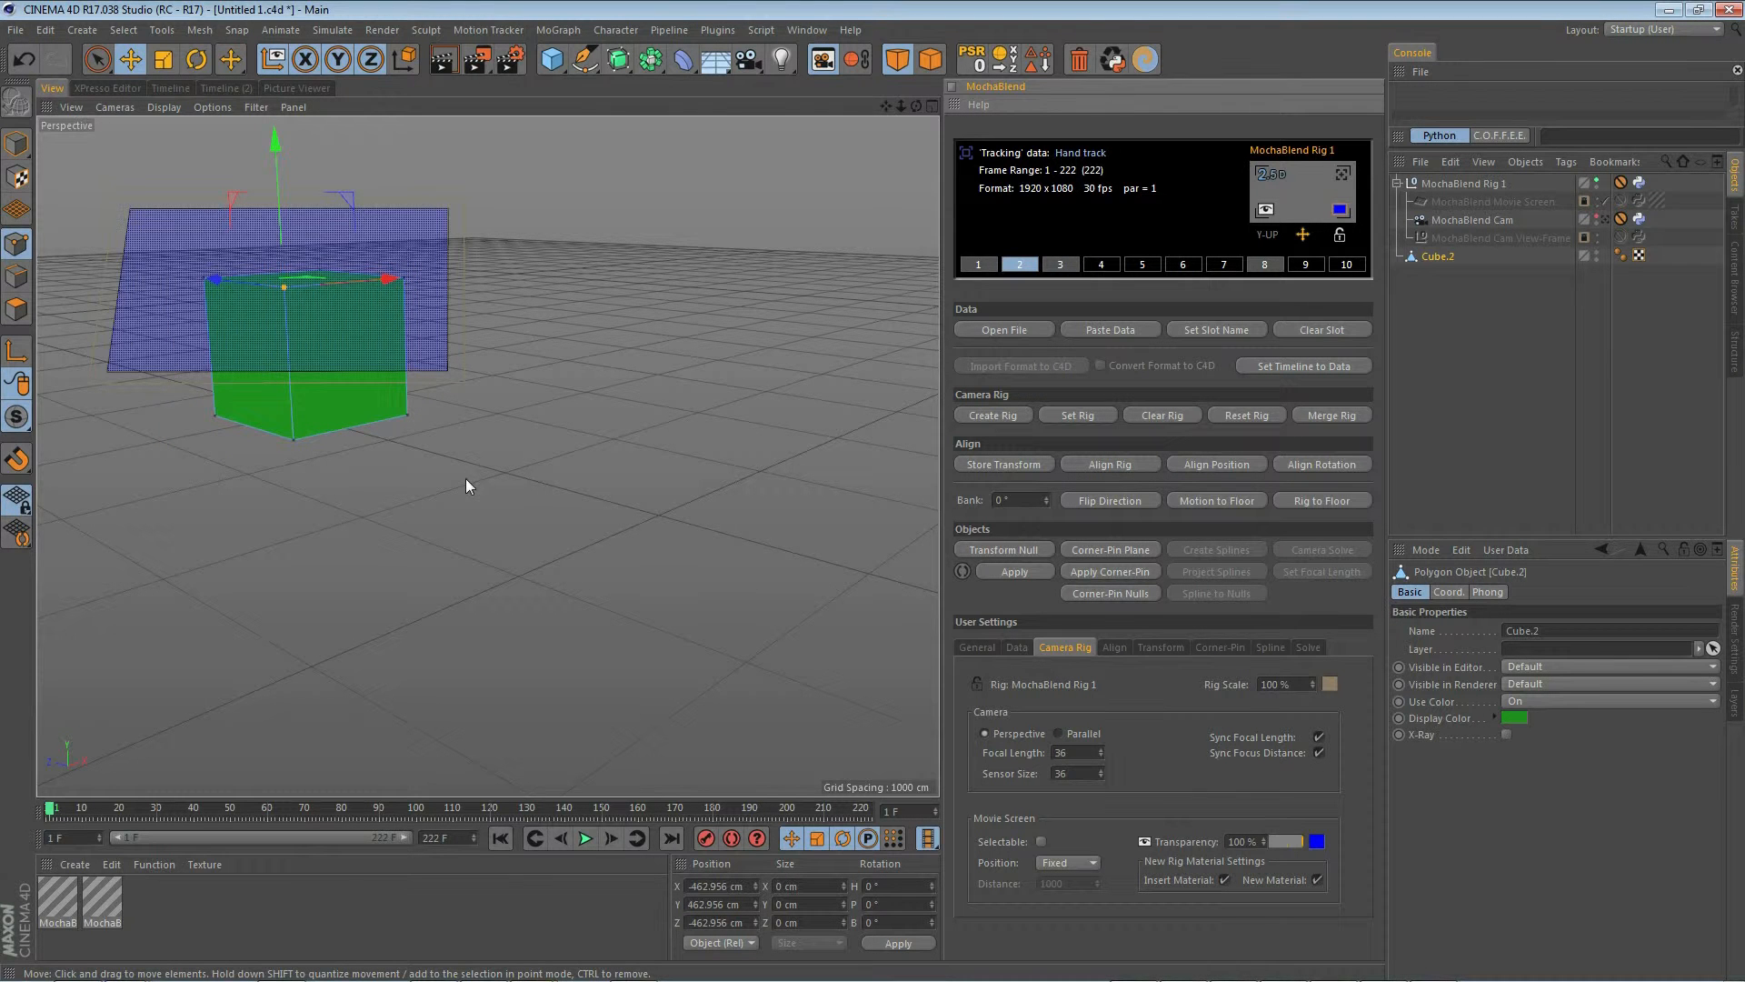
- Select the cube's front vertical edge, store its transform and align the rig to it
left_click_drag(371, 465, 540, 580, "alt")
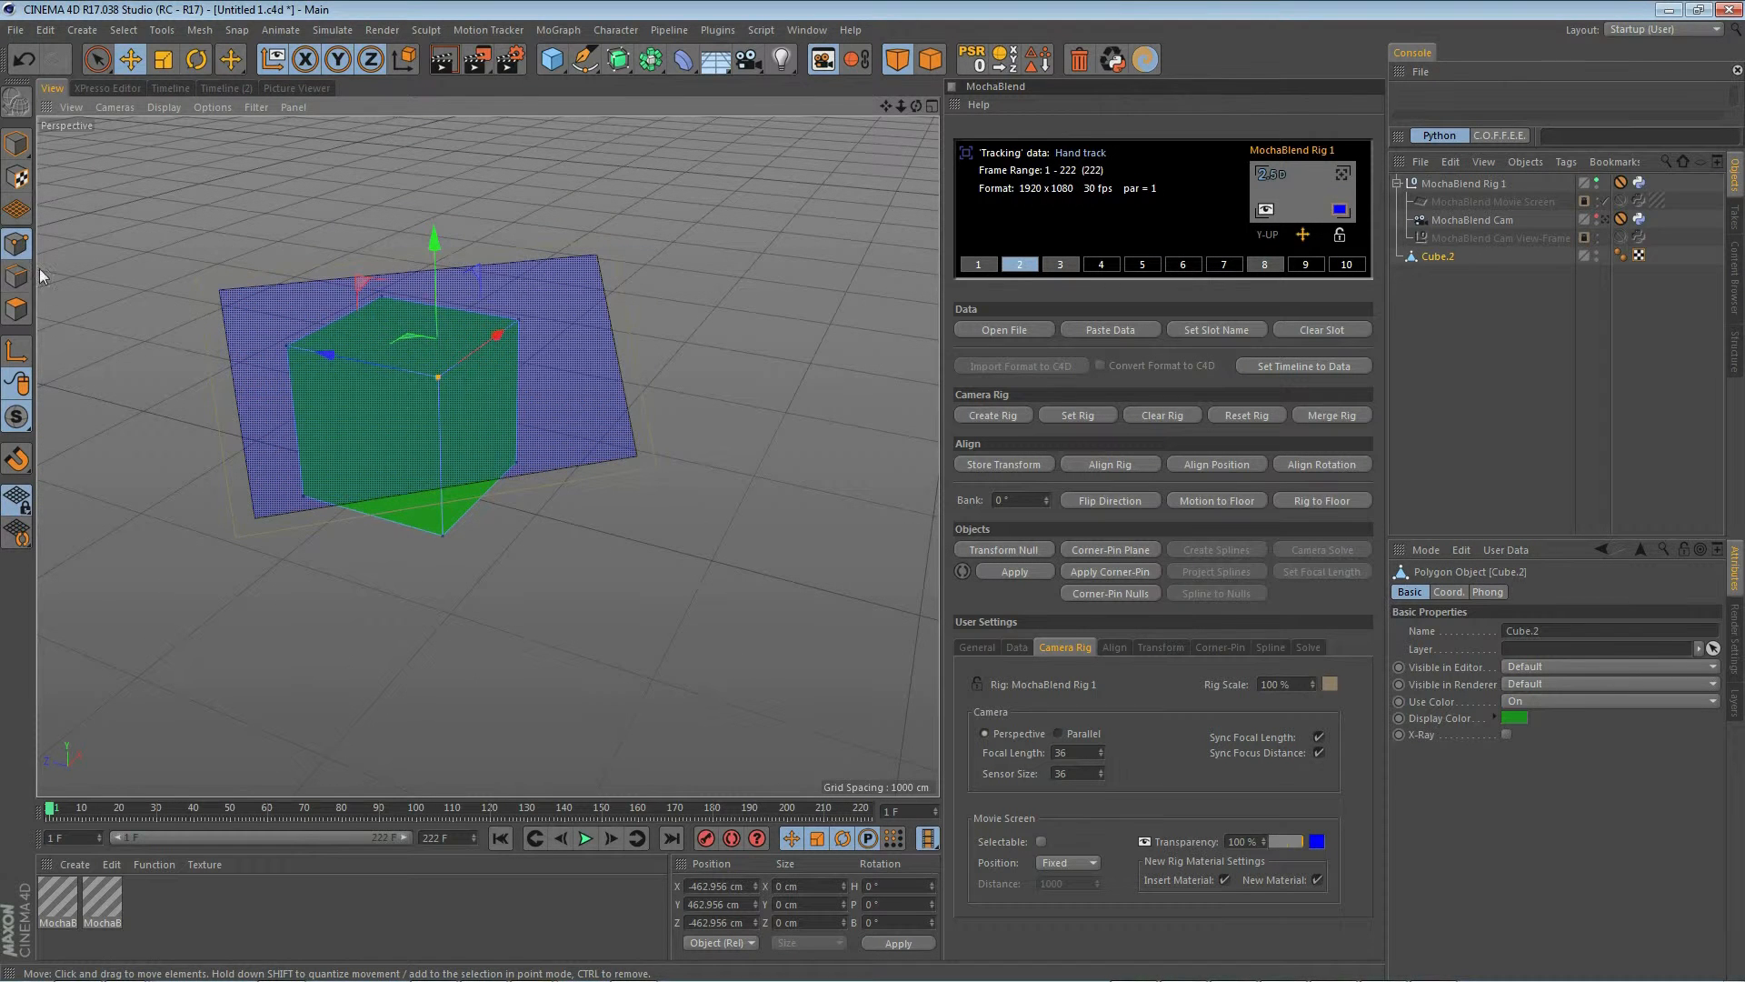
left_click(16, 275)
left_click(444, 514)
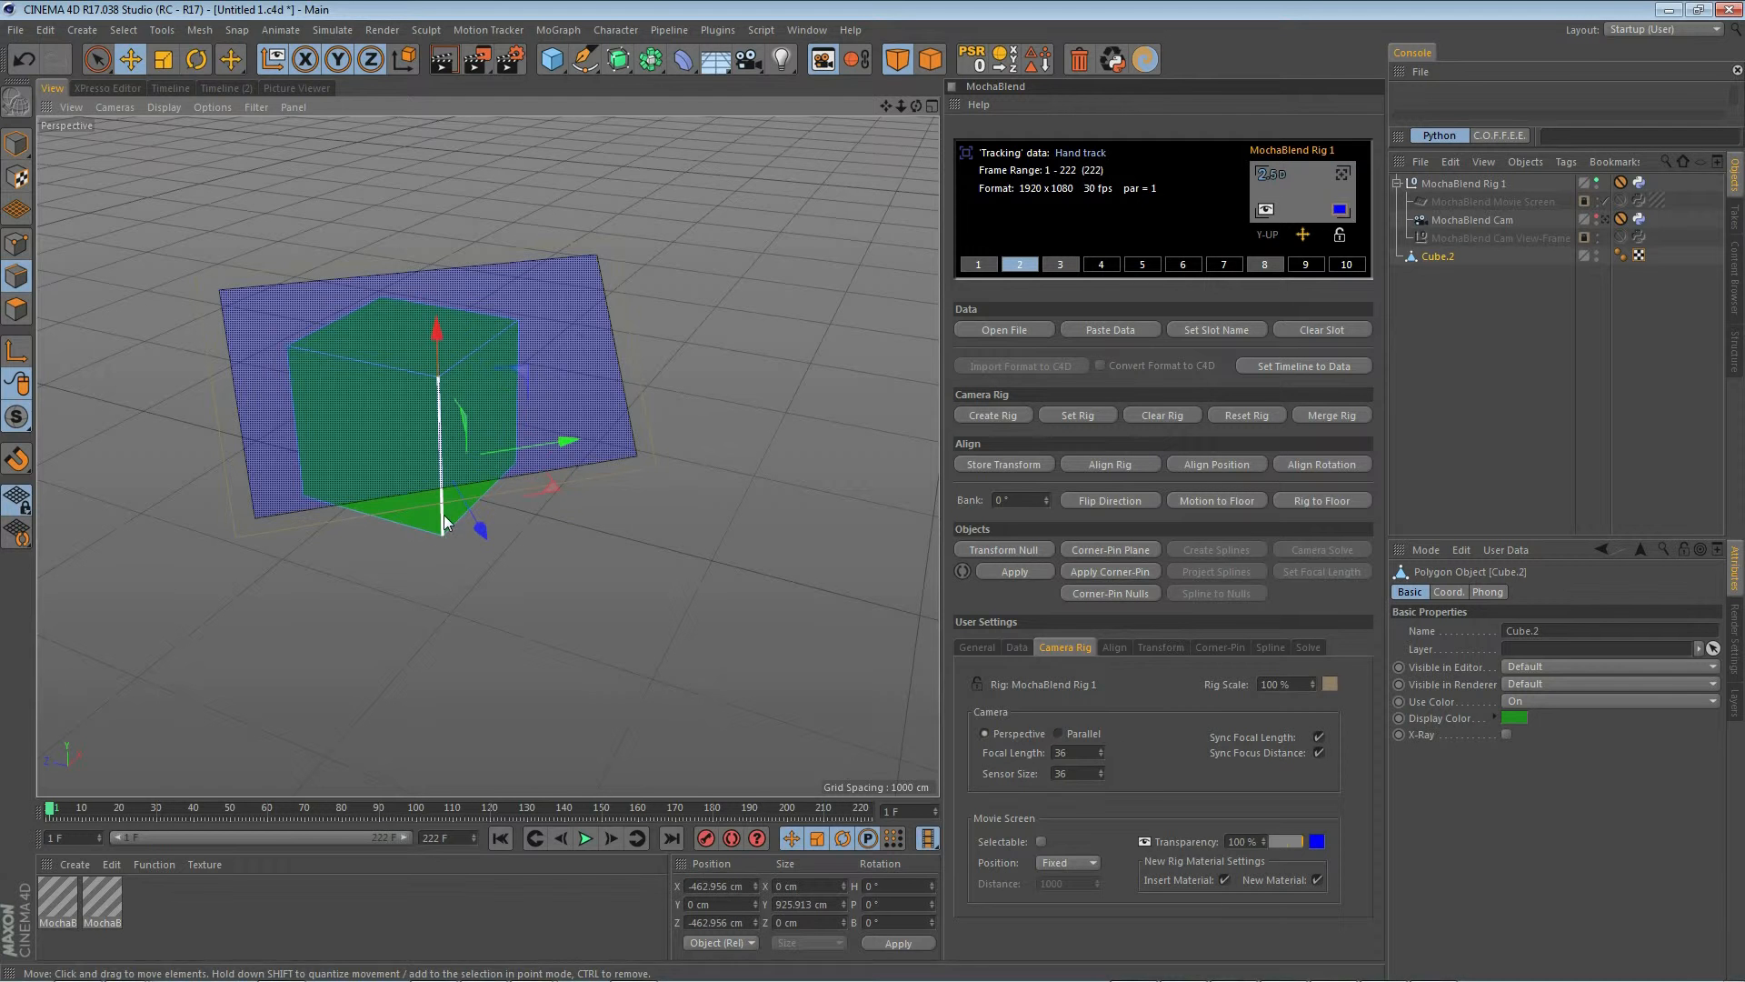
left_click(1009, 463)
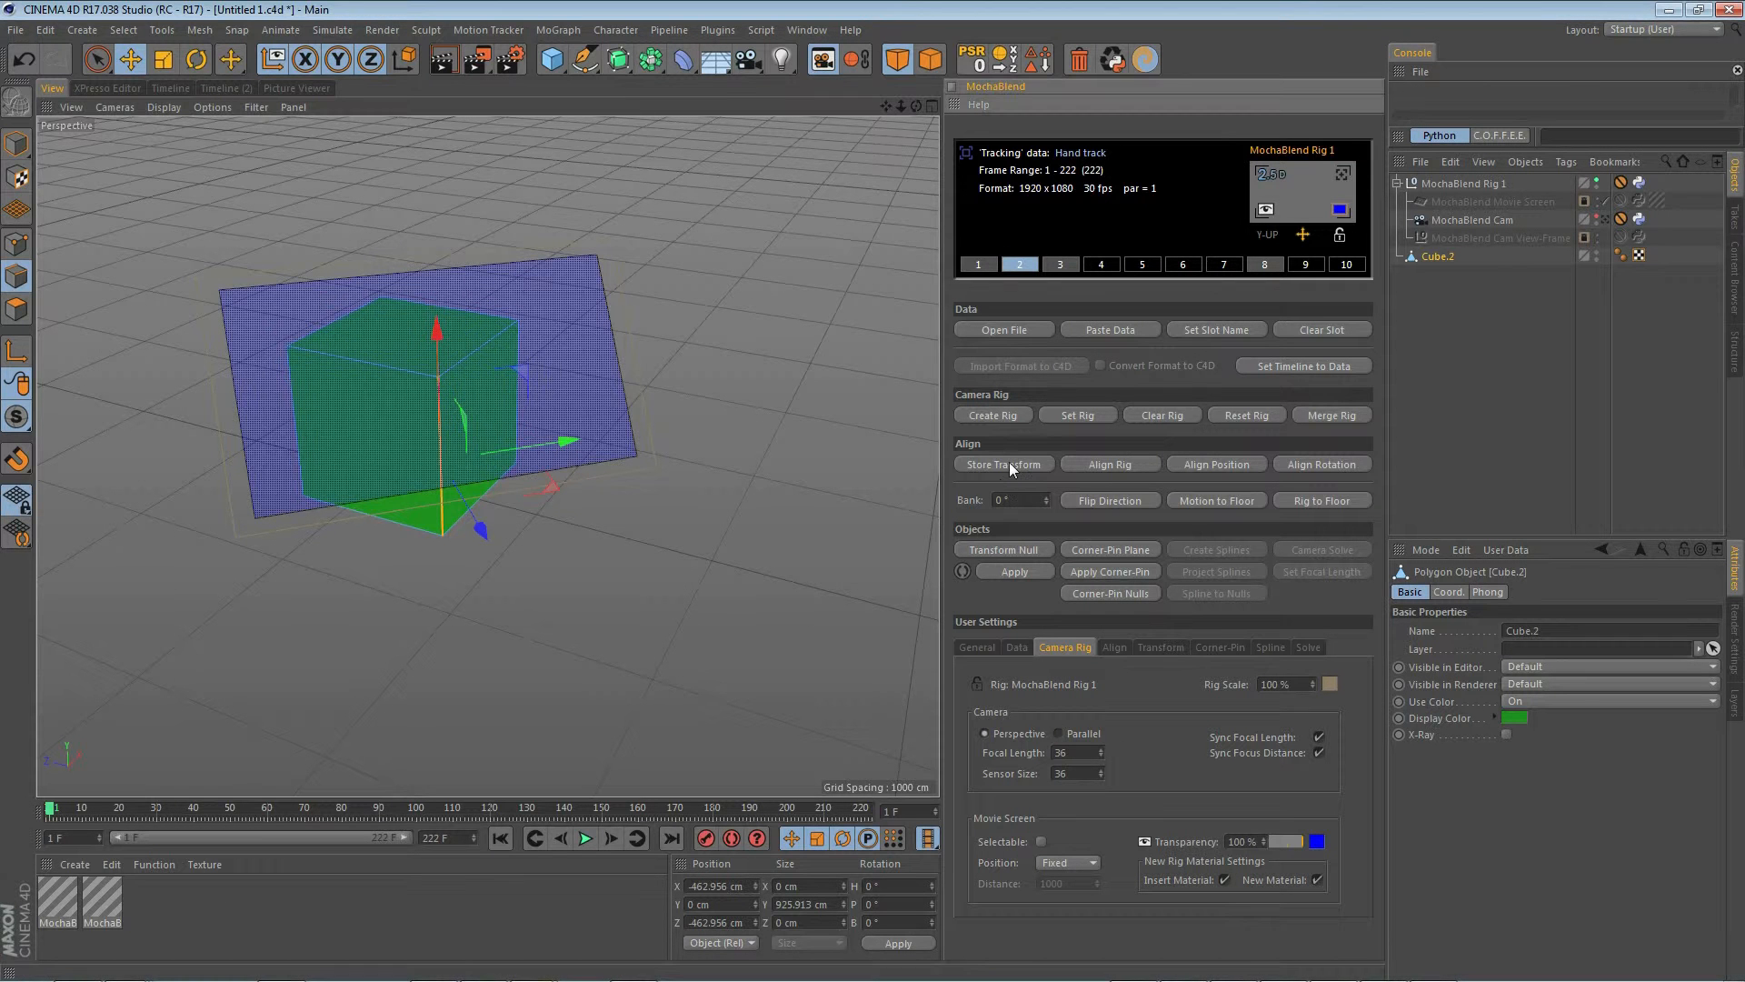
left_click(1111, 464)
- Select the cube's top polygon, store its transform and align the rig to it
left_click(17, 311)
left_click(395, 334)
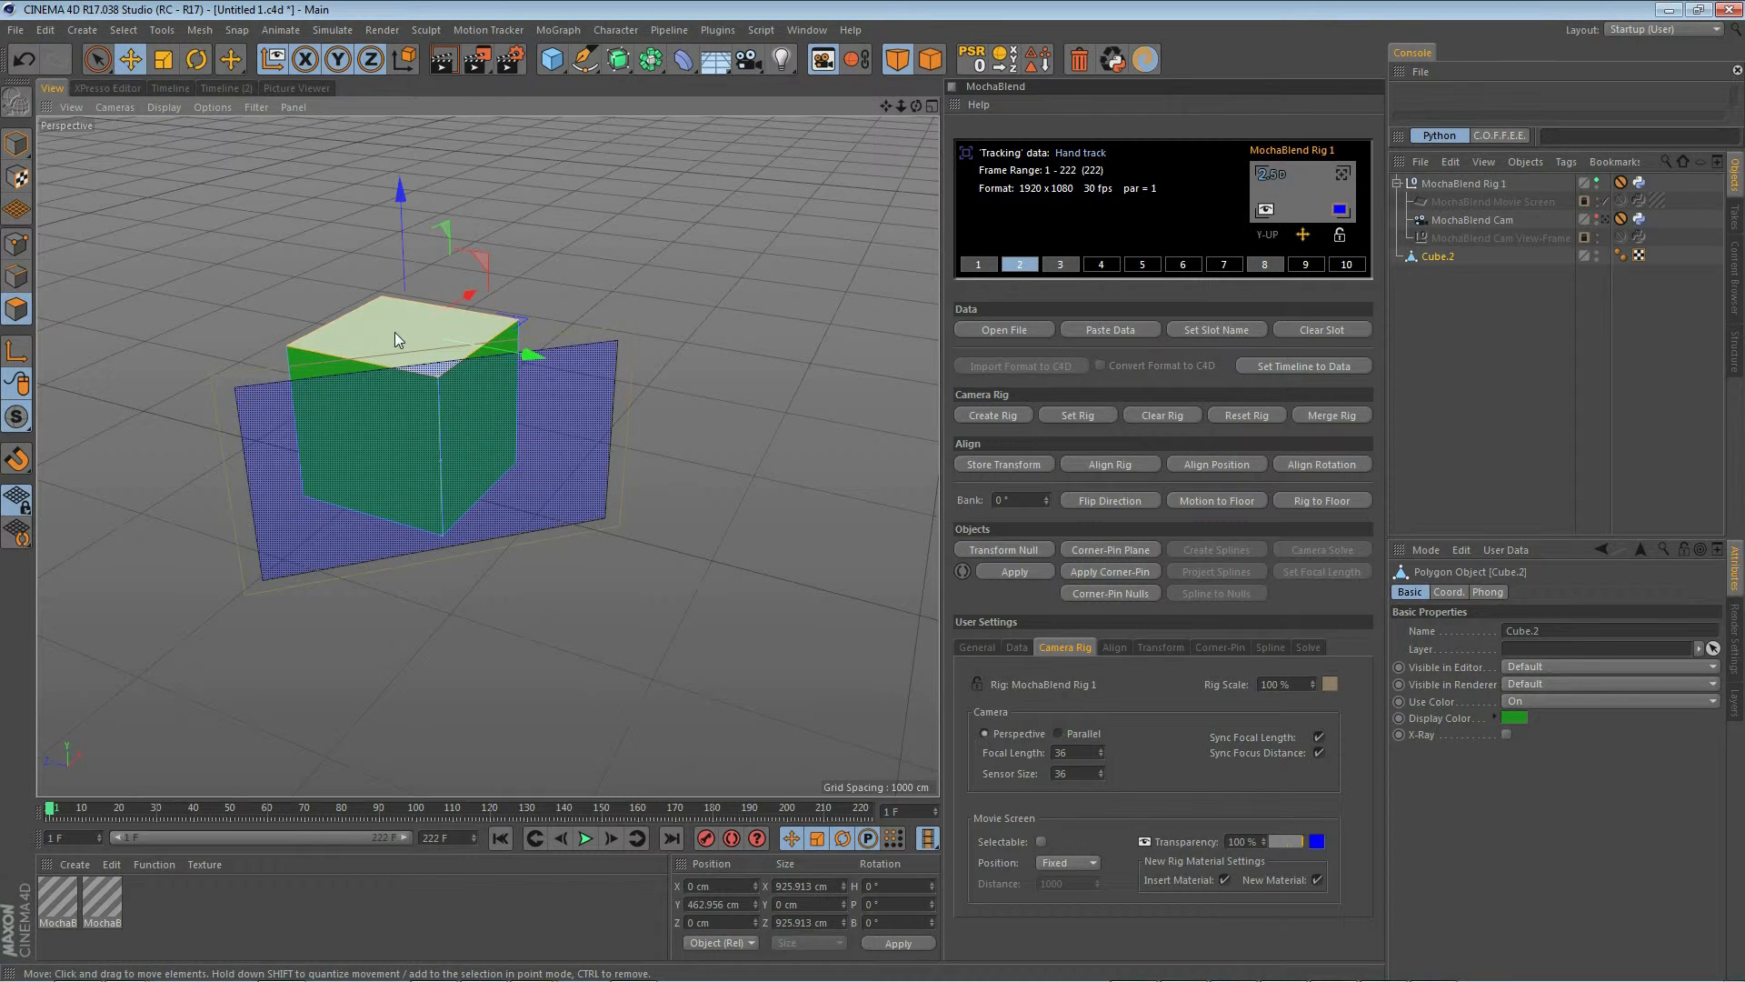
left_click(1005, 465)
left_click(1121, 461)
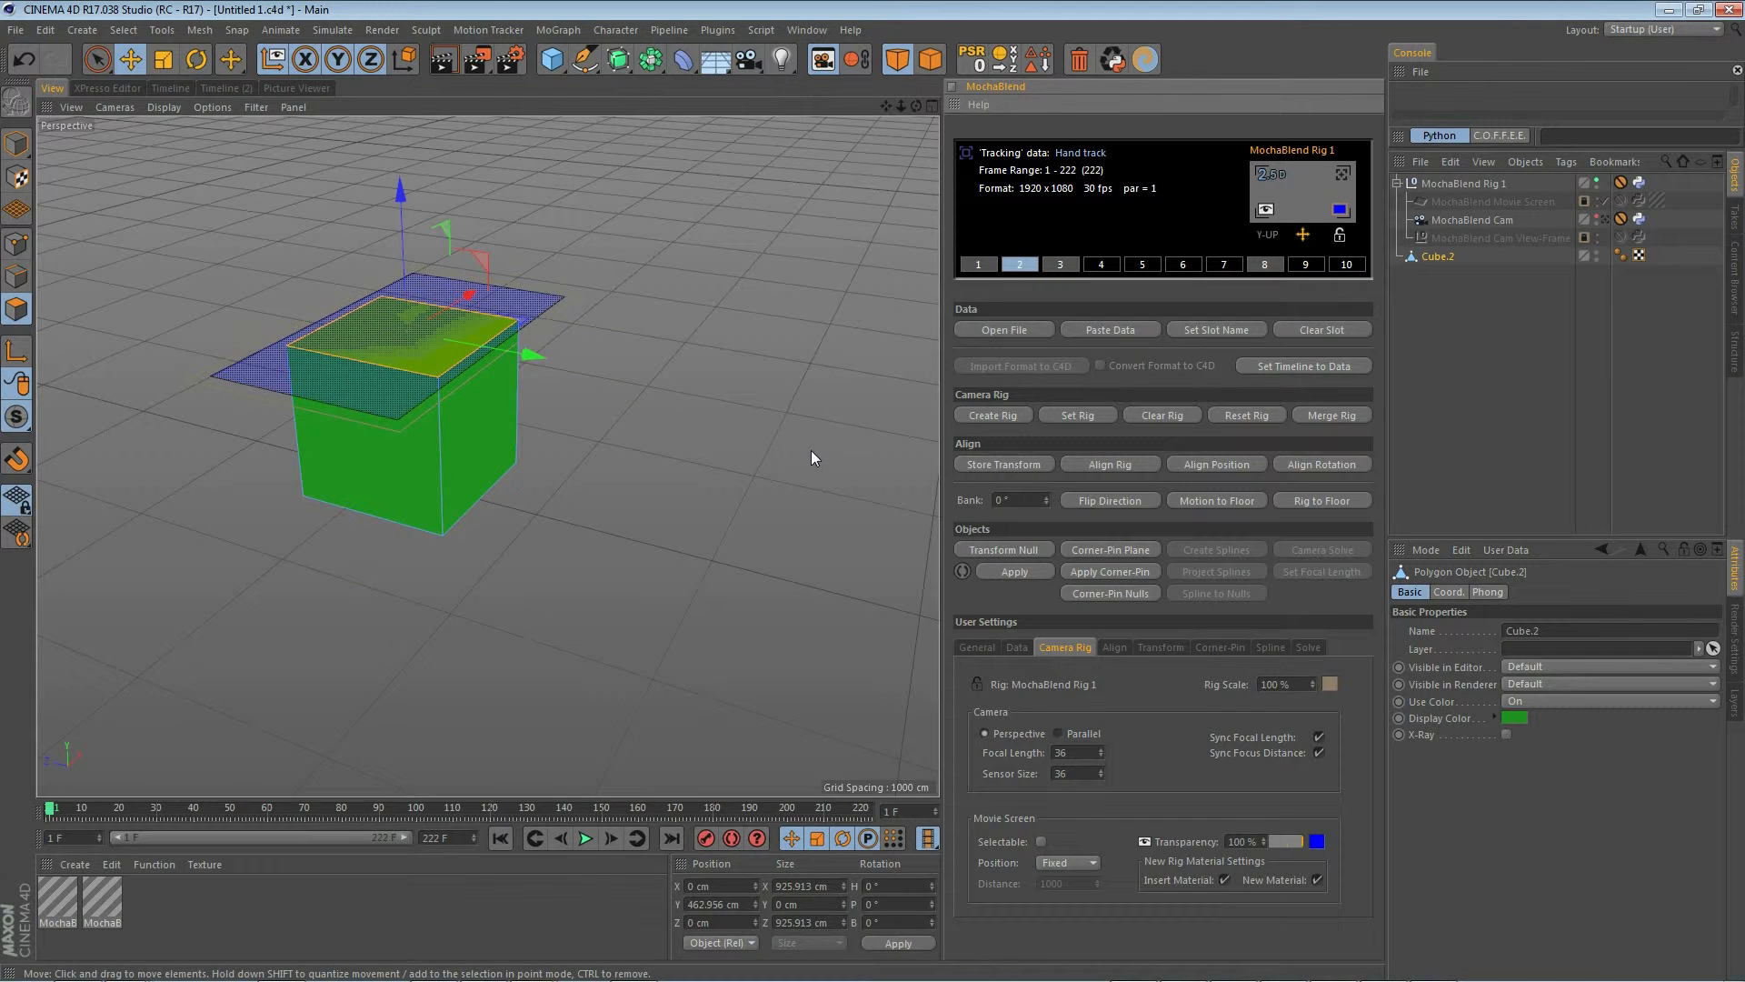
- Show the MochaBlend Cam in the viewport and align the rig to the cube's upper front corner point again
left_click(1596, 215)
mouse_move(474, 607)
left_mouse_down("alt")
mouse_move(470, 589)
mouse_move(554, 565)
mouse_move(481, 580)
left_mouse_up("alt")
scroll(489, 552, "up", 1)
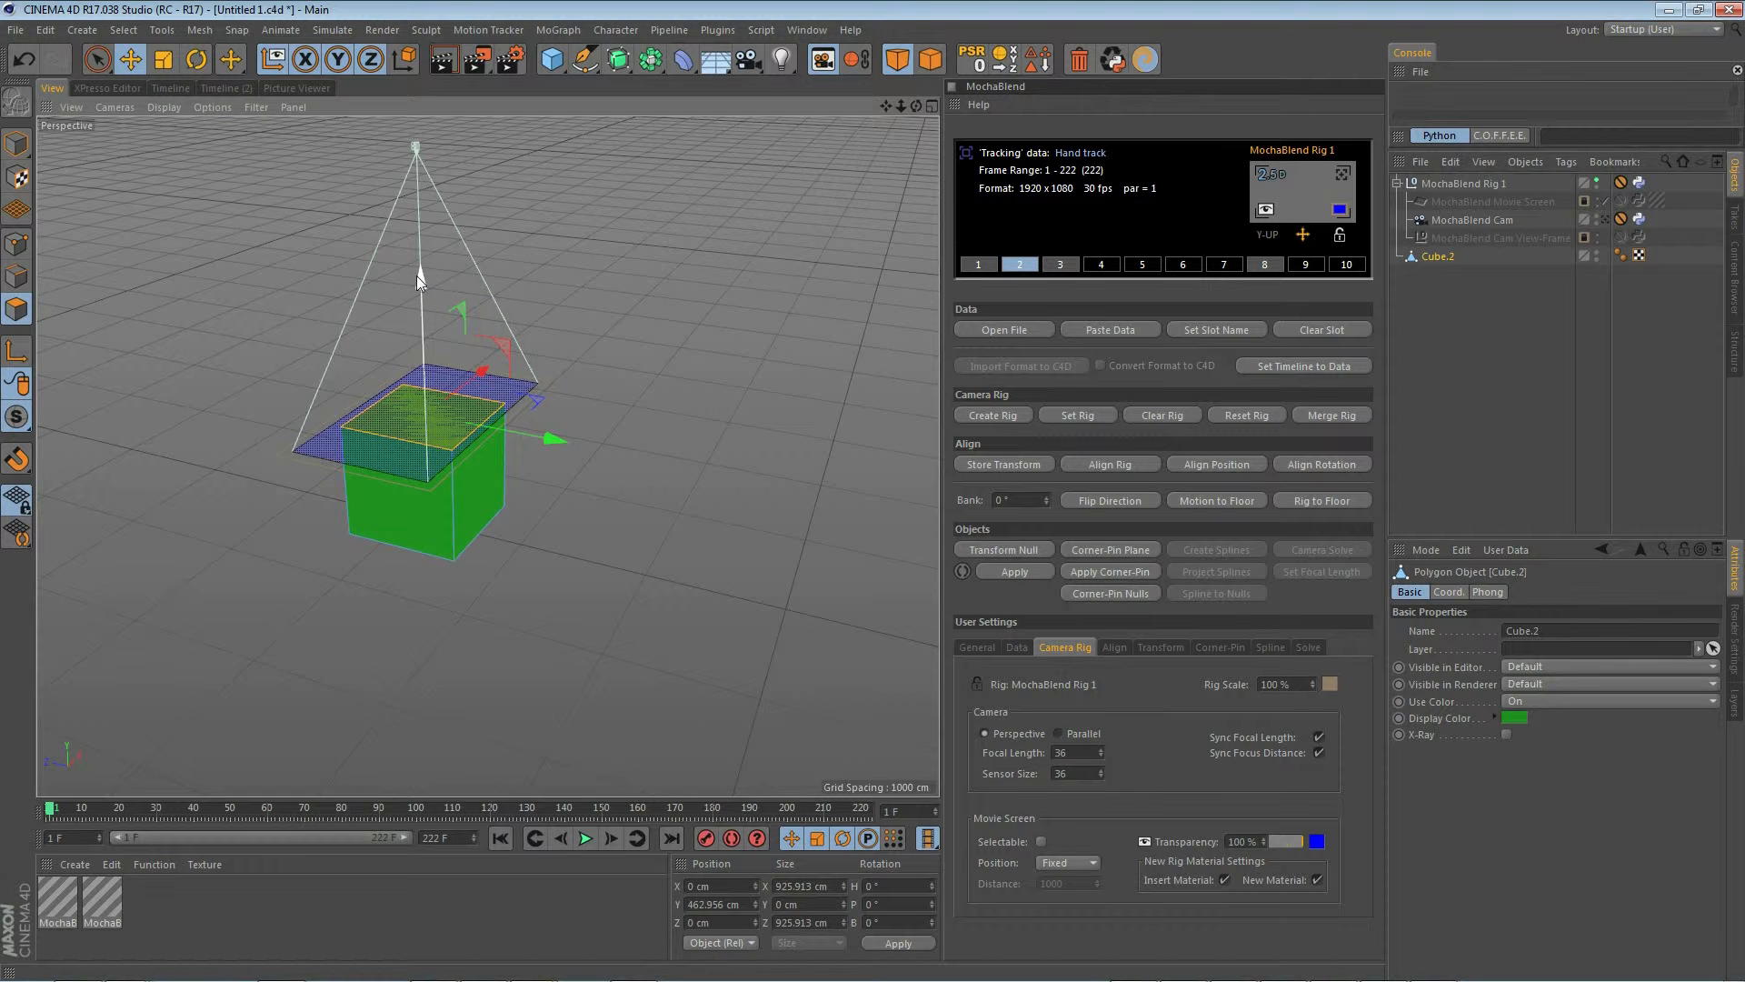
left_click(17, 244)
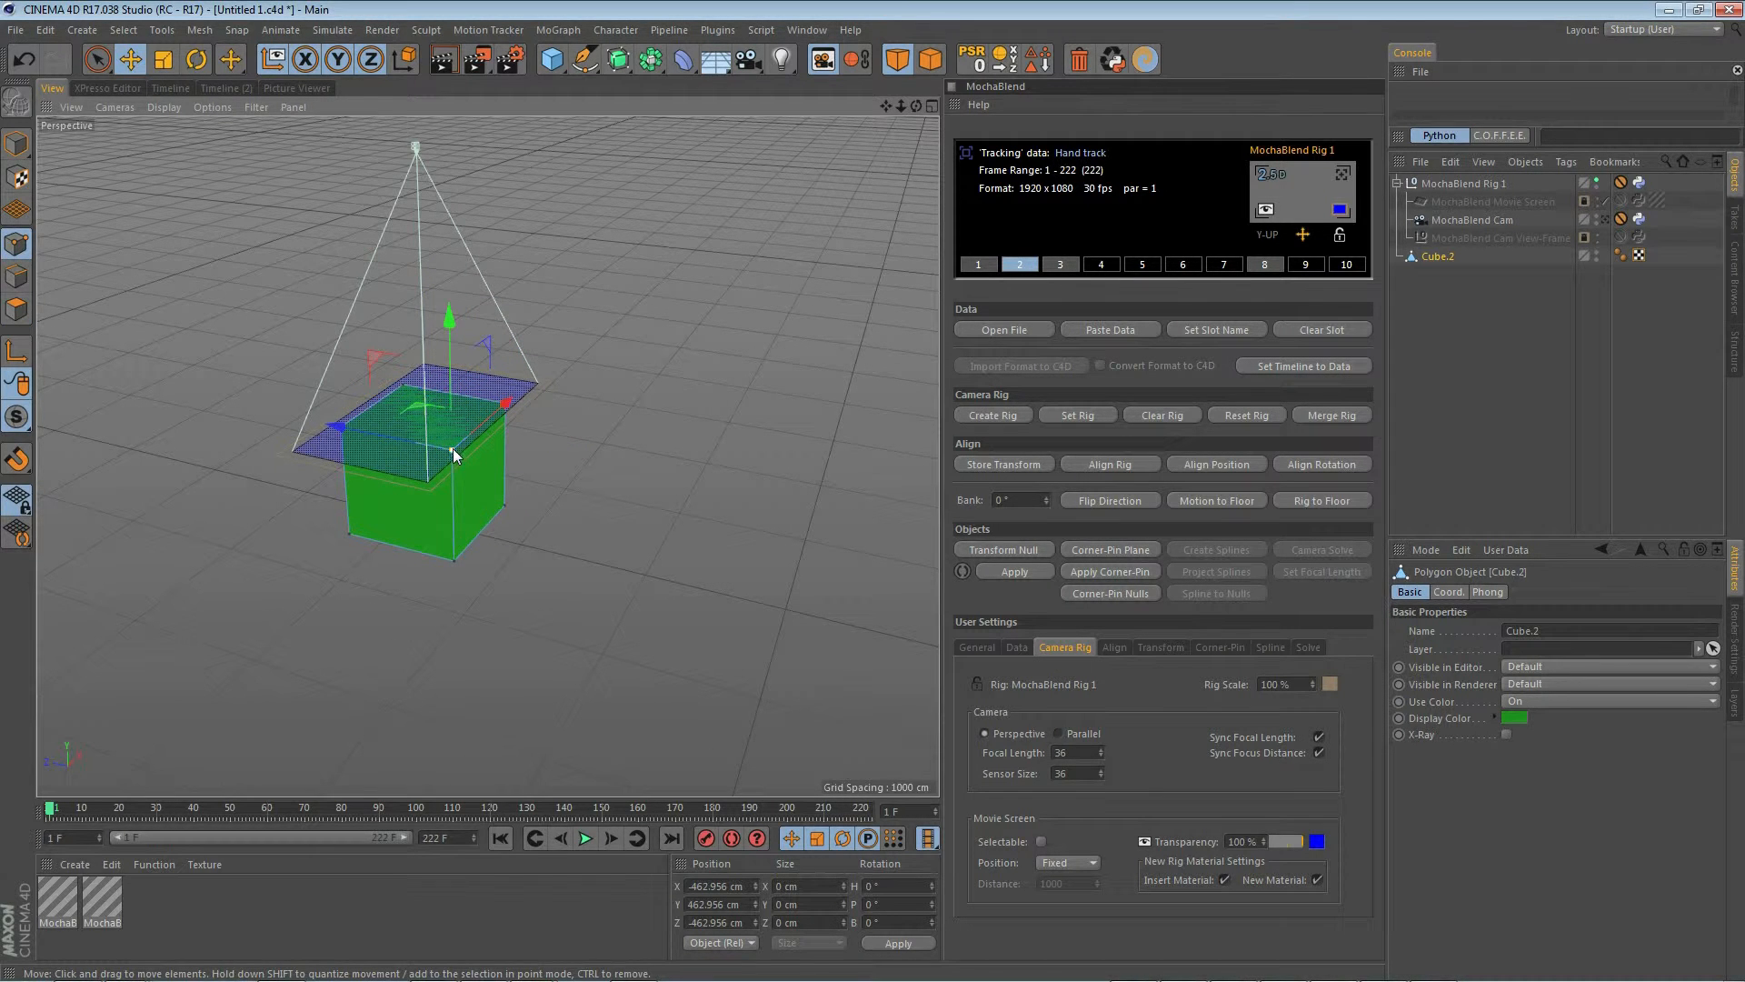
left_click(1111, 465)
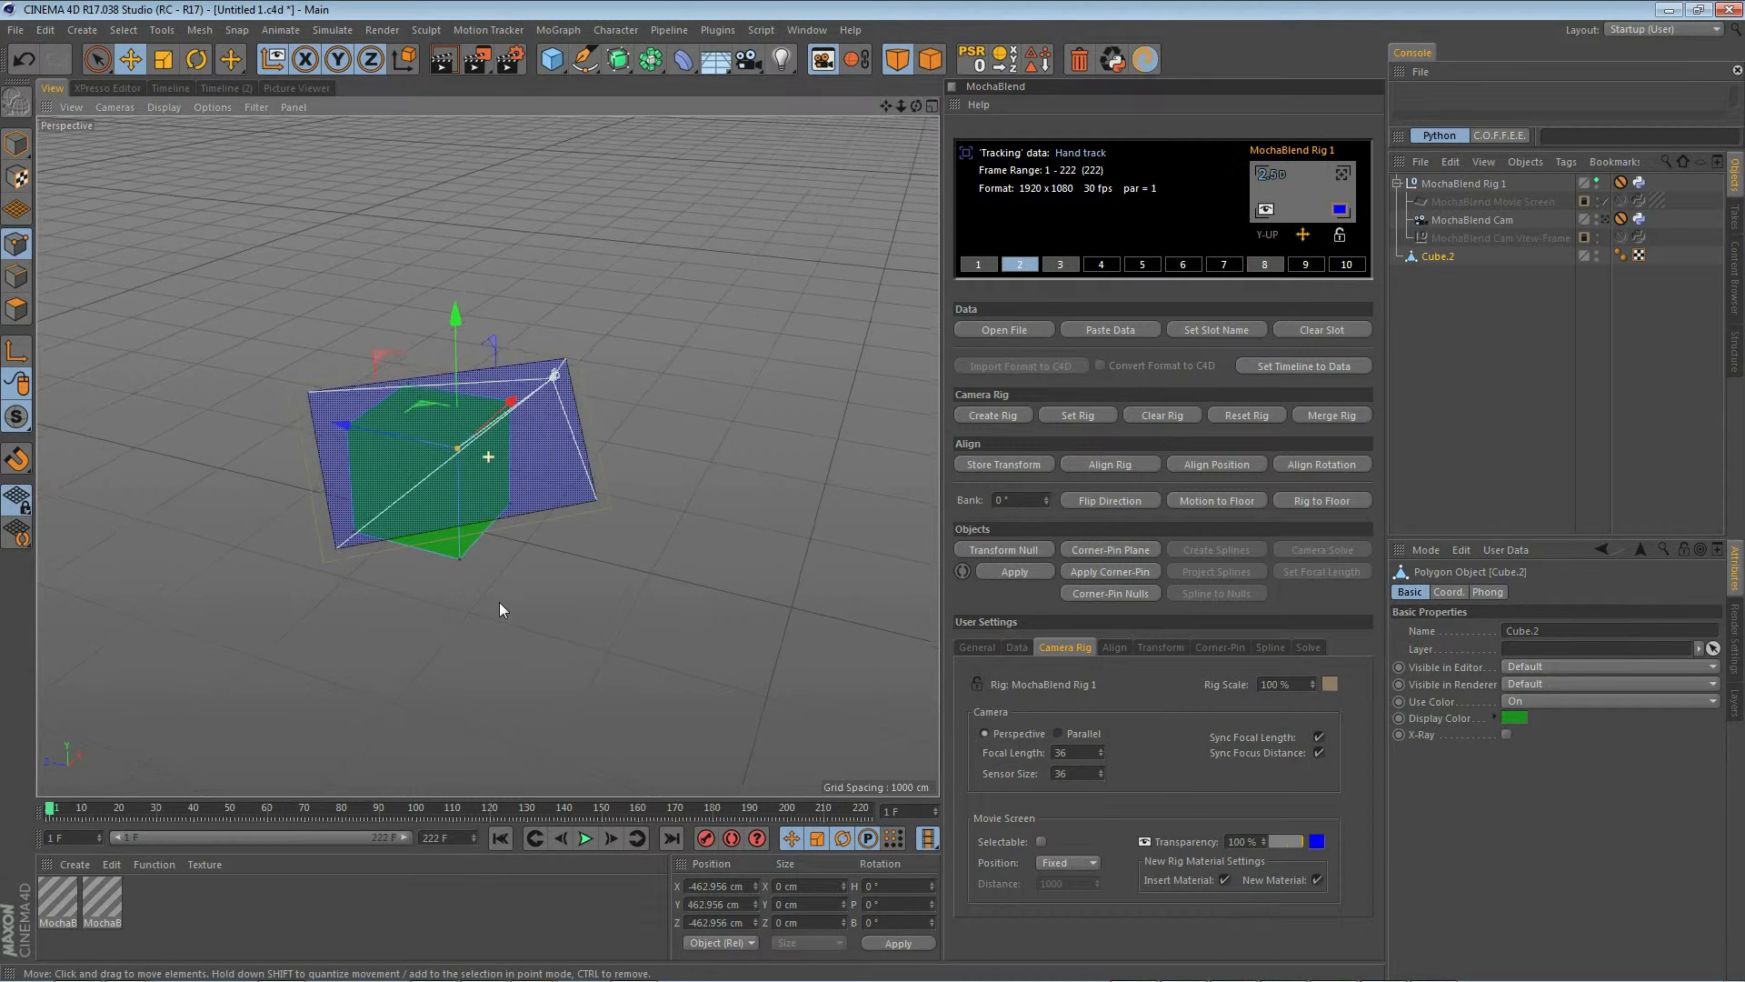
- Flip the rig's alignment direction to the opposite side of the point and flip it back
left_click_drag(487, 607, 616, 597, "alt")
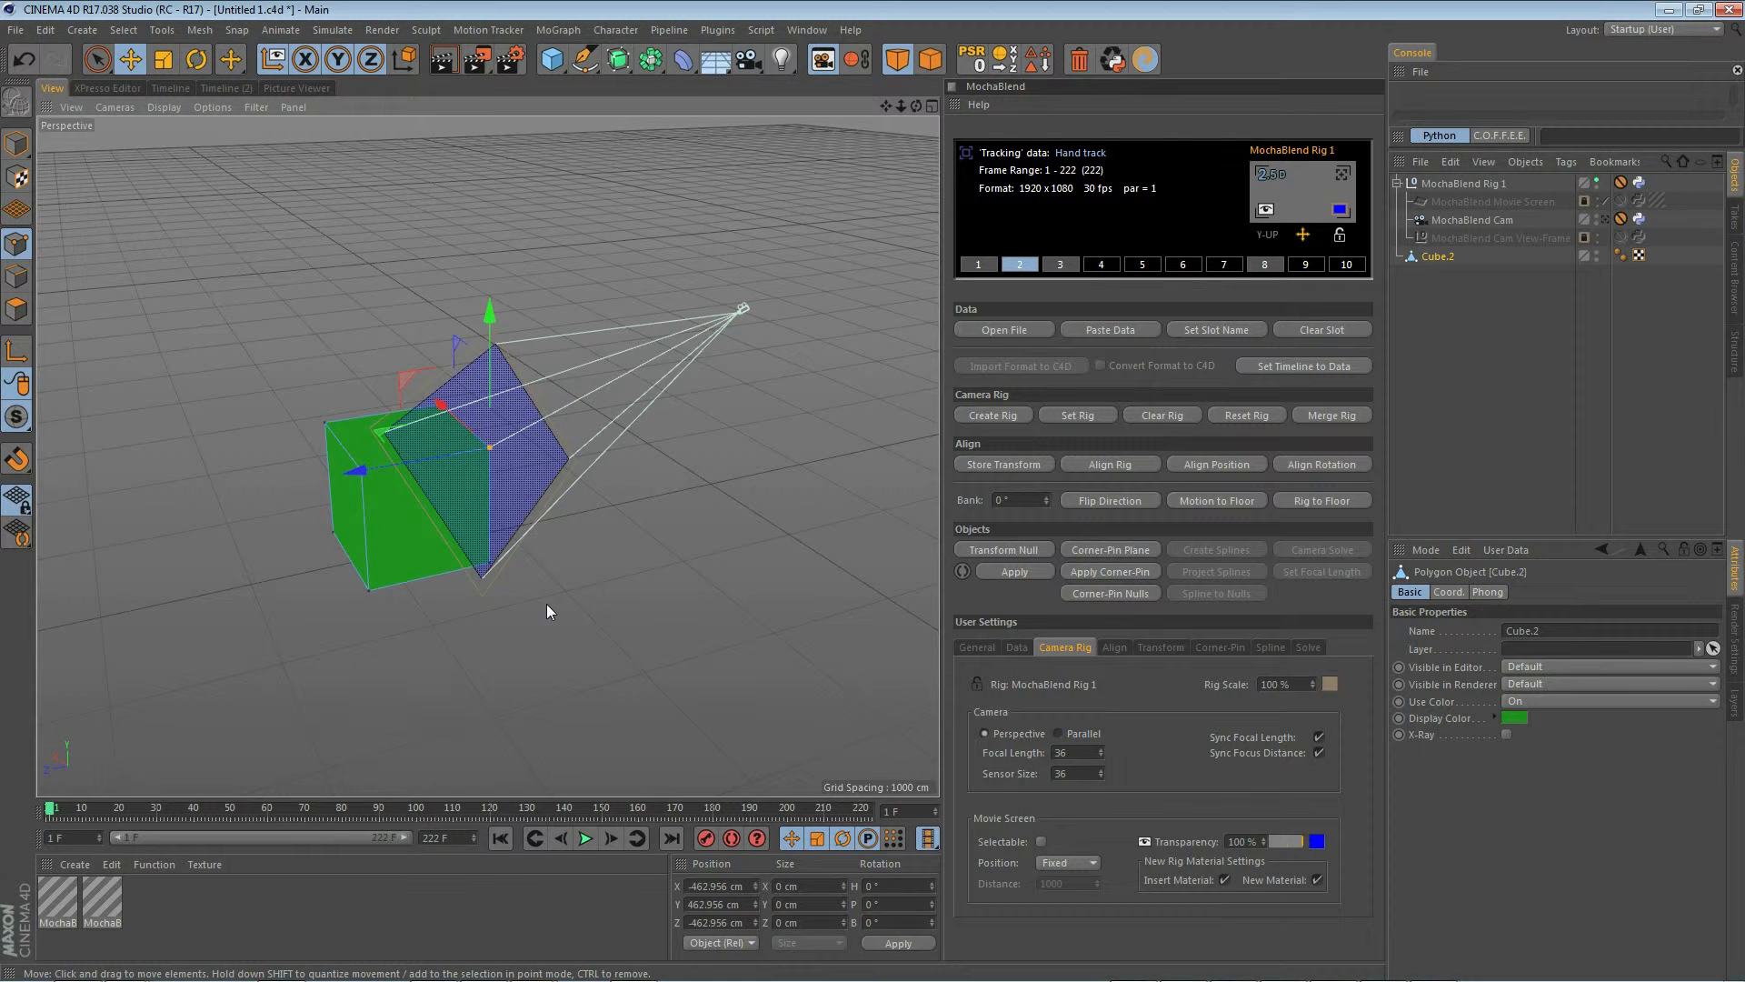
left_click_drag(411, 669, 609, 629, "alt")
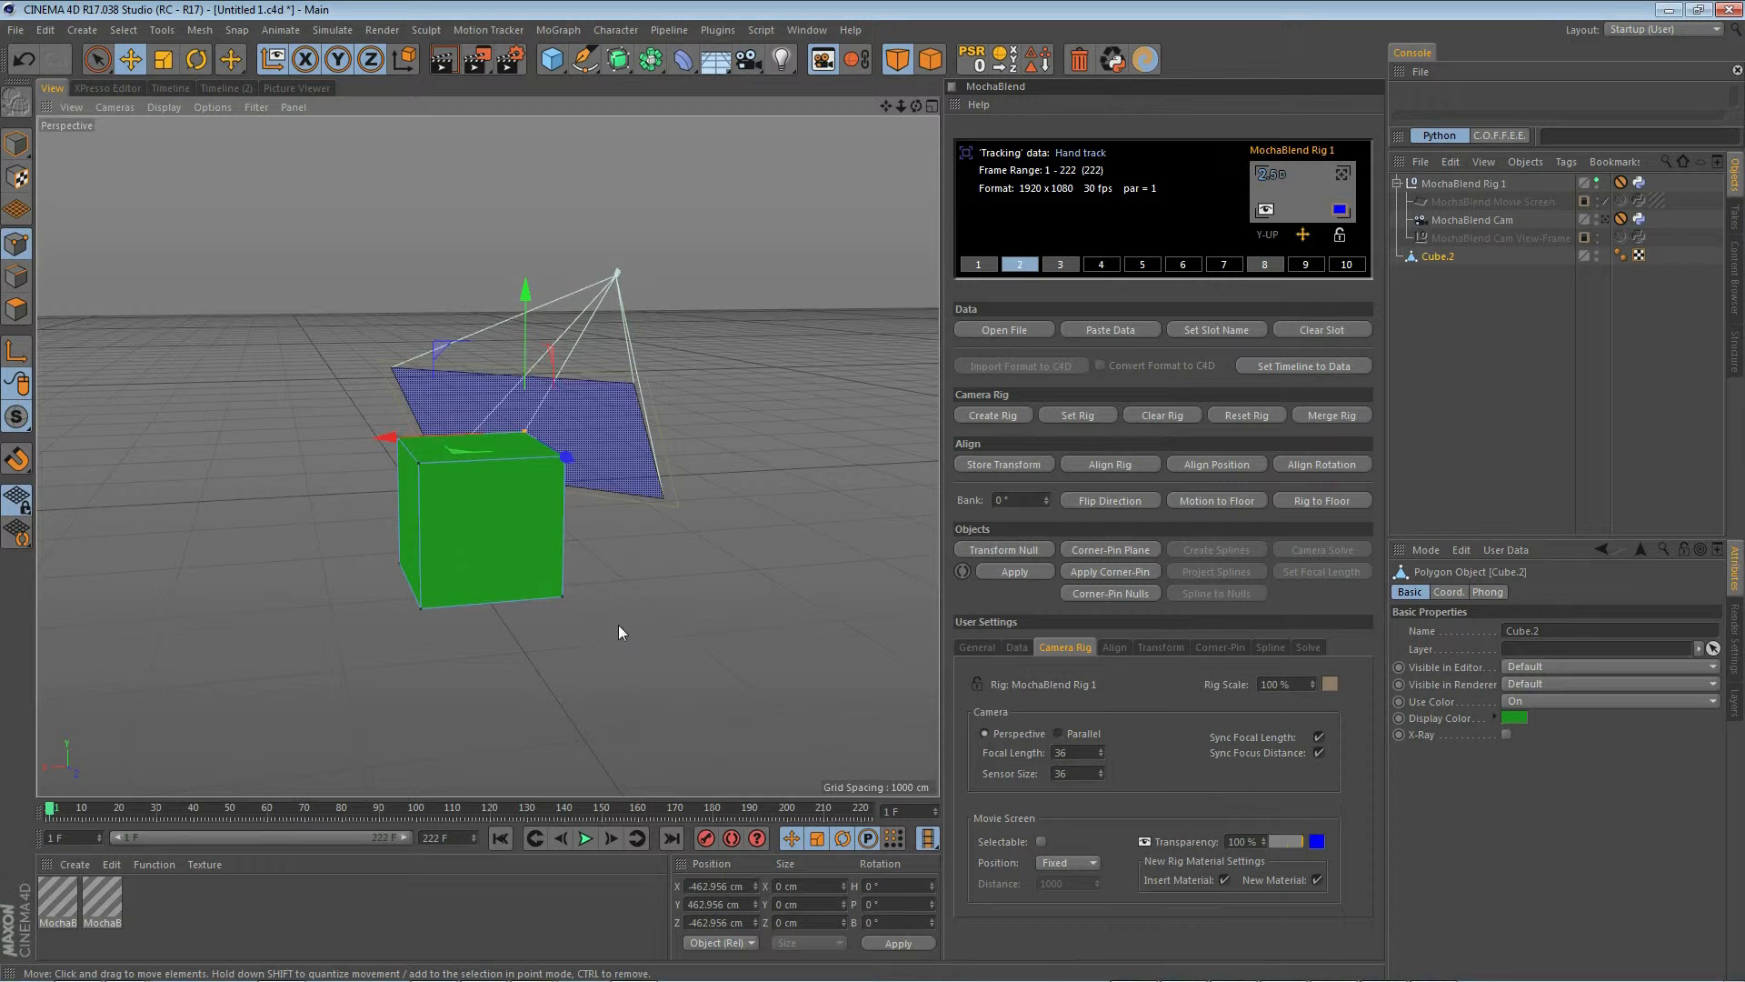
left_click(1083, 461)
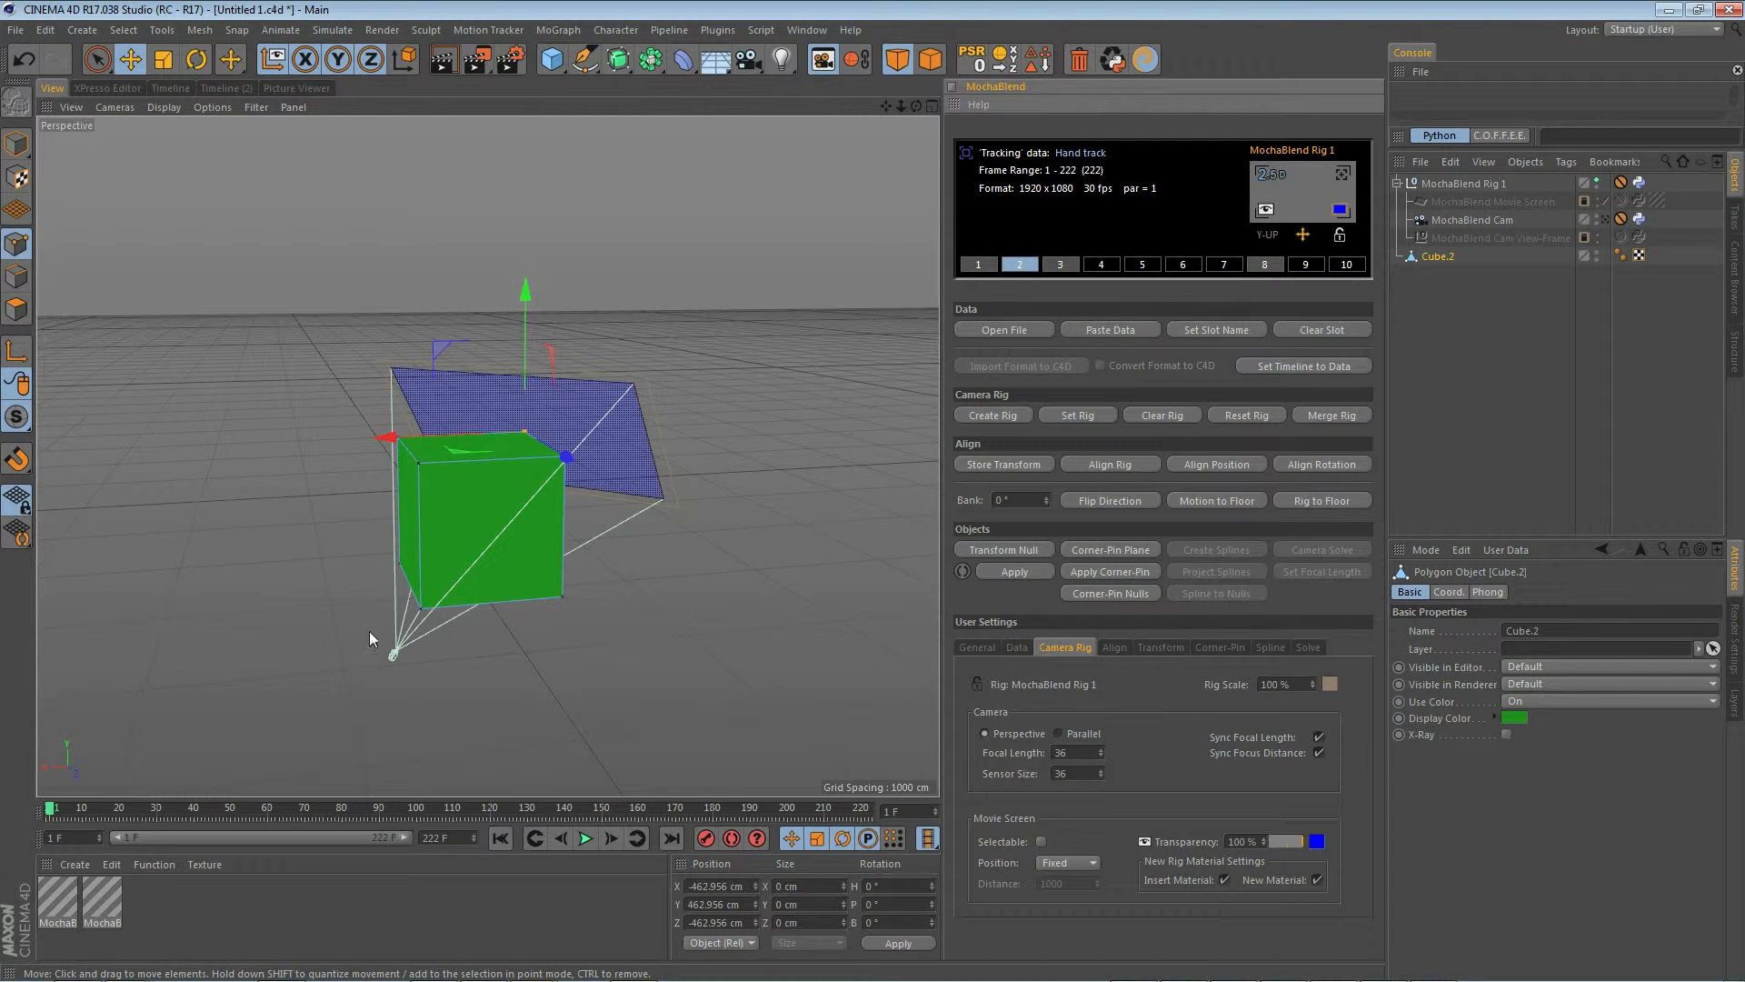
left_click(1125, 502)
left_click_drag(771, 580, 588, 616, "alt")
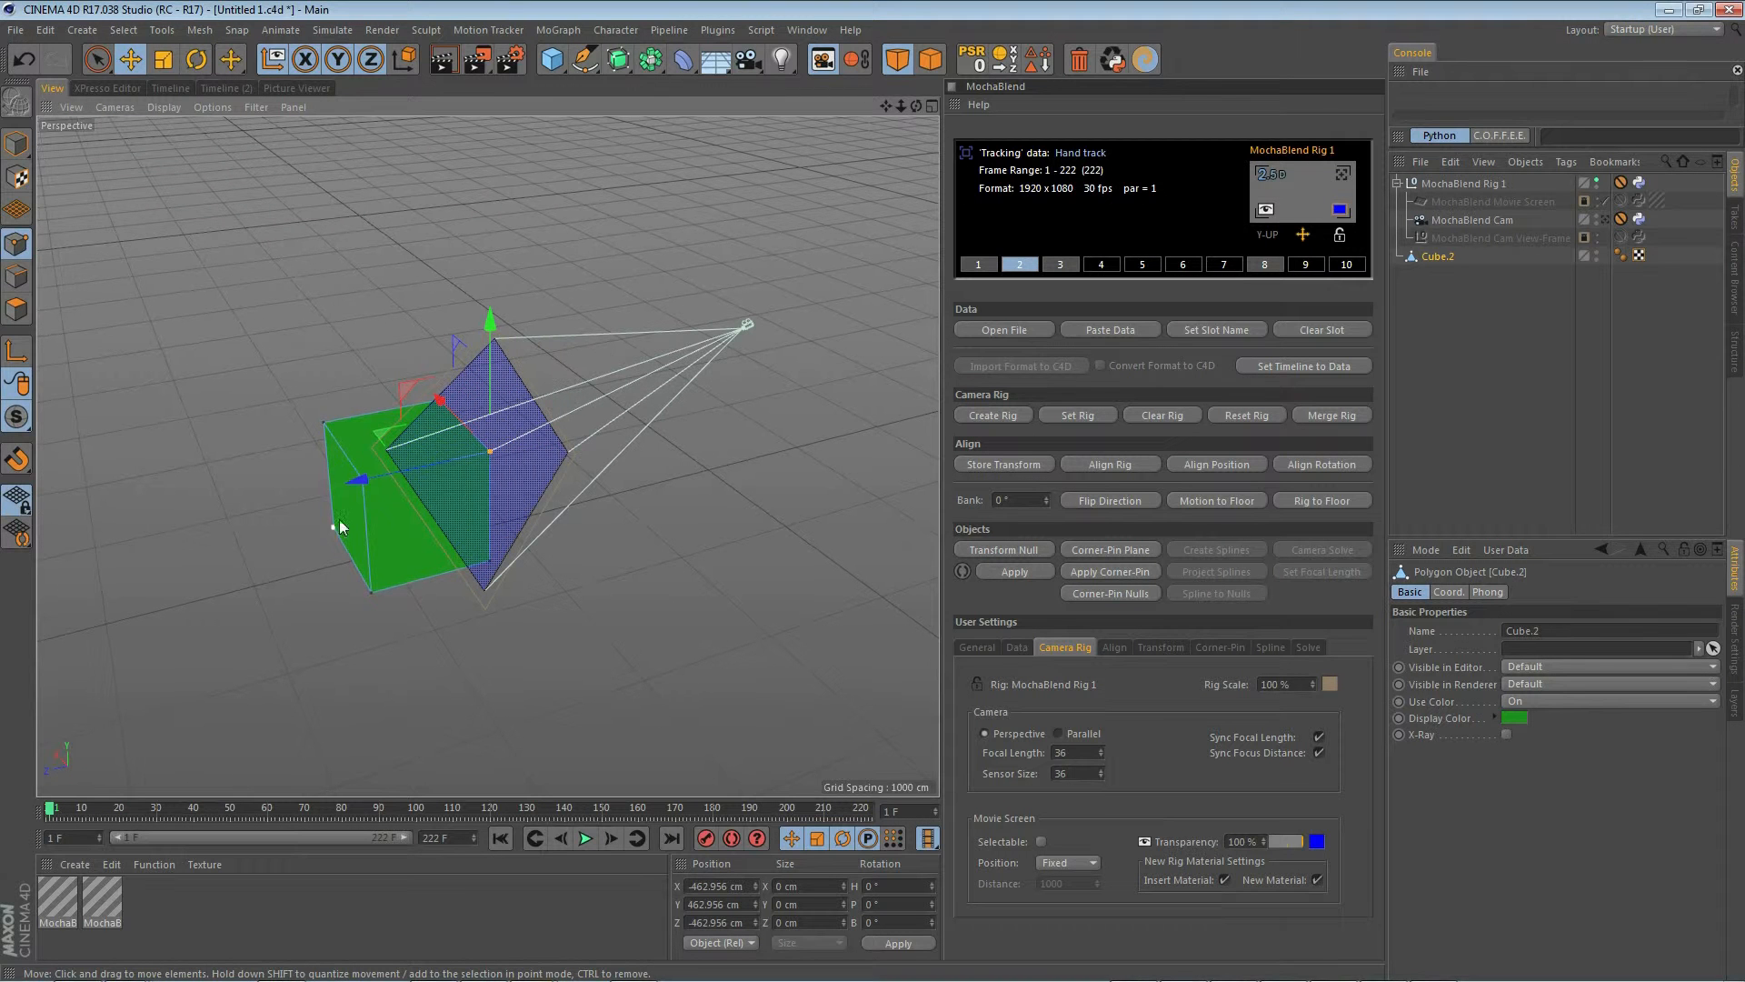
- Select MochaBlend Rig 1 in object mode and move it along its Z axis away from the cube to about X -1086, Y 1575, Z 1722 cm
left_click(17, 146)
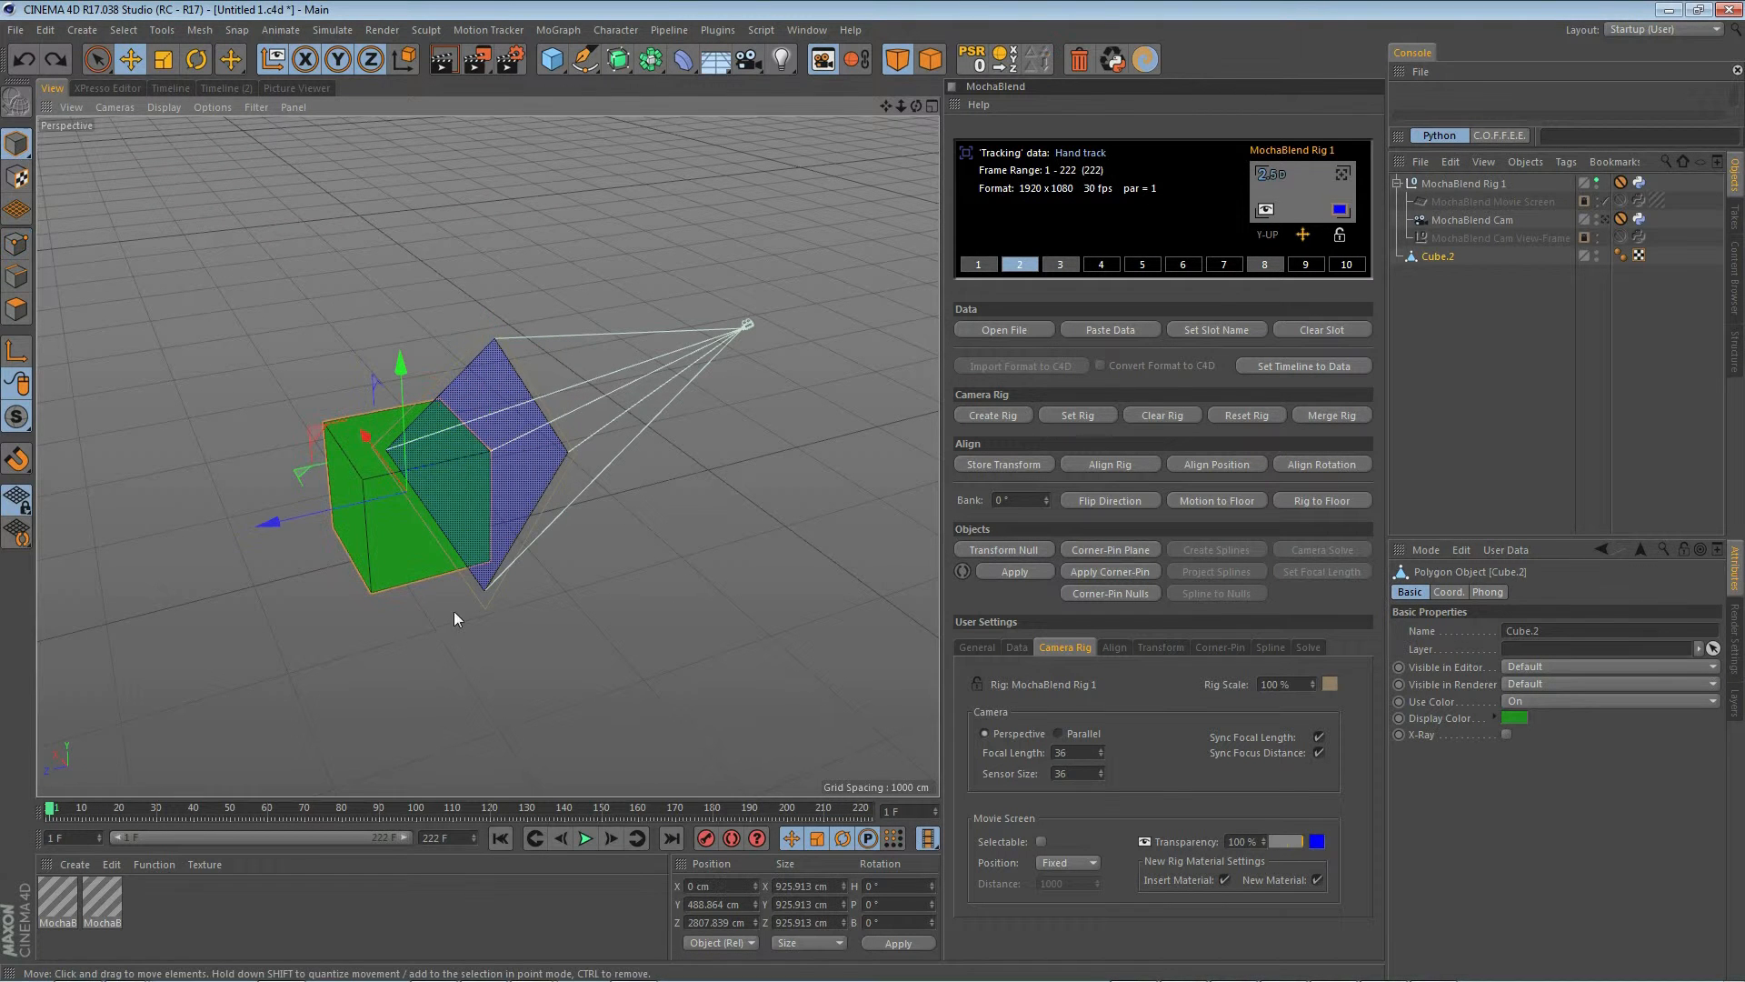
left_click(480, 605)
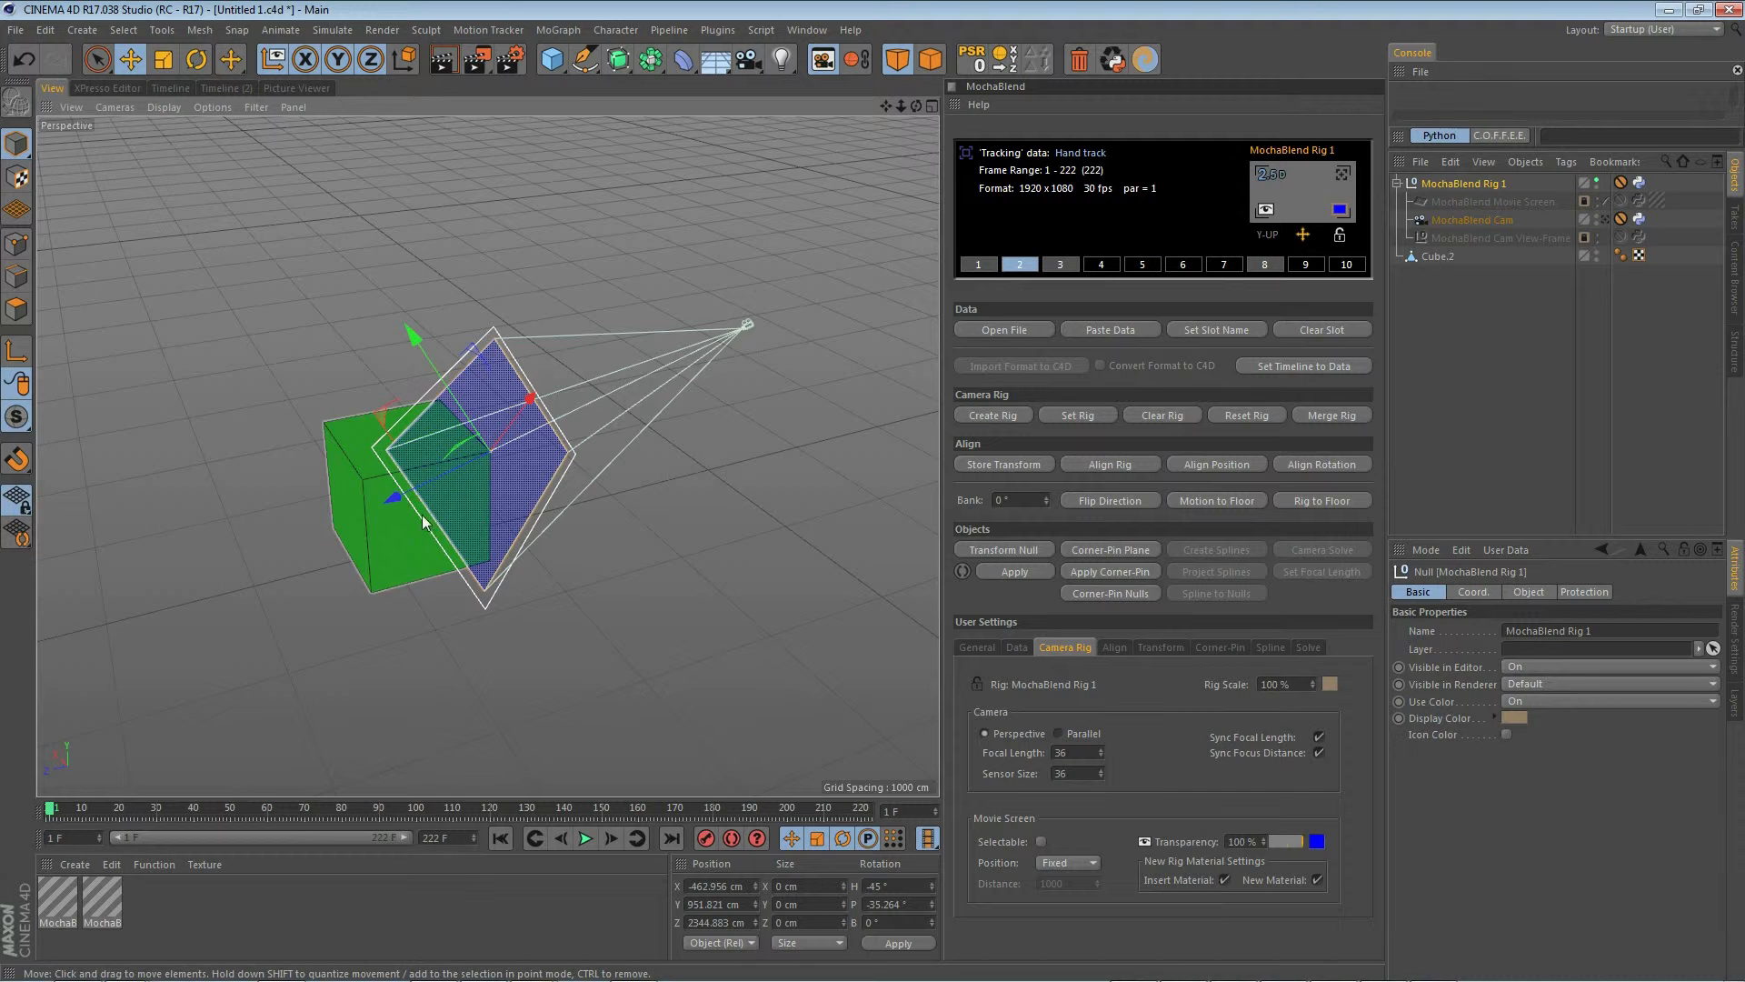
left_click_drag(389, 502, 529, 480)
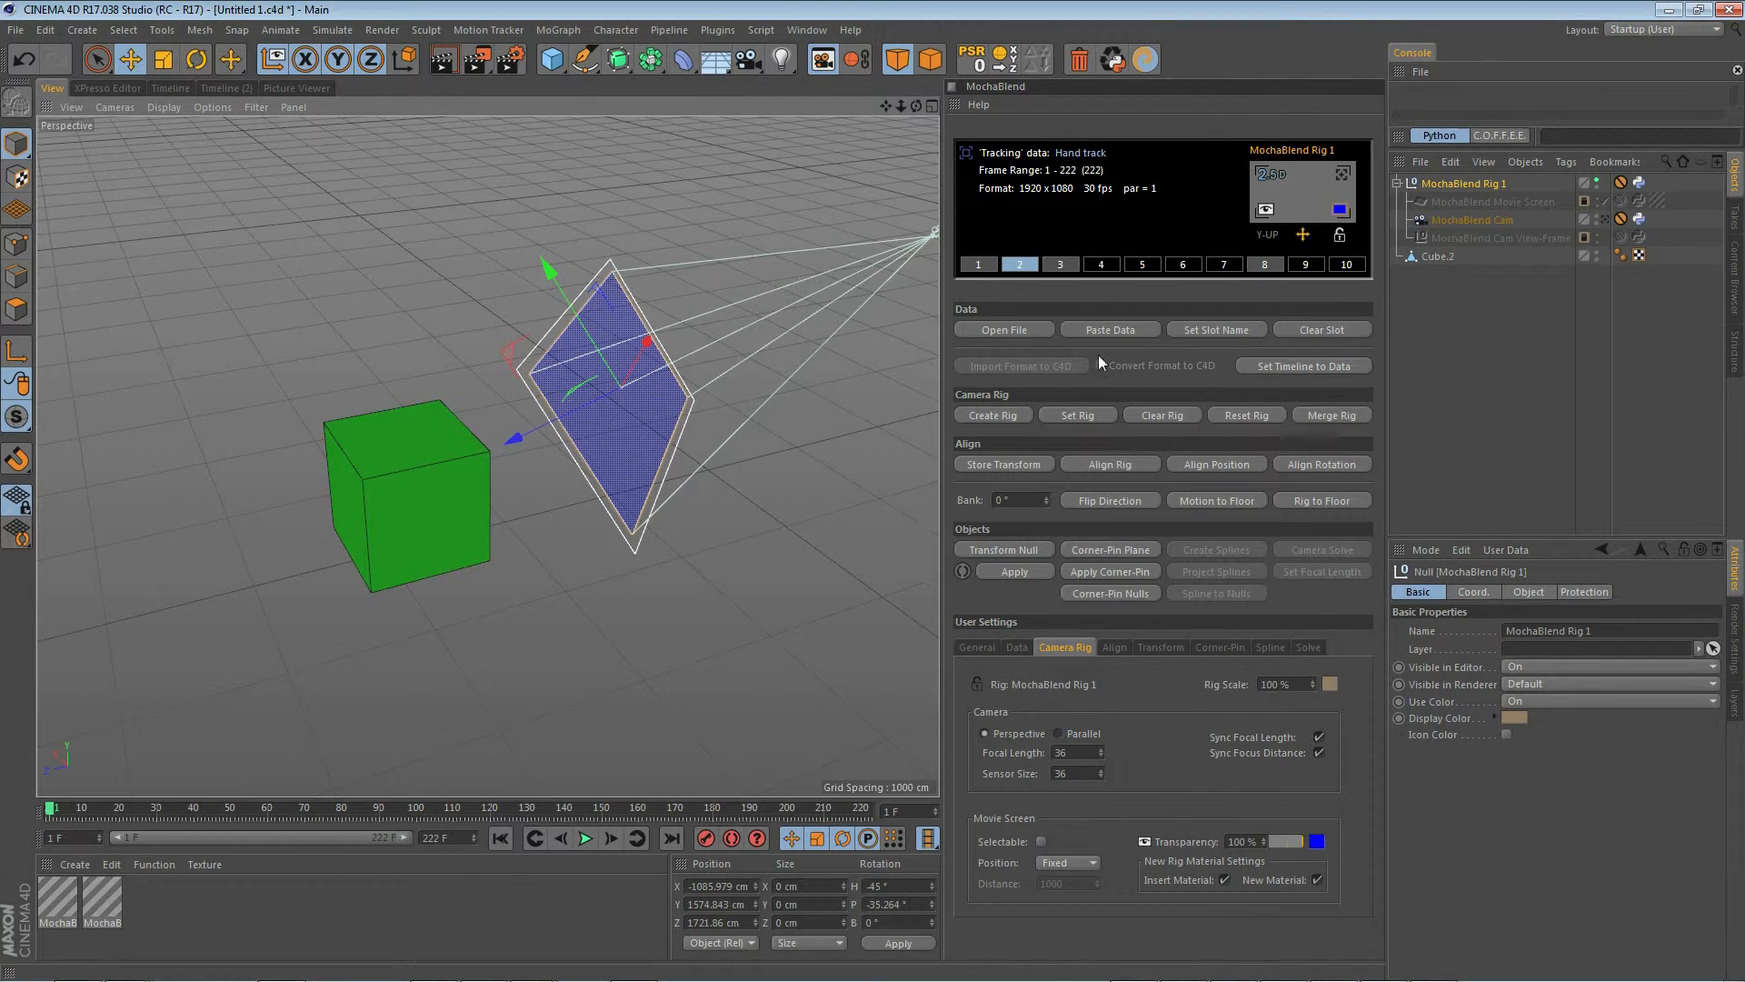
- View the cube through the rig camera, set the rig's bank to 2°, and return to the default perspective to adjust the bank
left_click(1342, 177)
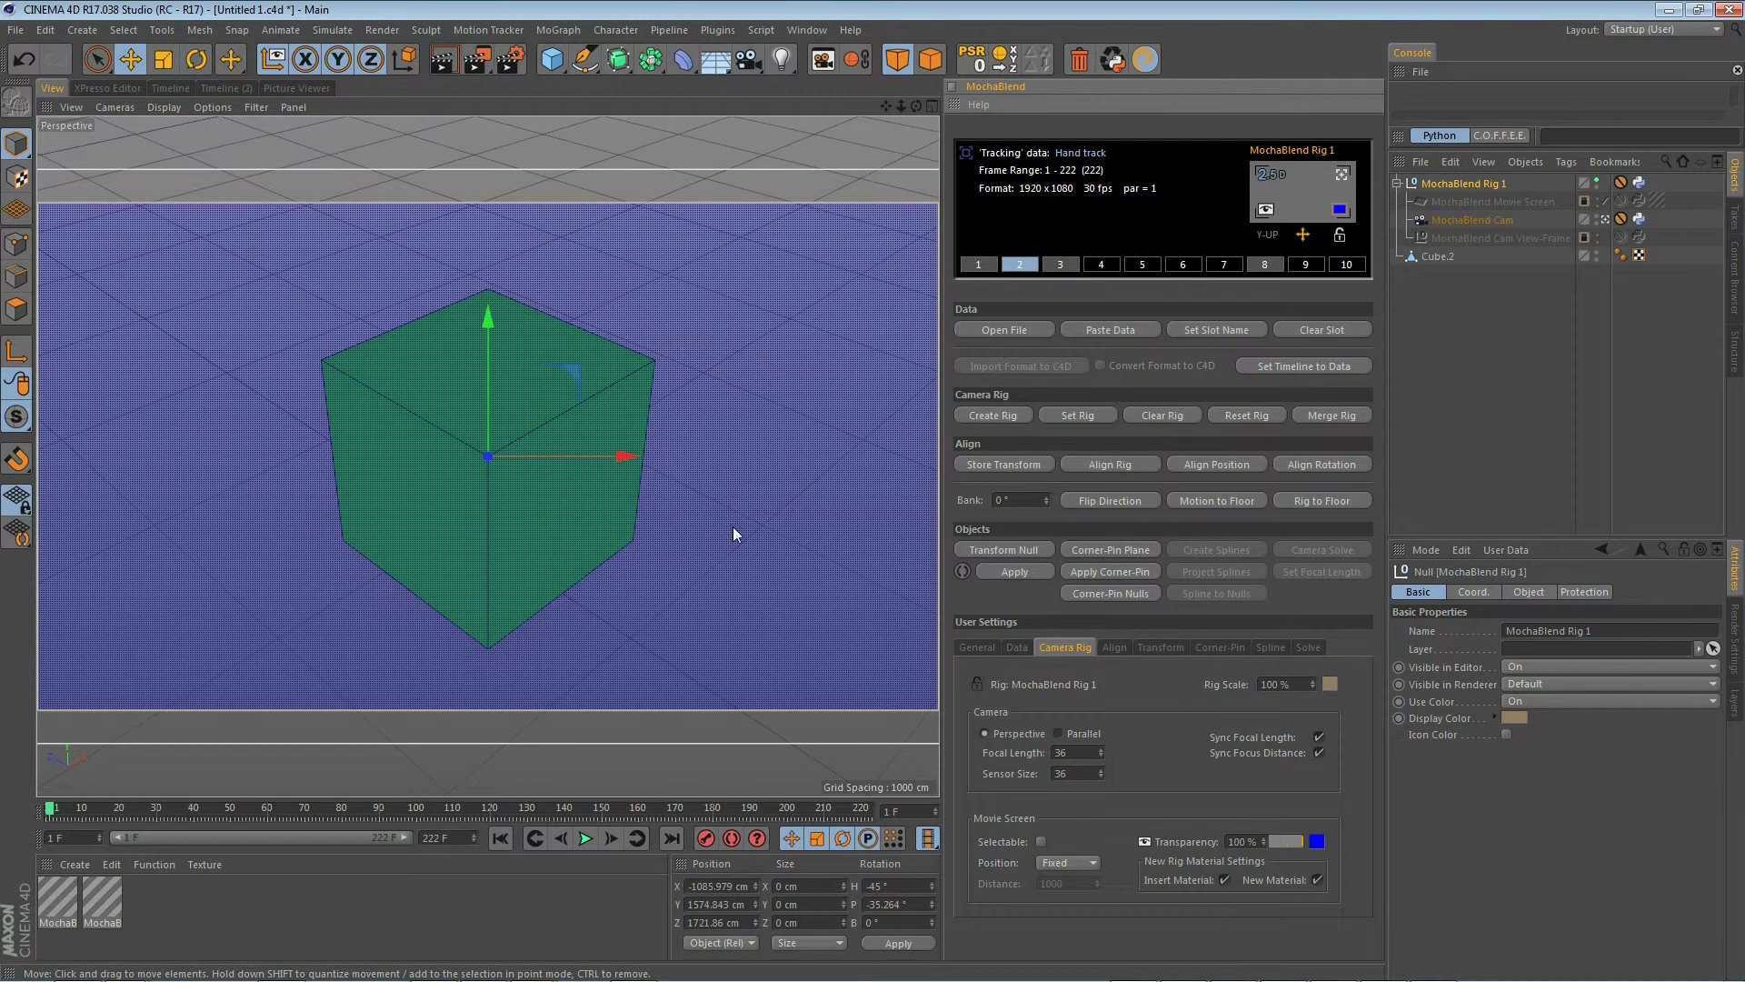
left_click_drag(1047, 504, 1047, 500)
left_click(1341, 173)
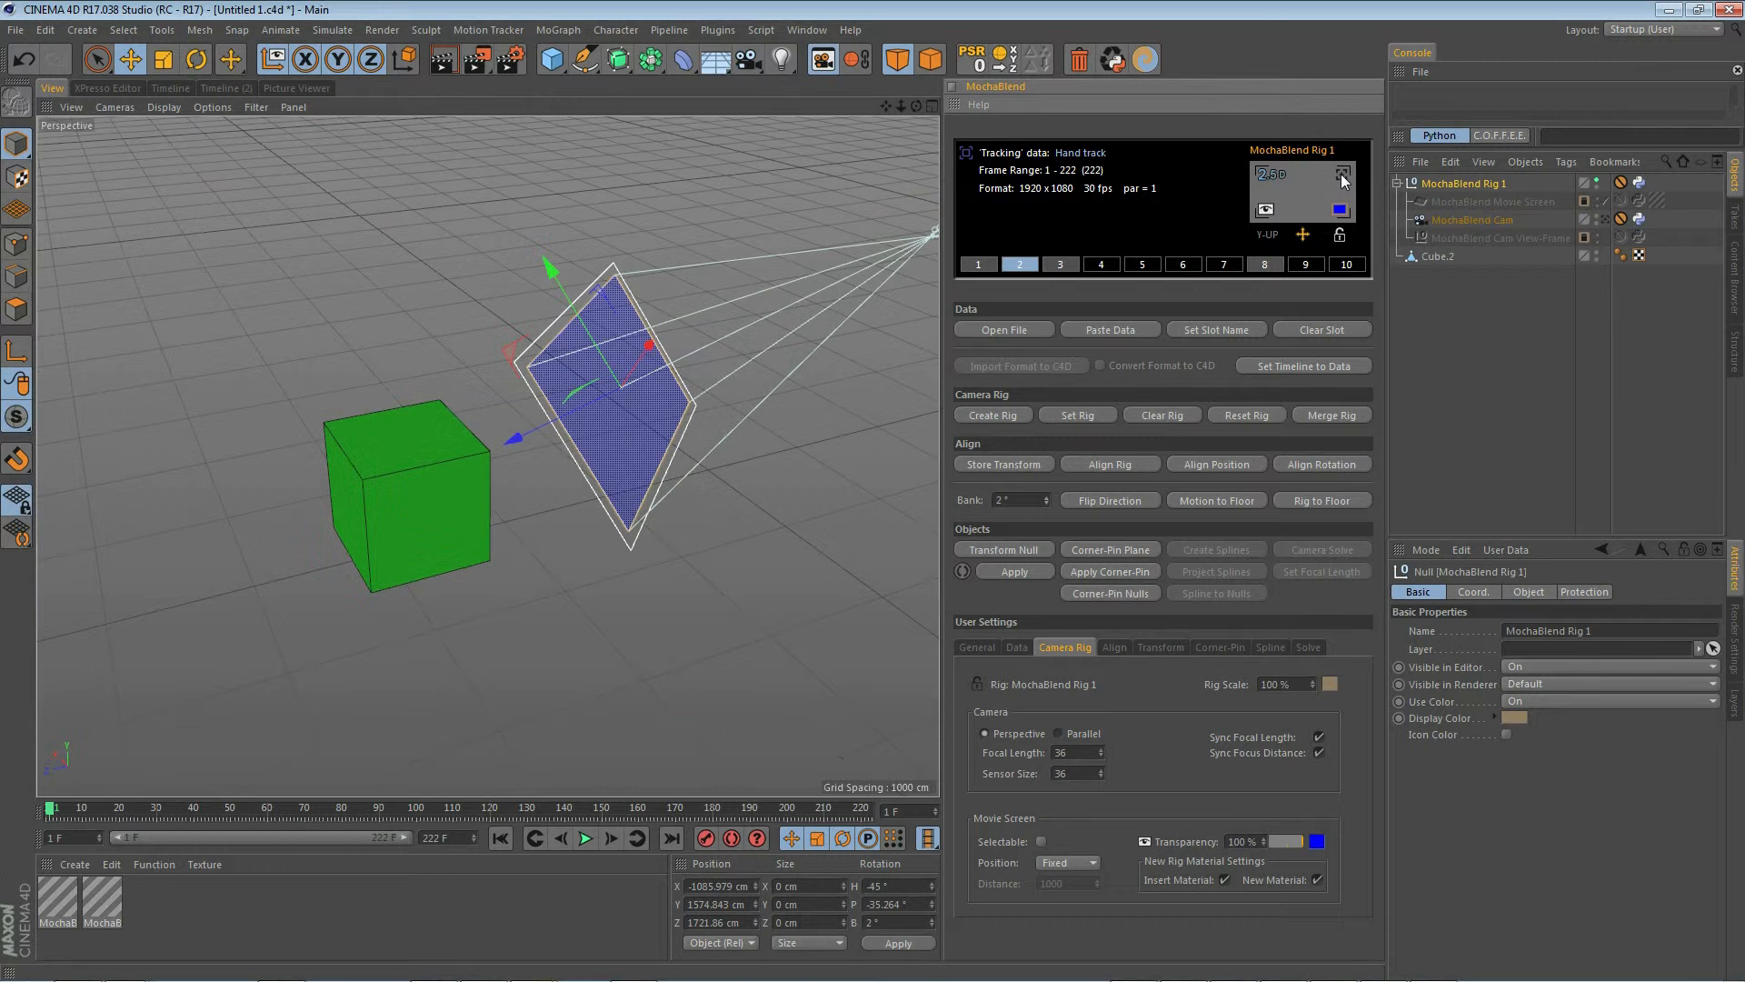
left_click_drag(1049, 500, 1044, 500)
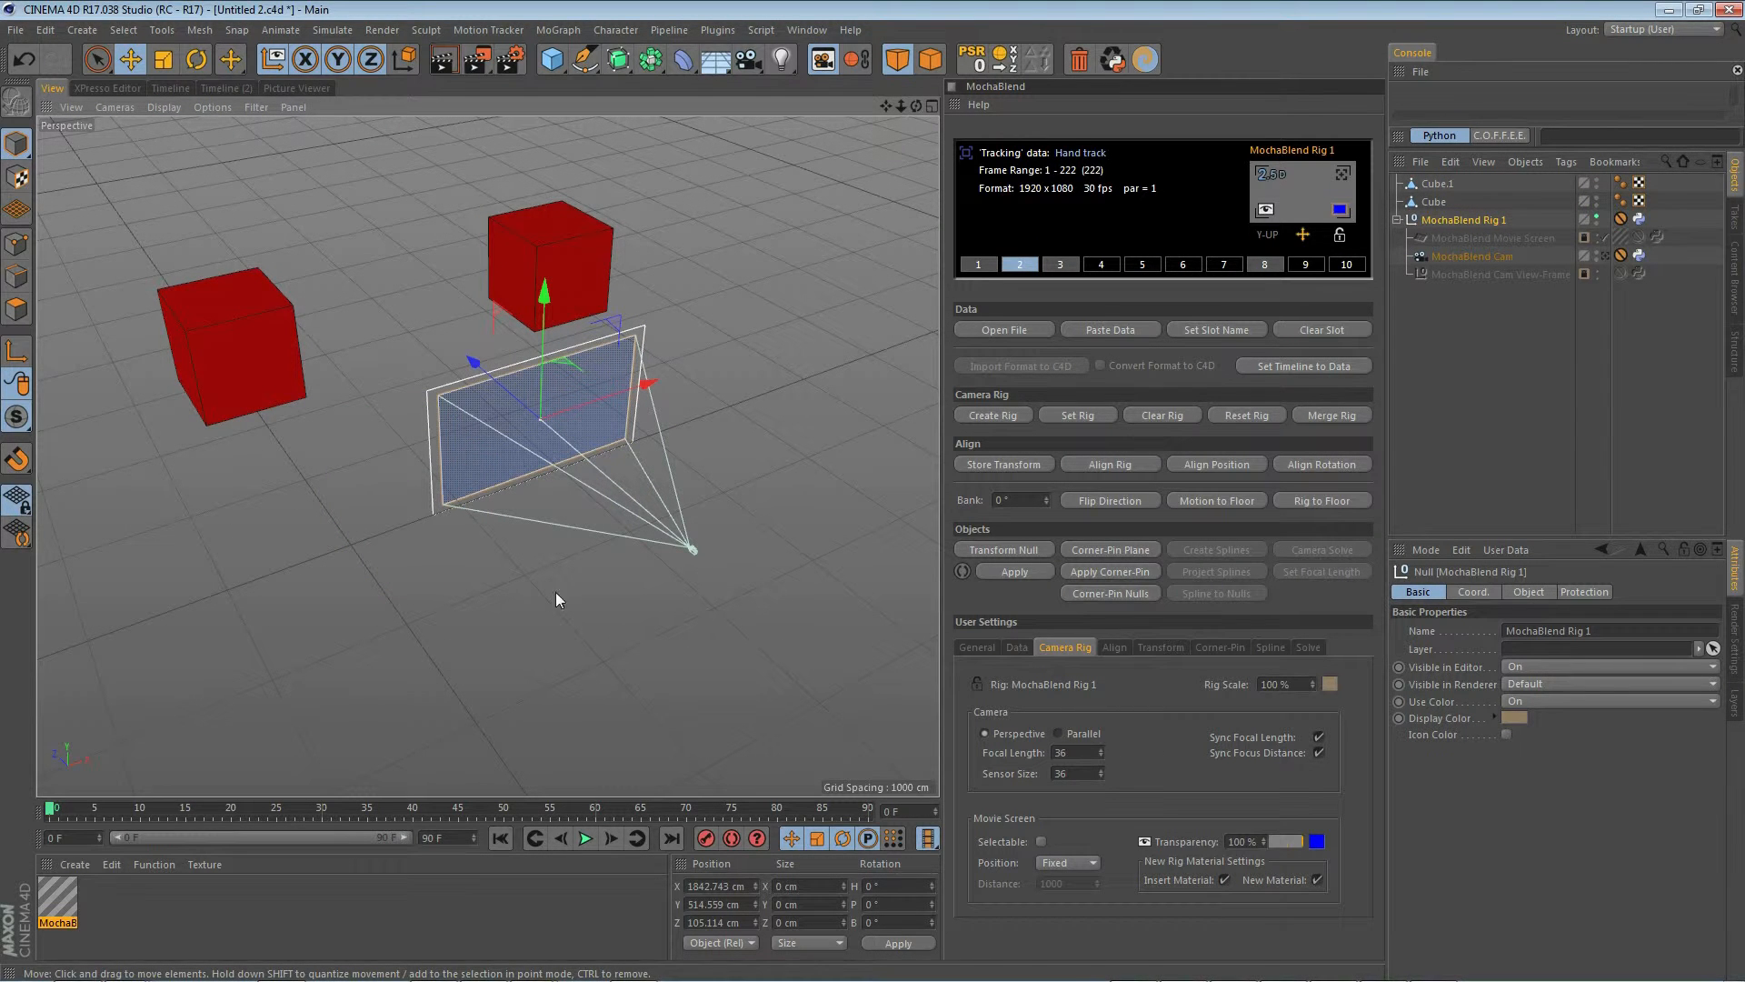
- Select both red cubes, store their combined transform, and align the rig's position to the midpoint between them
left_click(257, 338)
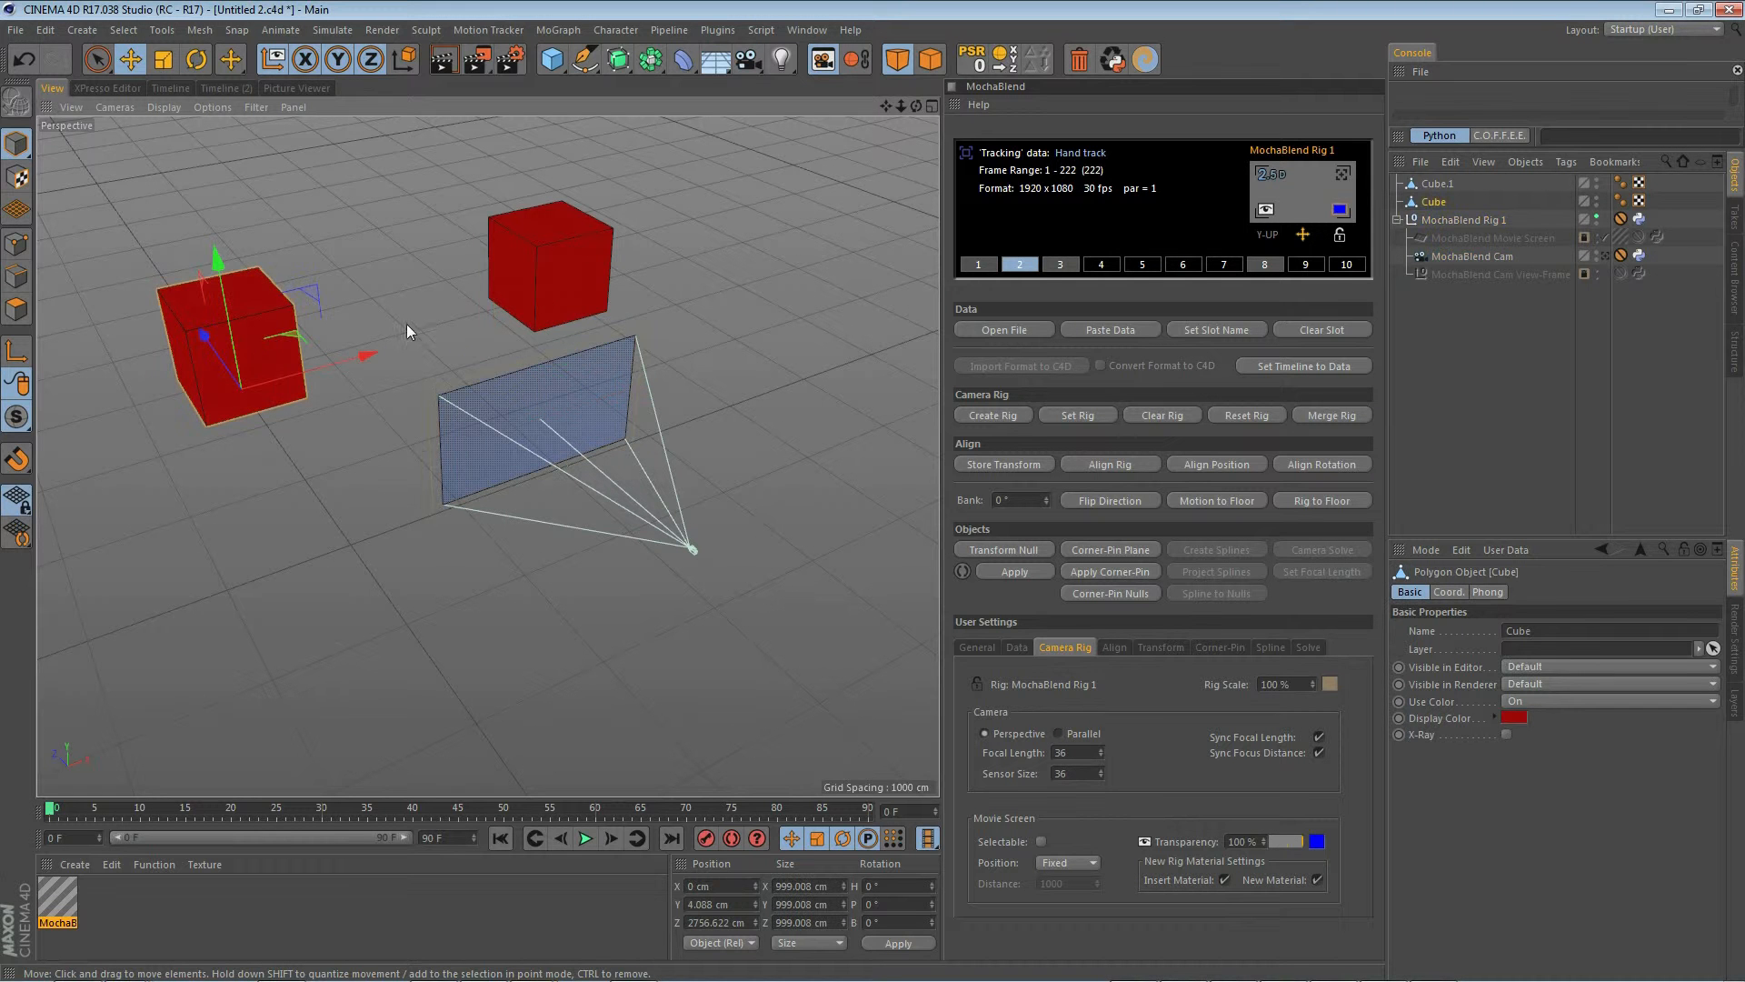
left_click(541, 271, "shift")
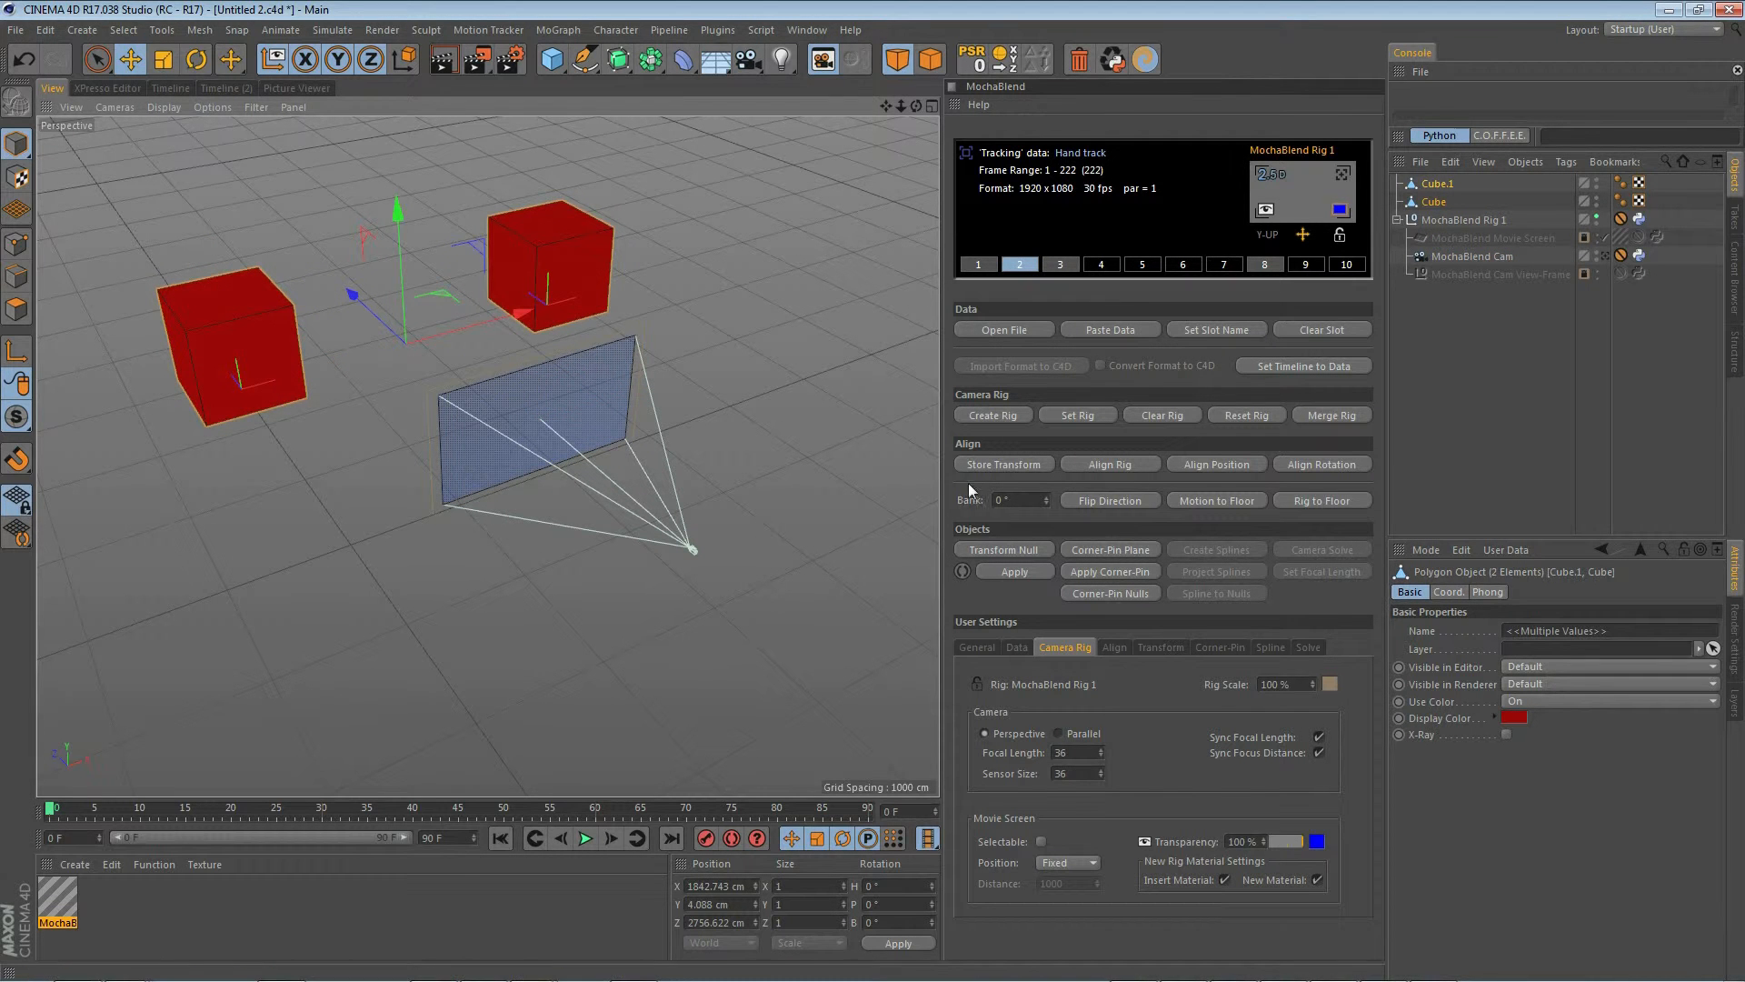
left_click(1011, 463)
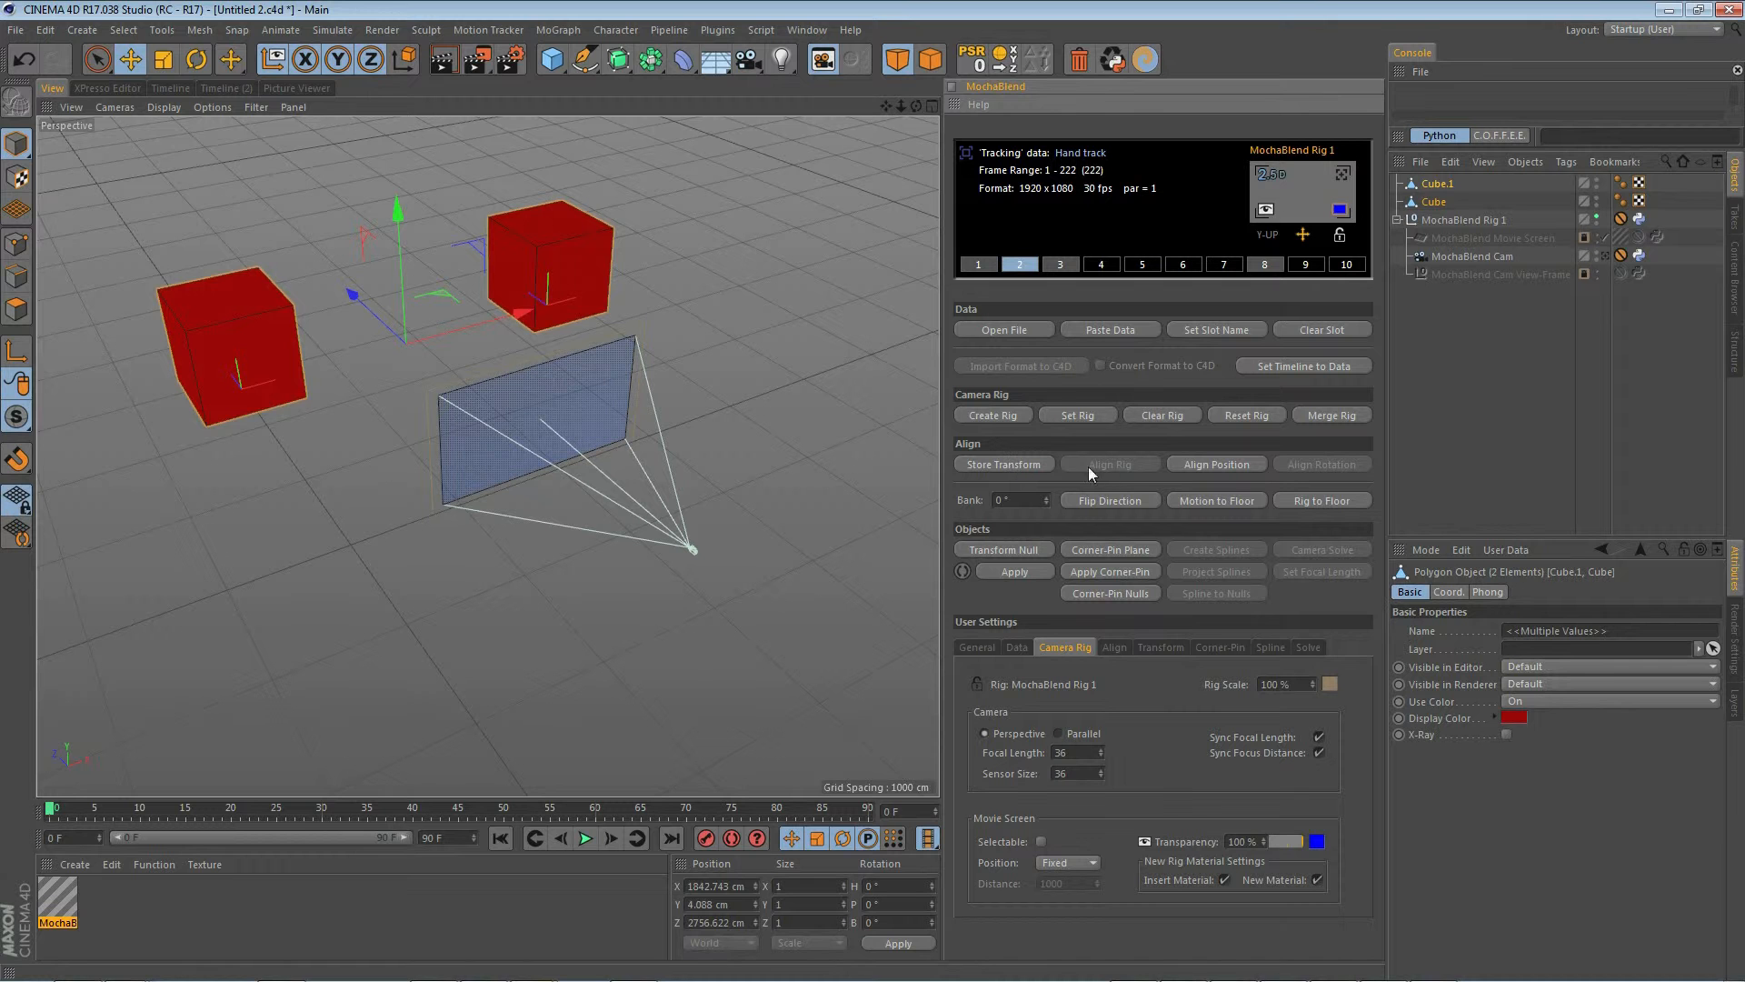
left_click(1218, 462)
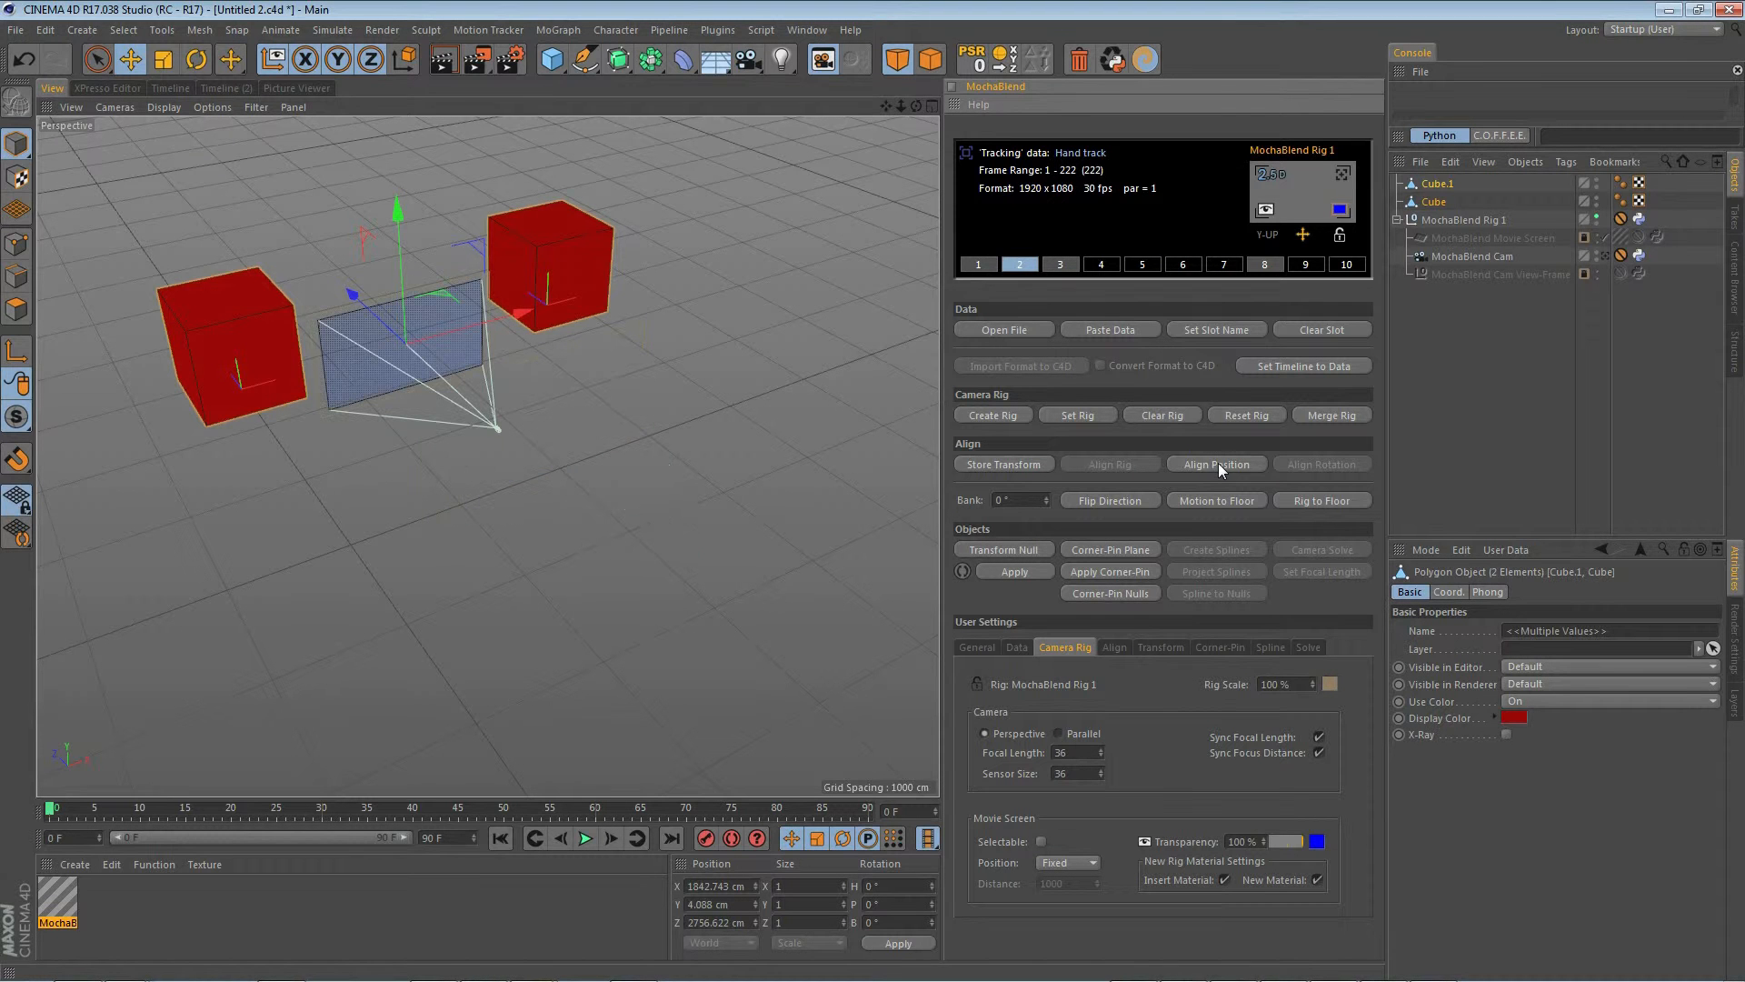
left_click_drag(563, 502, 461, 371, "alt")
scroll(591, 522, "up", 4)
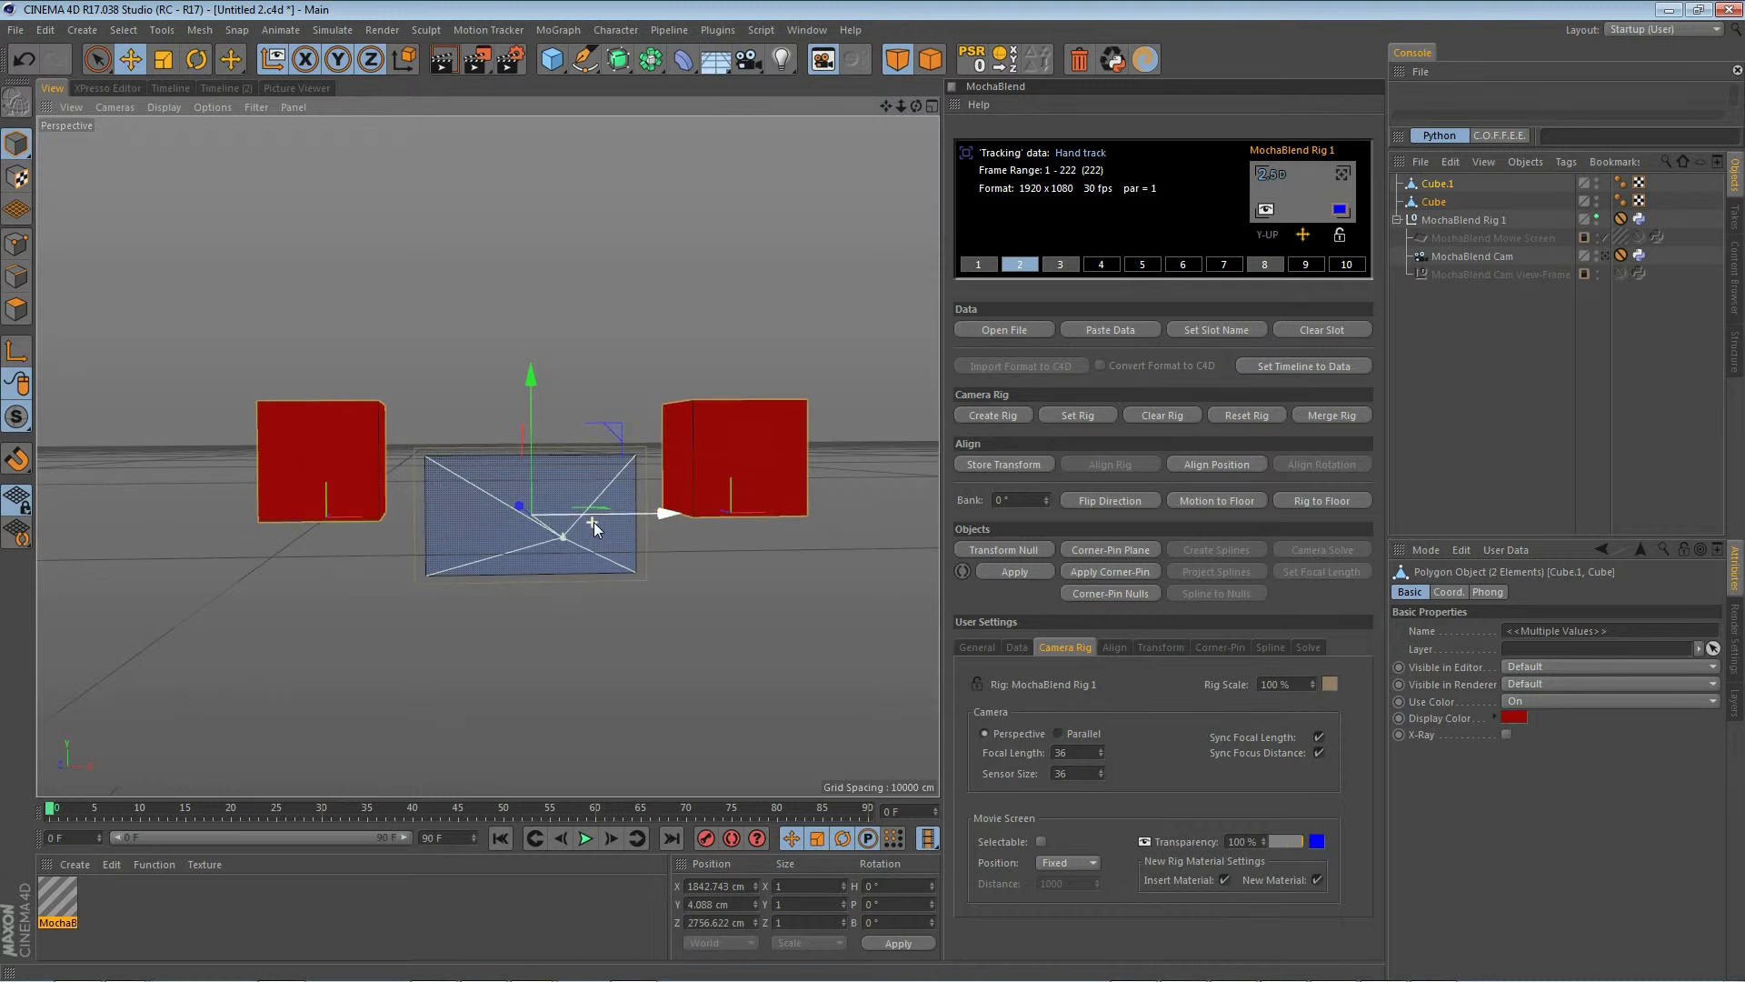
- Check the individual axis of each red cube and view both cubes and the rig from an elevated angle
left_click(346, 421)
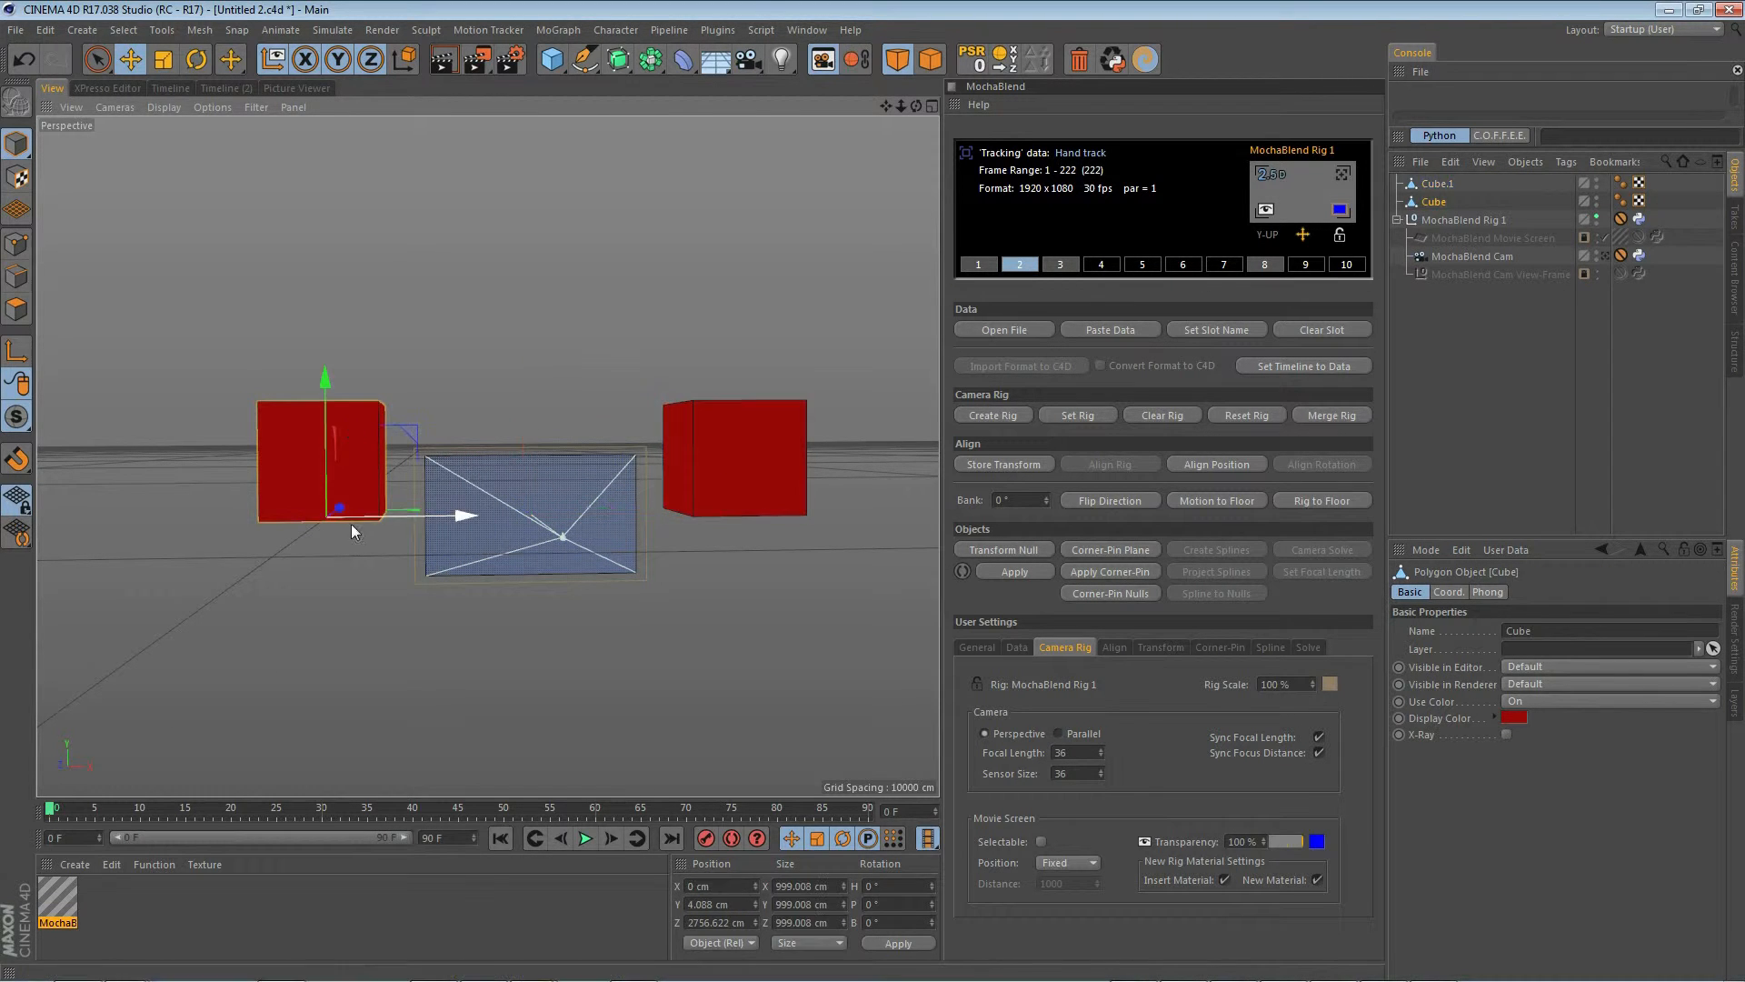
left_click(755, 443)
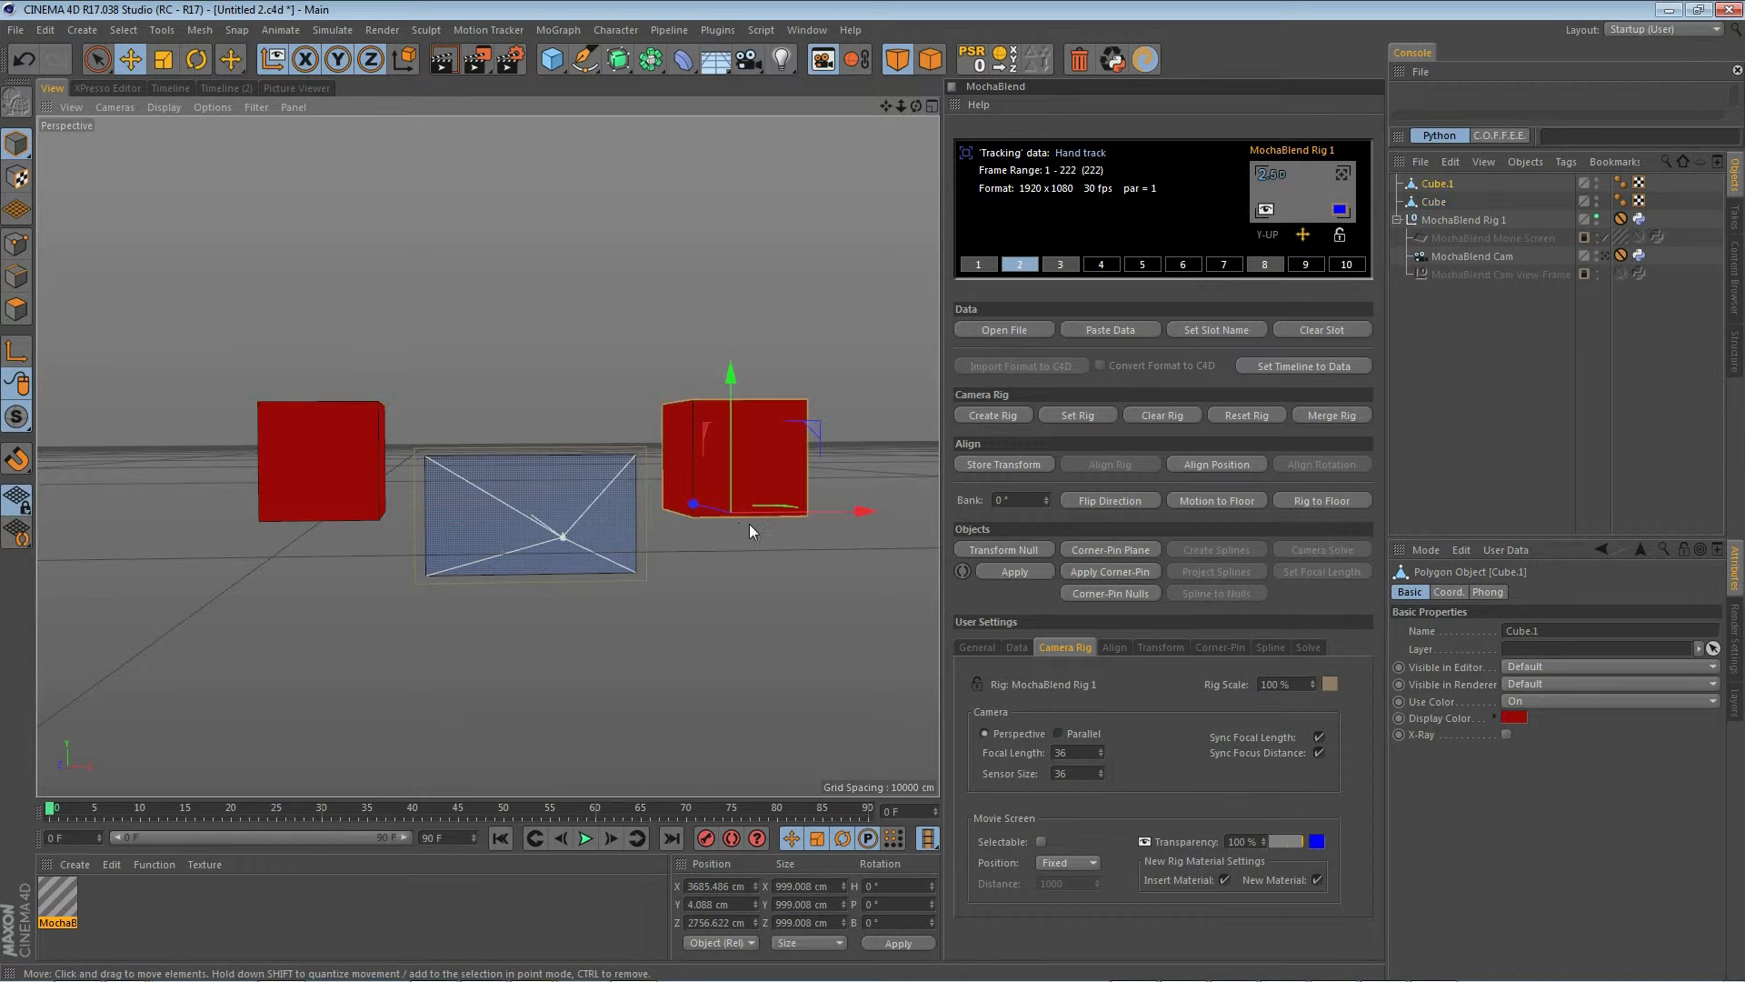
left_click_drag(744, 522, 615, 703, "alt")
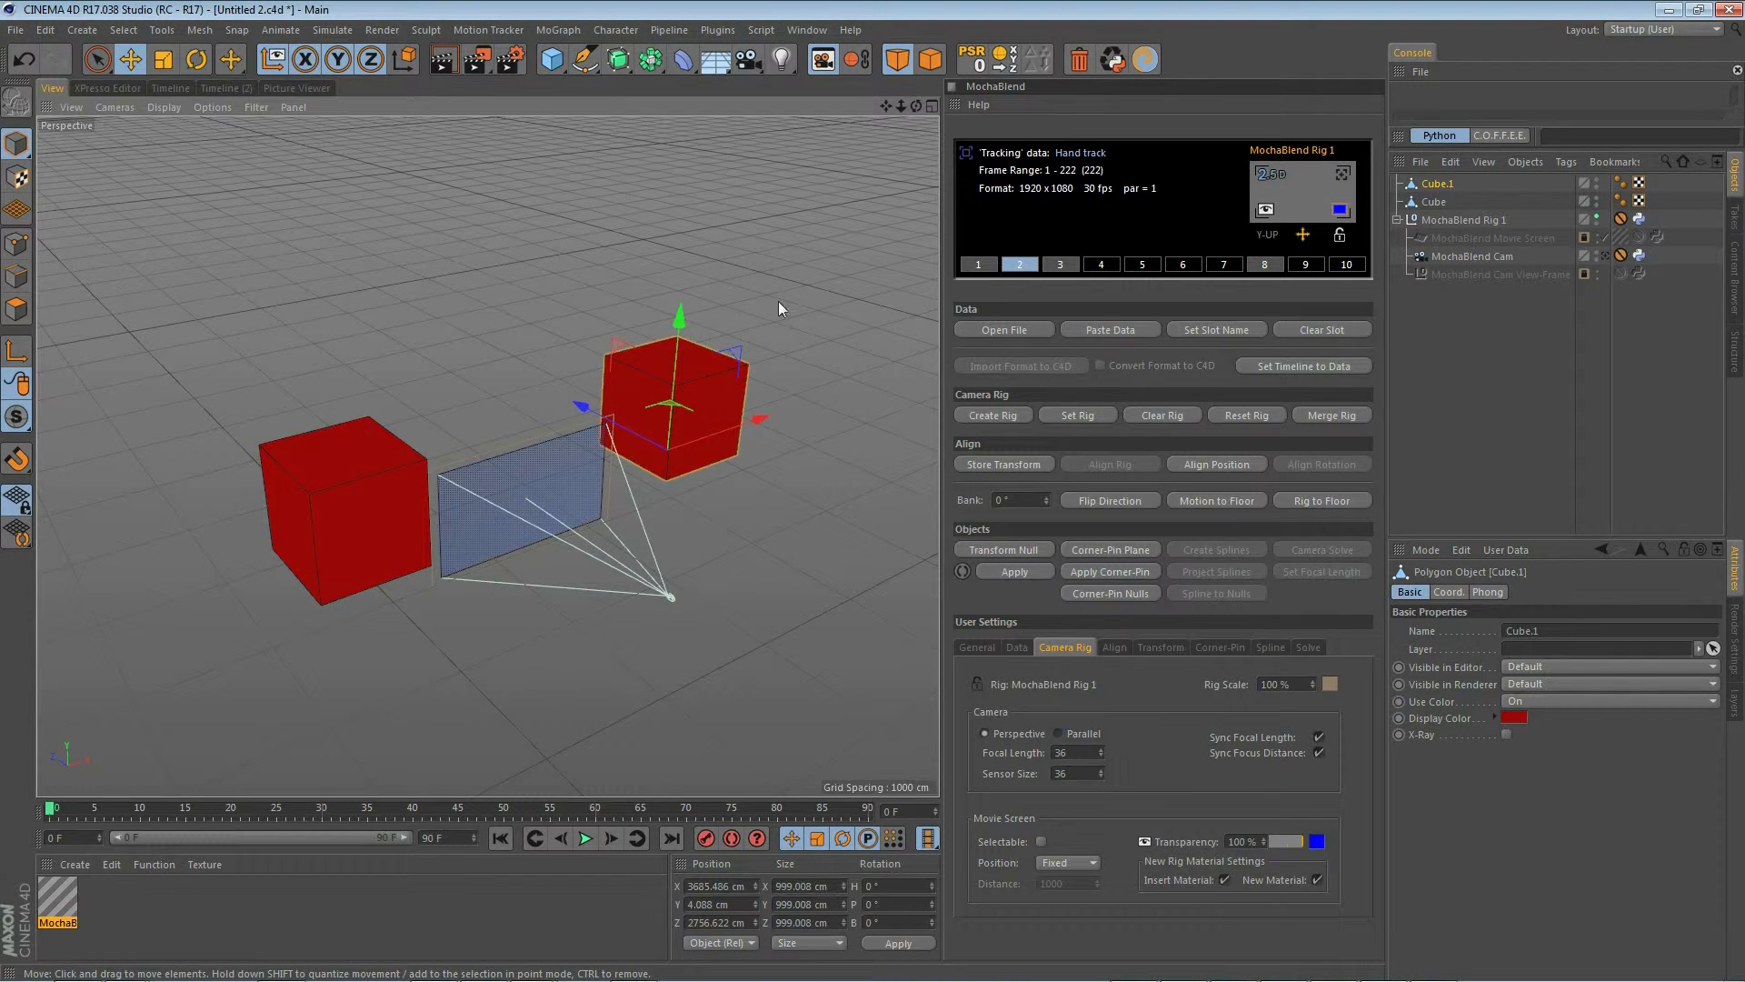
- With both cubes selected, store the combined transform of one vertical edge on each cube and align the rig to it
left_click(363, 432, "shift")
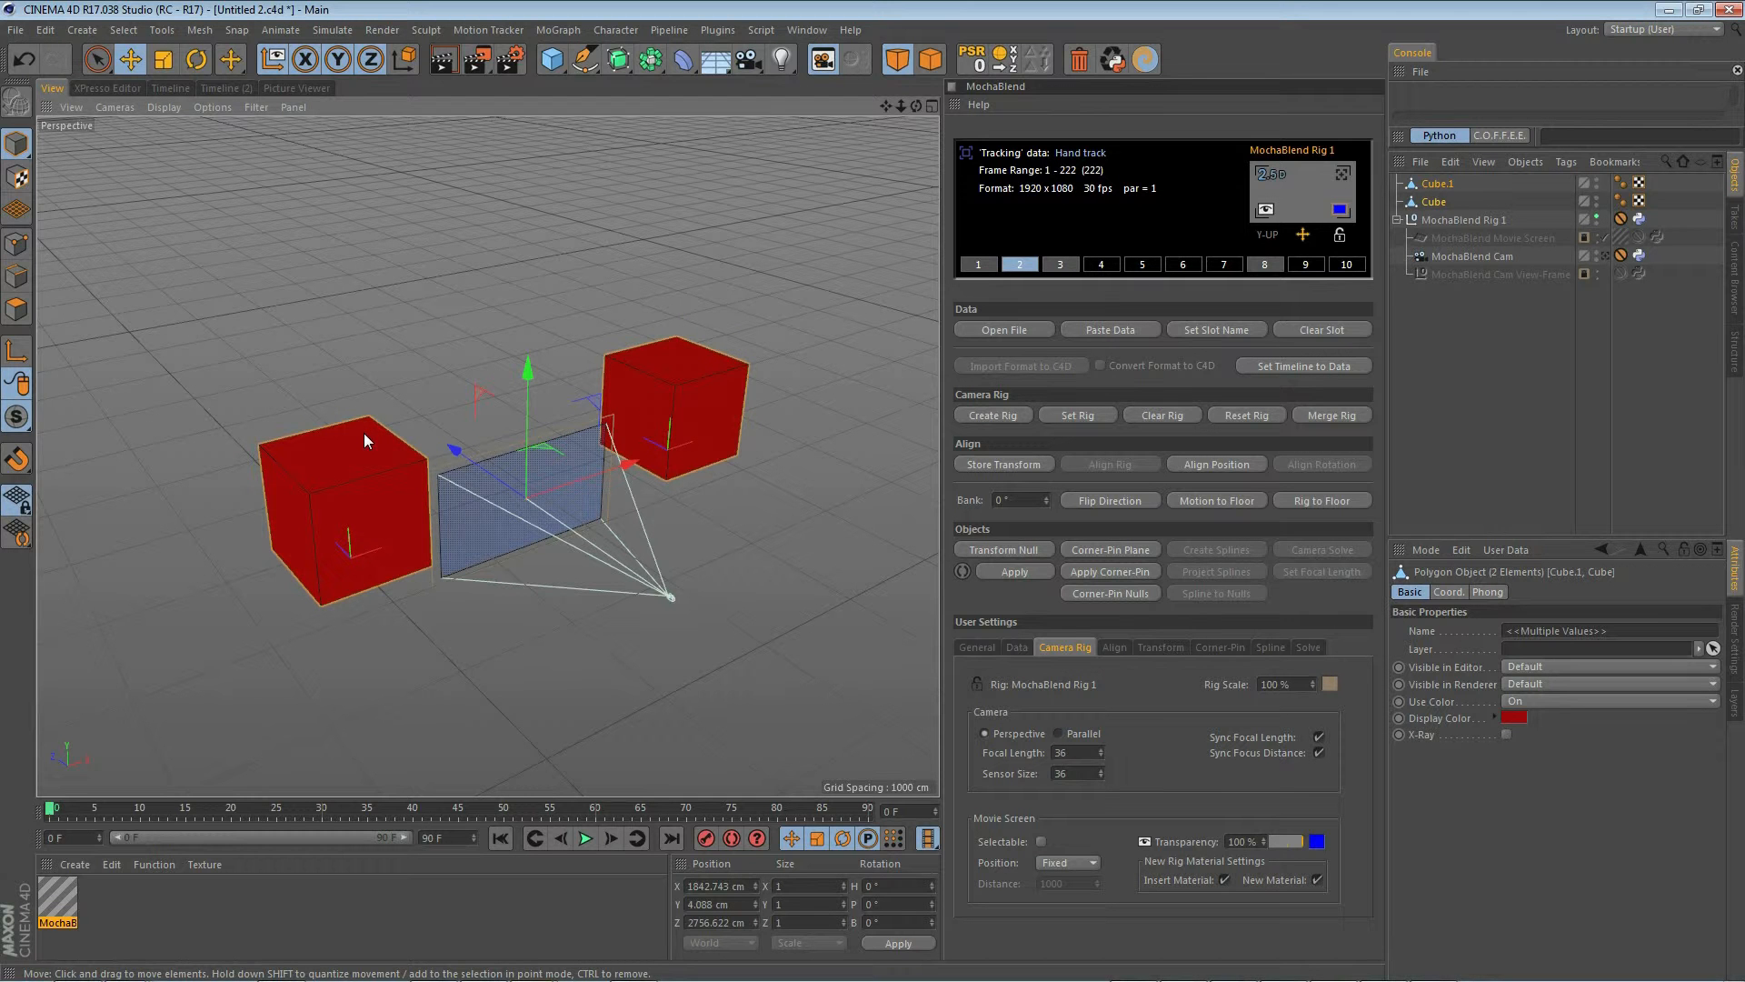
left_click(16, 275)
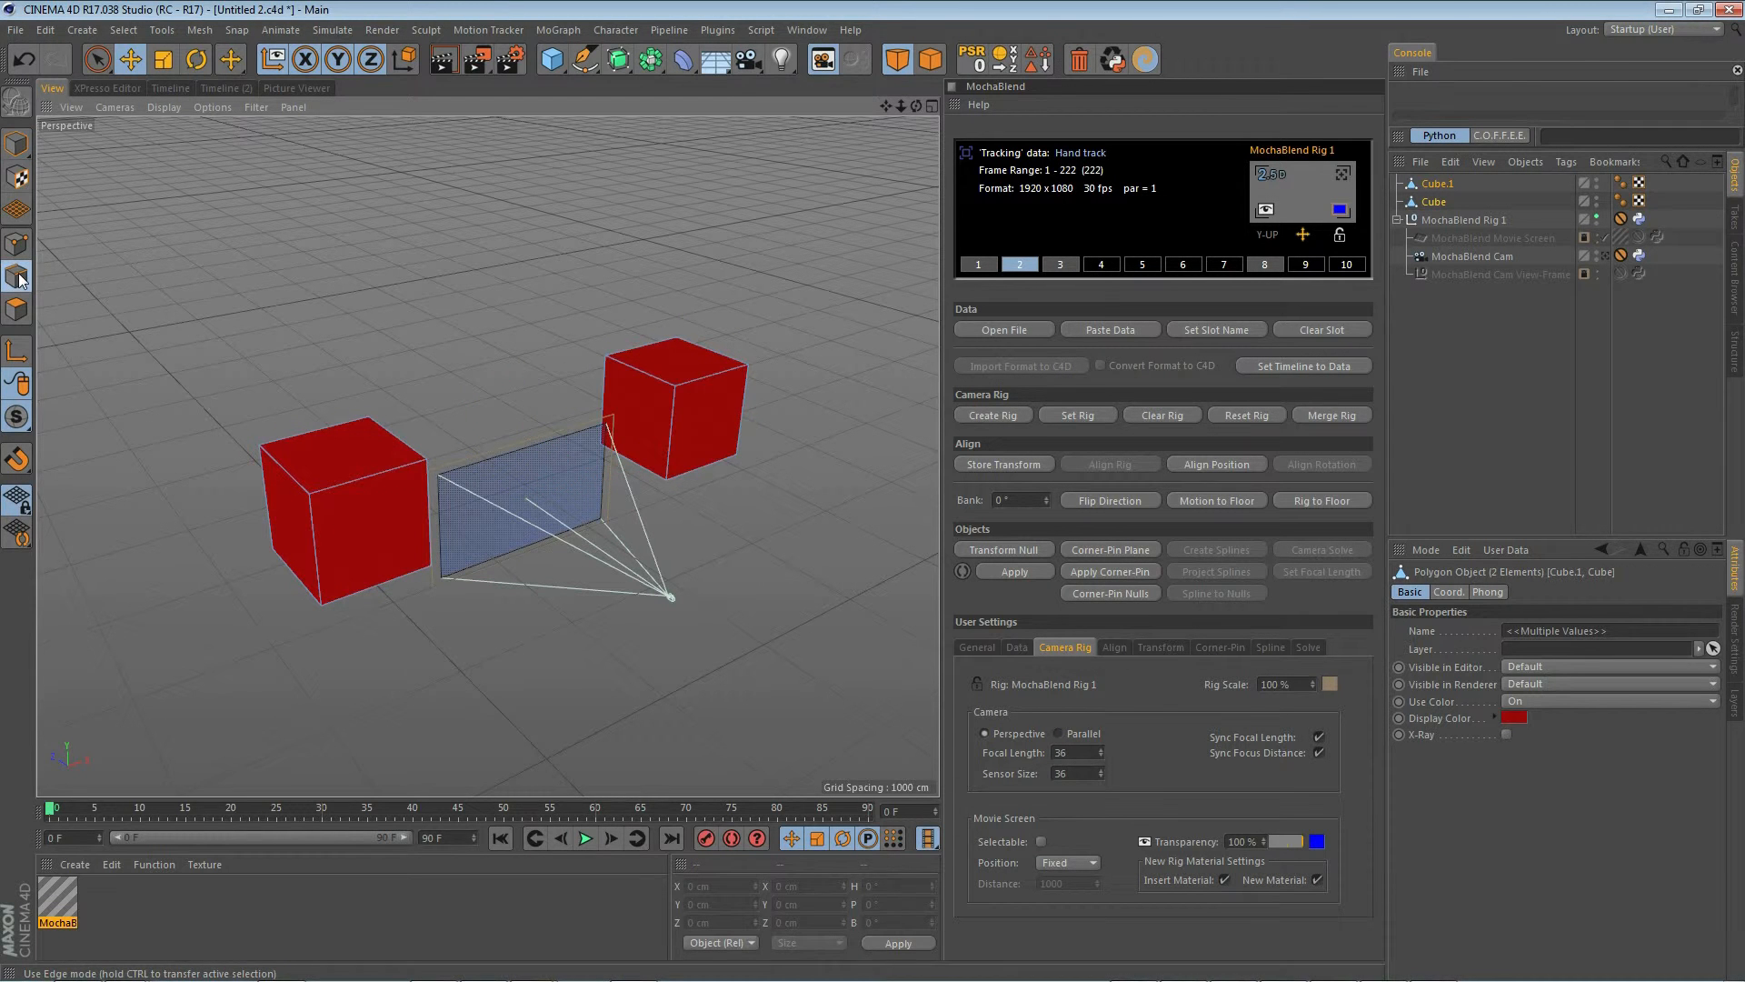
left_click(430, 491)
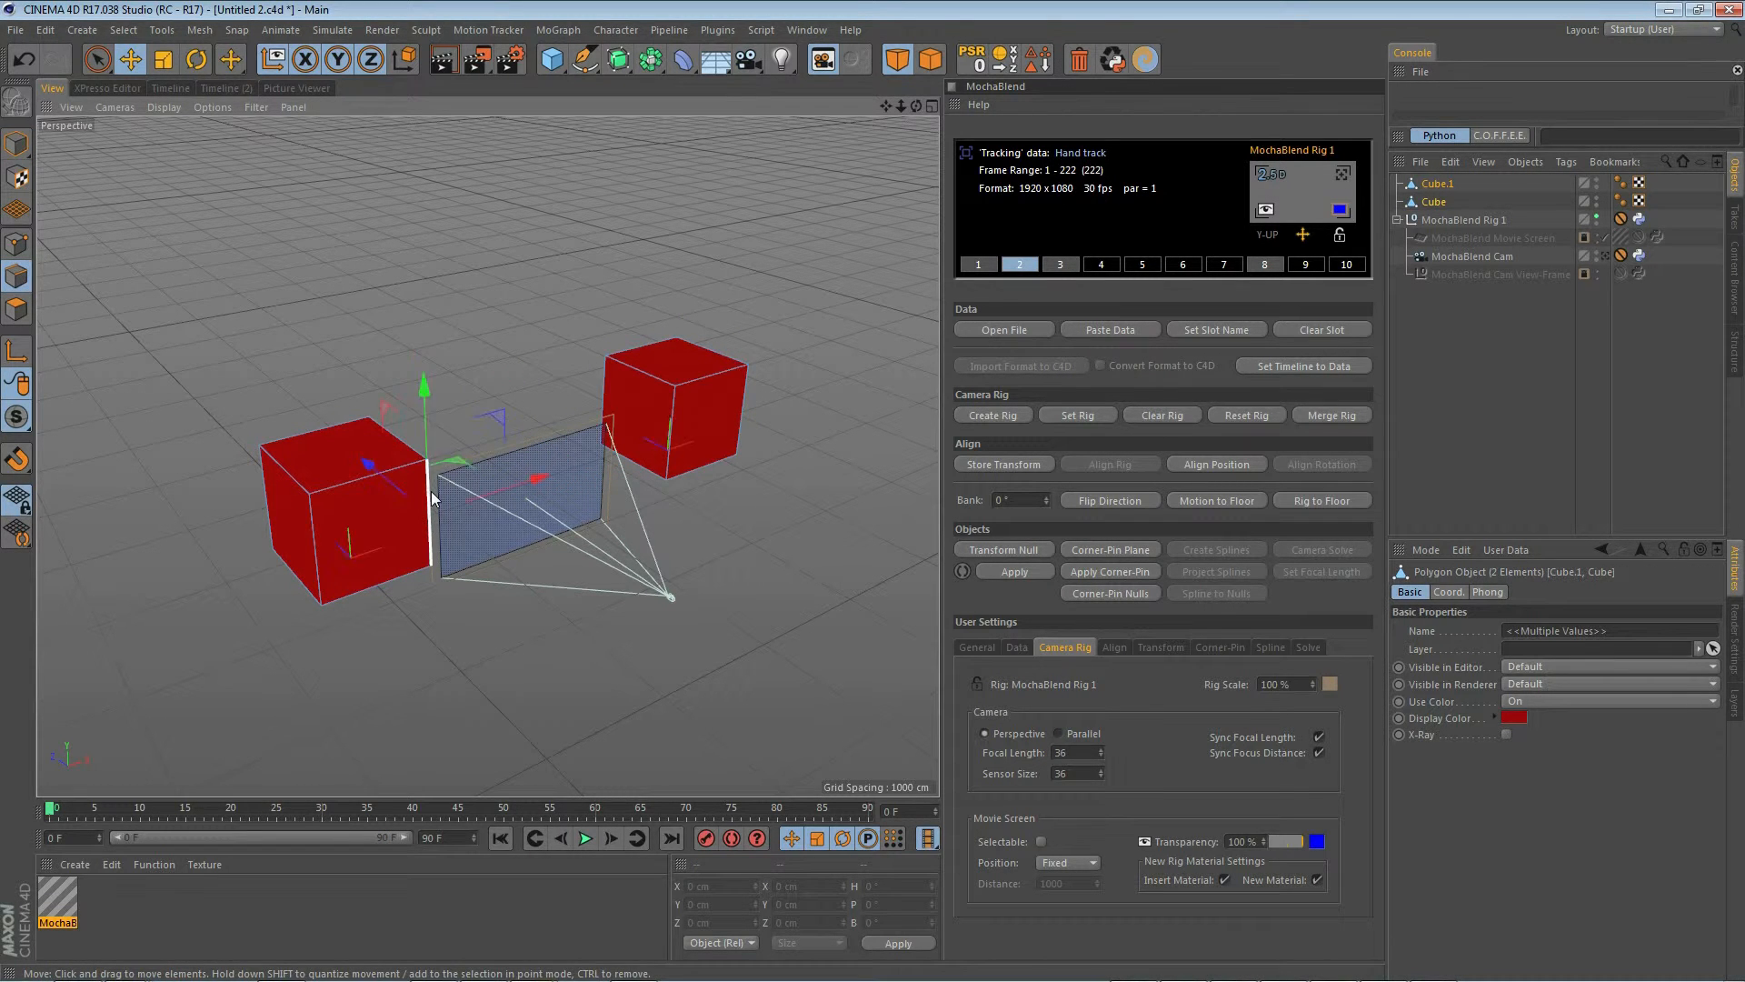
left_click(675, 414, "shift")
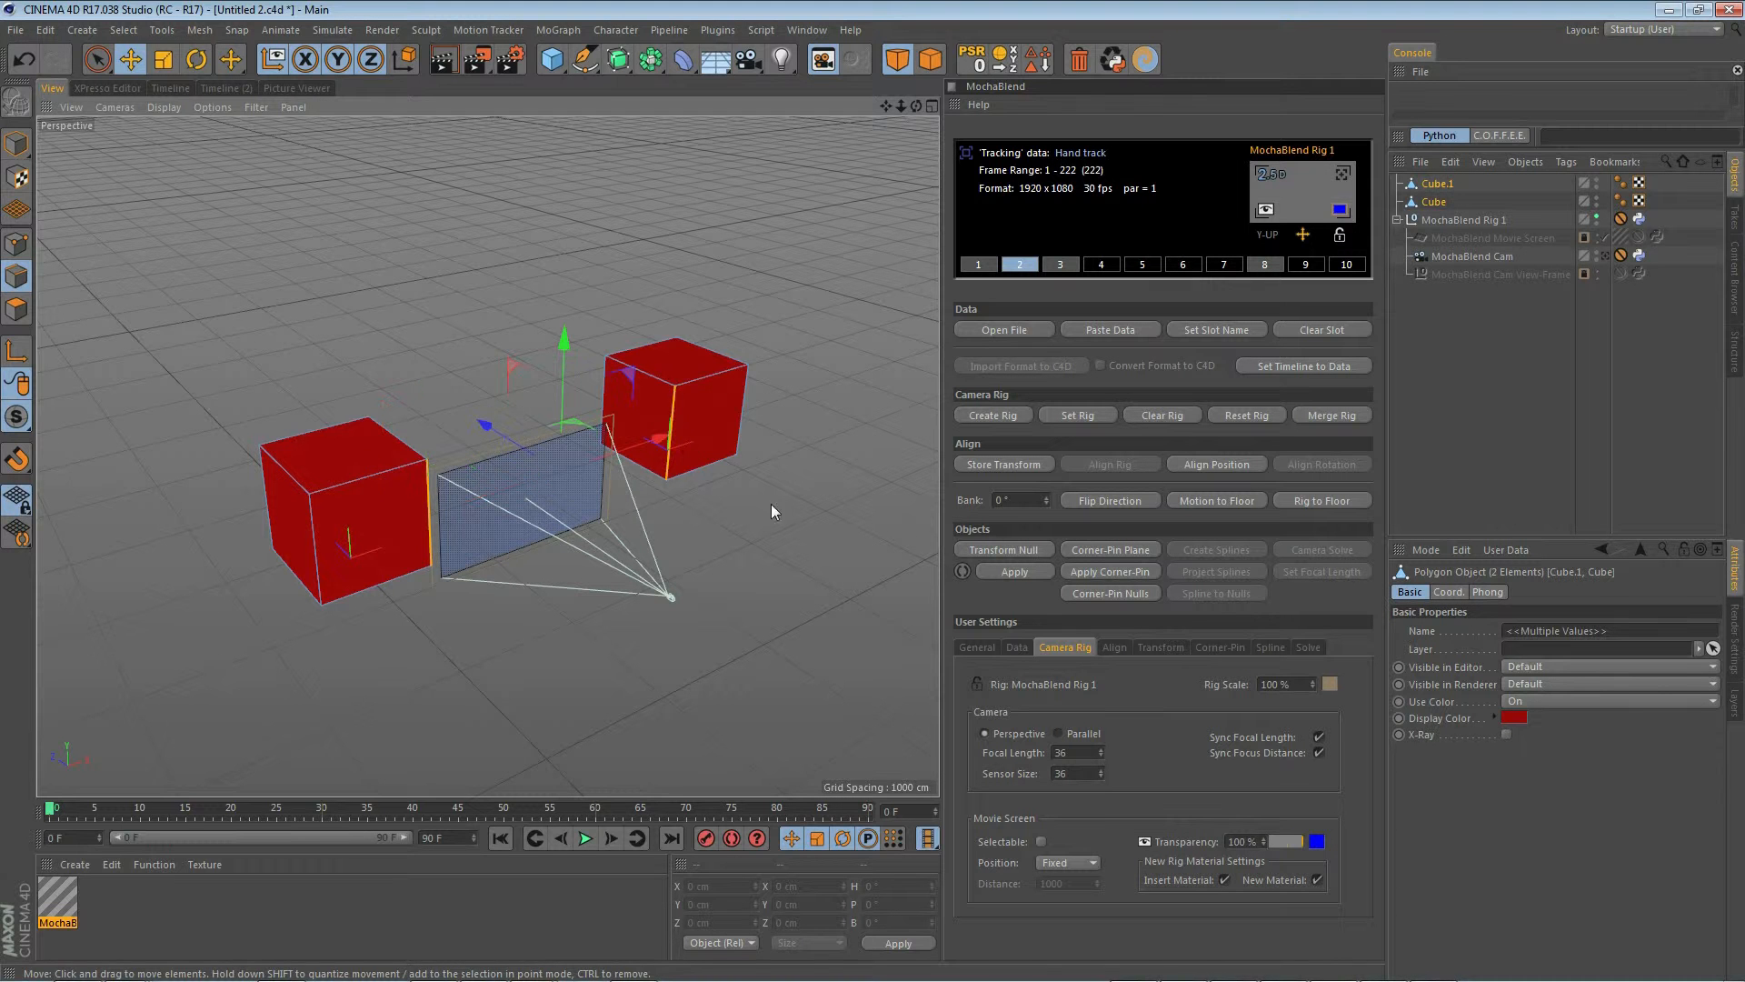
left_click(1007, 462)
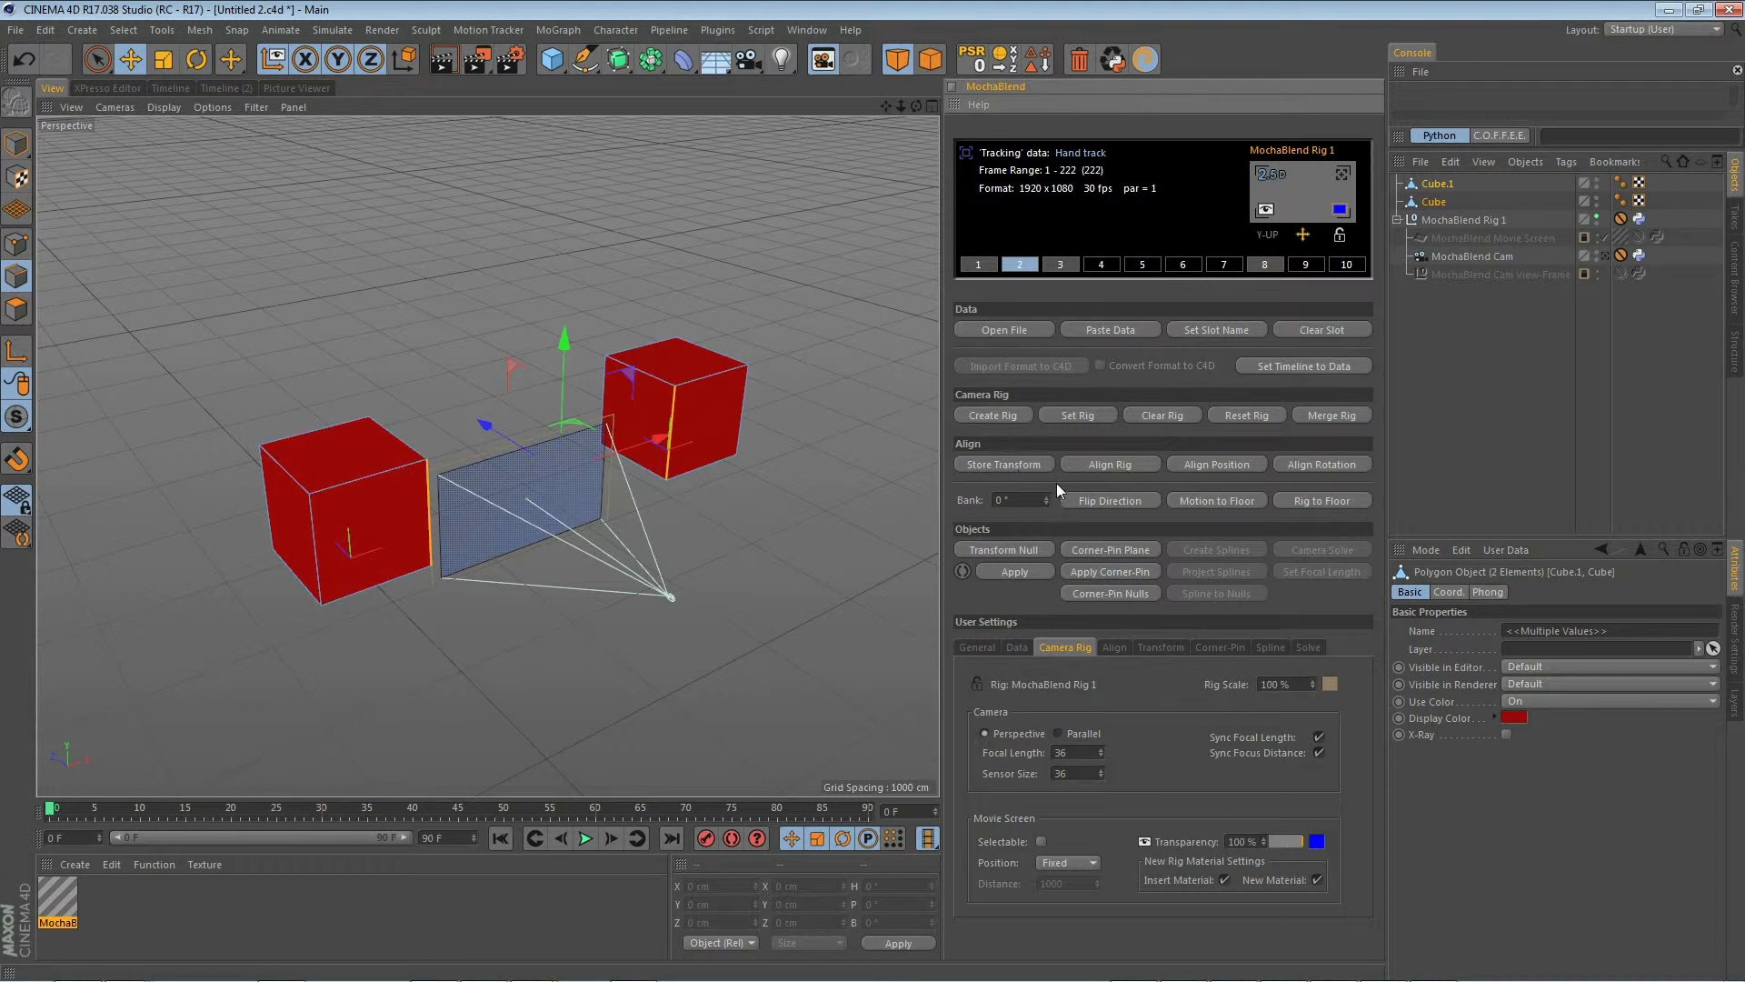
left_click(1127, 466)
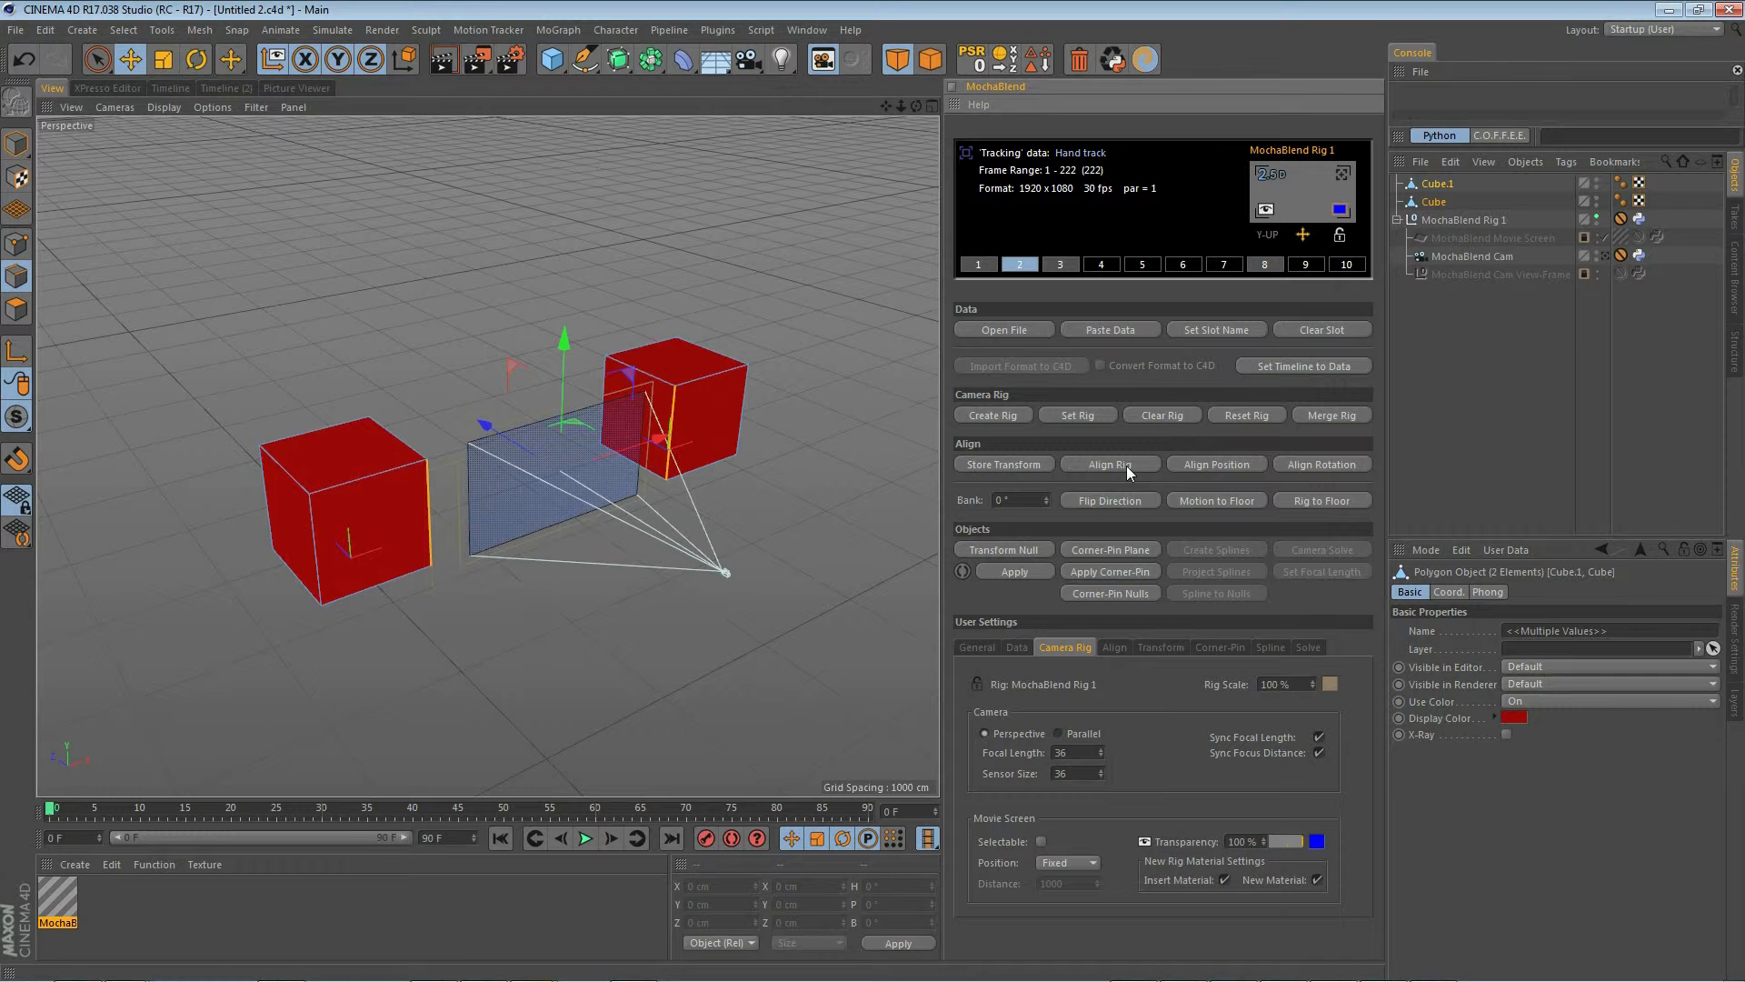
mouse_move(715, 595)
left_mouse_down("alt")
mouse_move(593, 568)
mouse_move(625, 479)
mouse_move(681, 484)
mouse_move(750, 507)
mouse_move(770, 544)
mouse_move(696, 569)
mouse_move(556, 569)
mouse_move(724, 570)
left_mouse_up("alt")
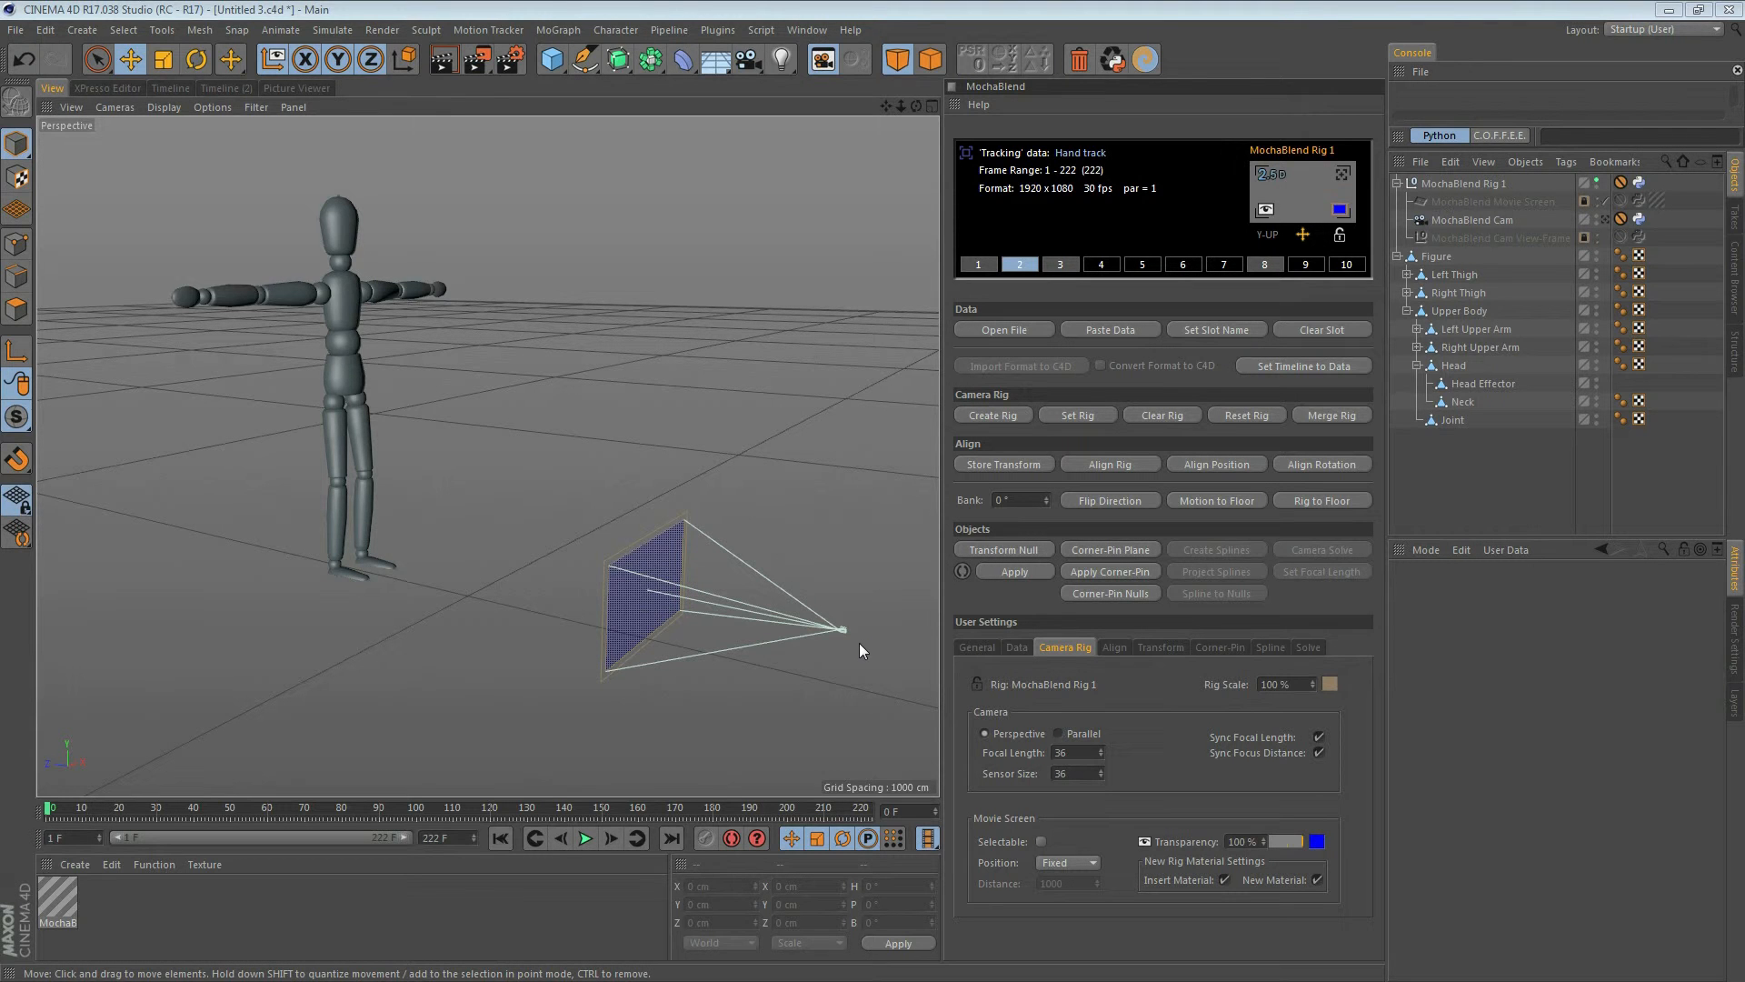
- Select a polygon on the upper side of the figure's head, store its transform, and align the rig to it
left_click(344, 223)
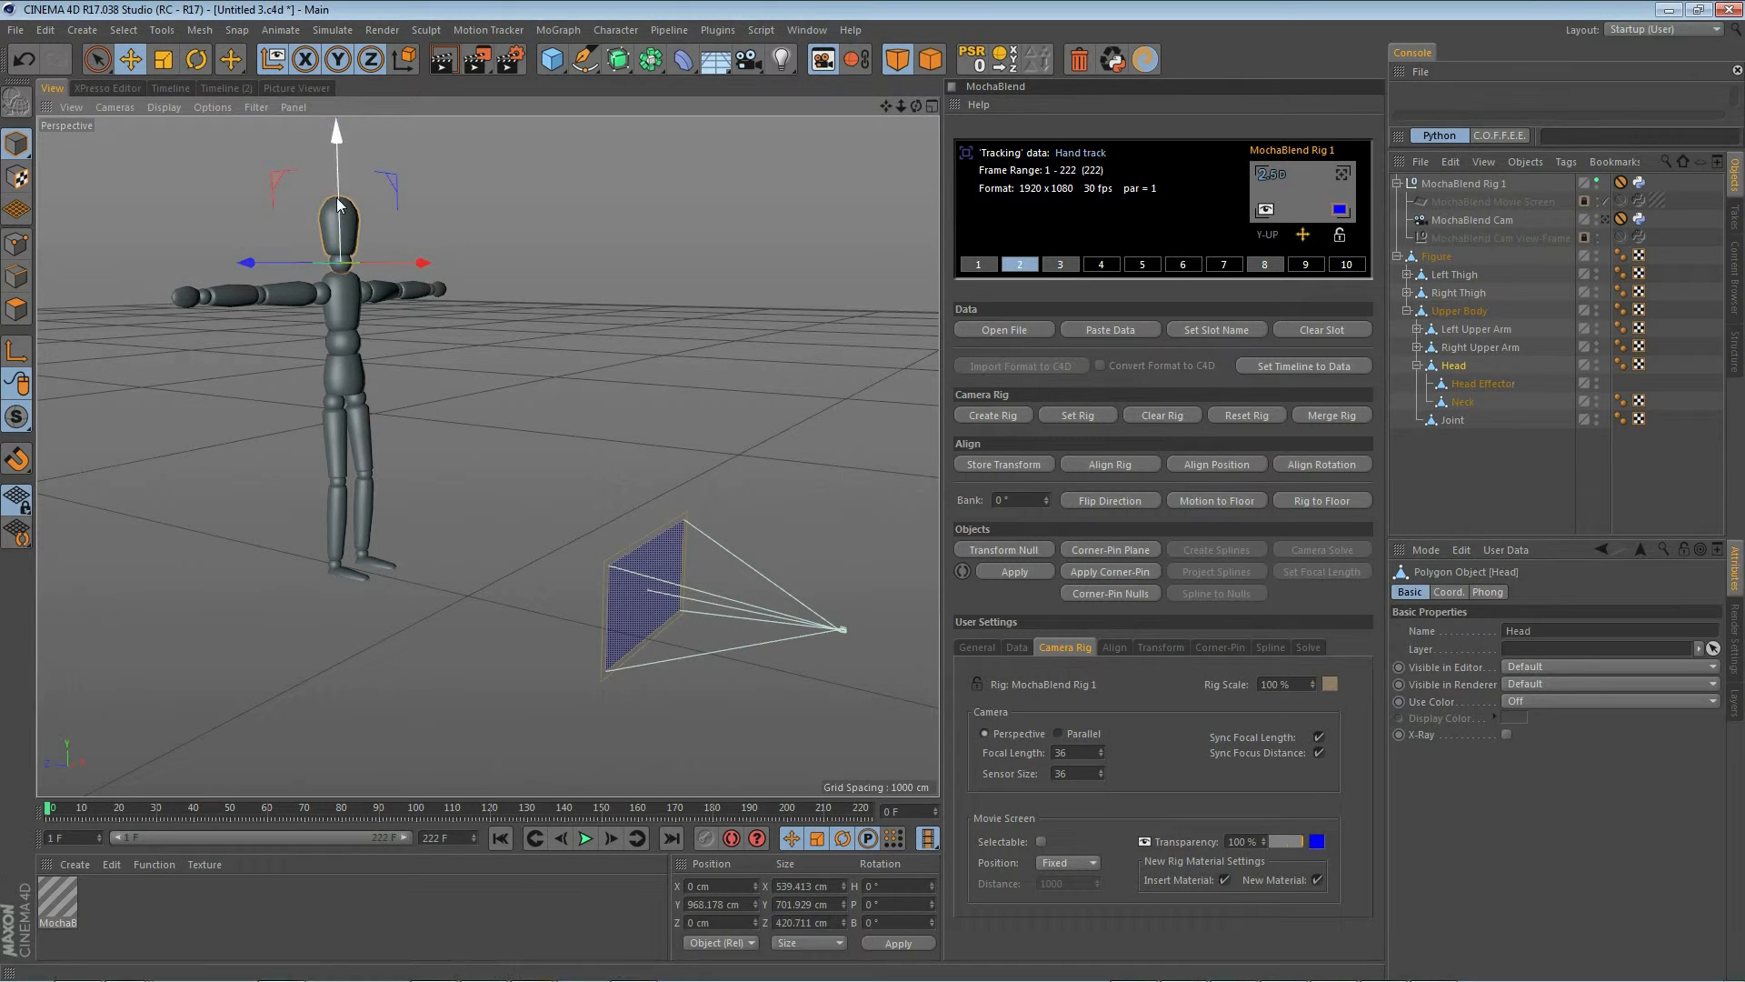
scroll(338, 204, "up", 8)
left_click(16, 309)
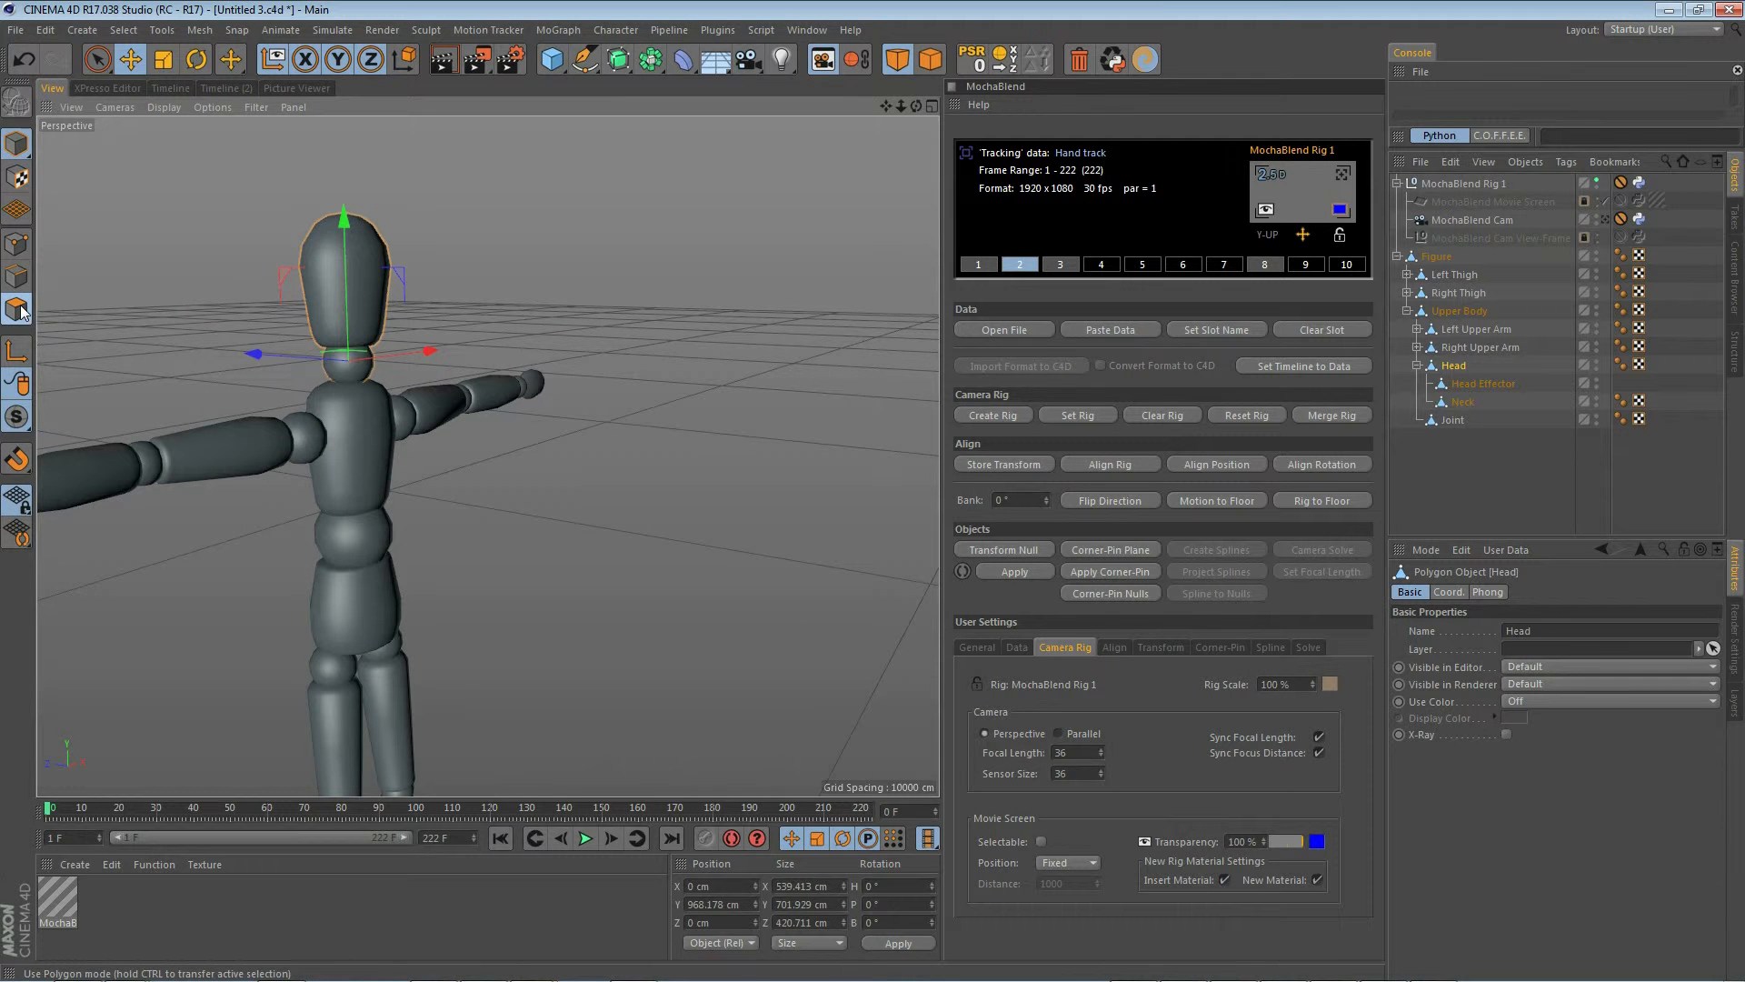
left_click(376, 254)
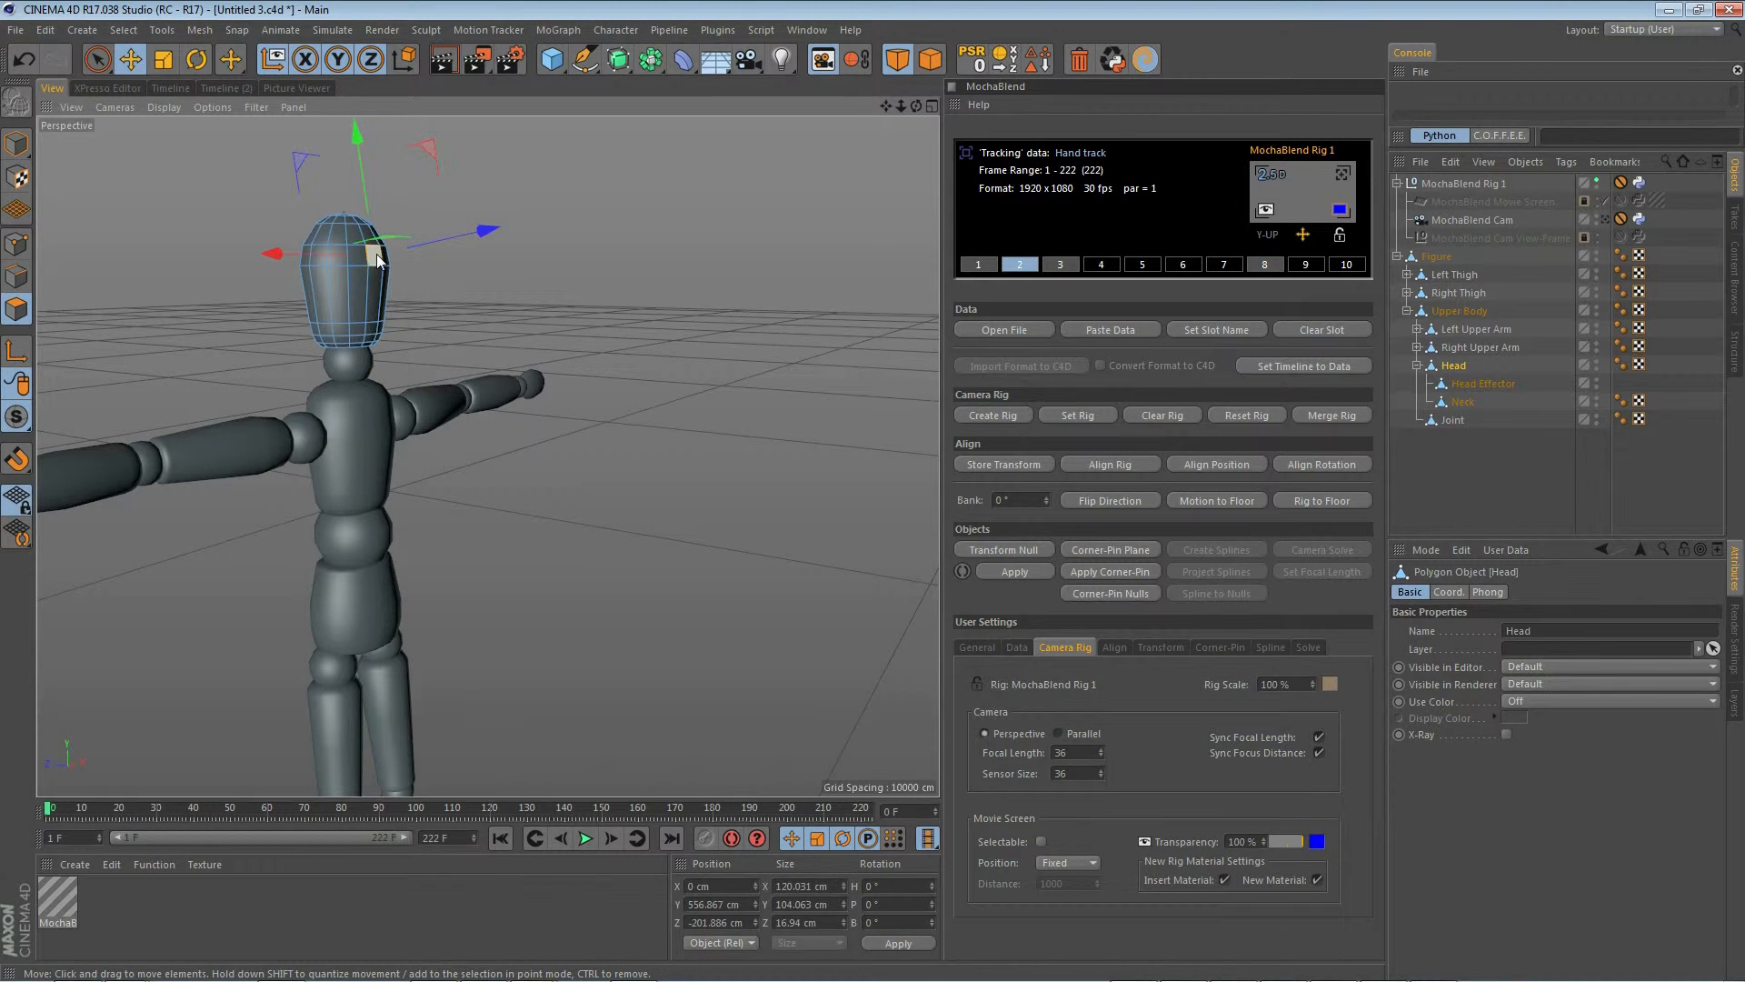
left_click(1016, 461)
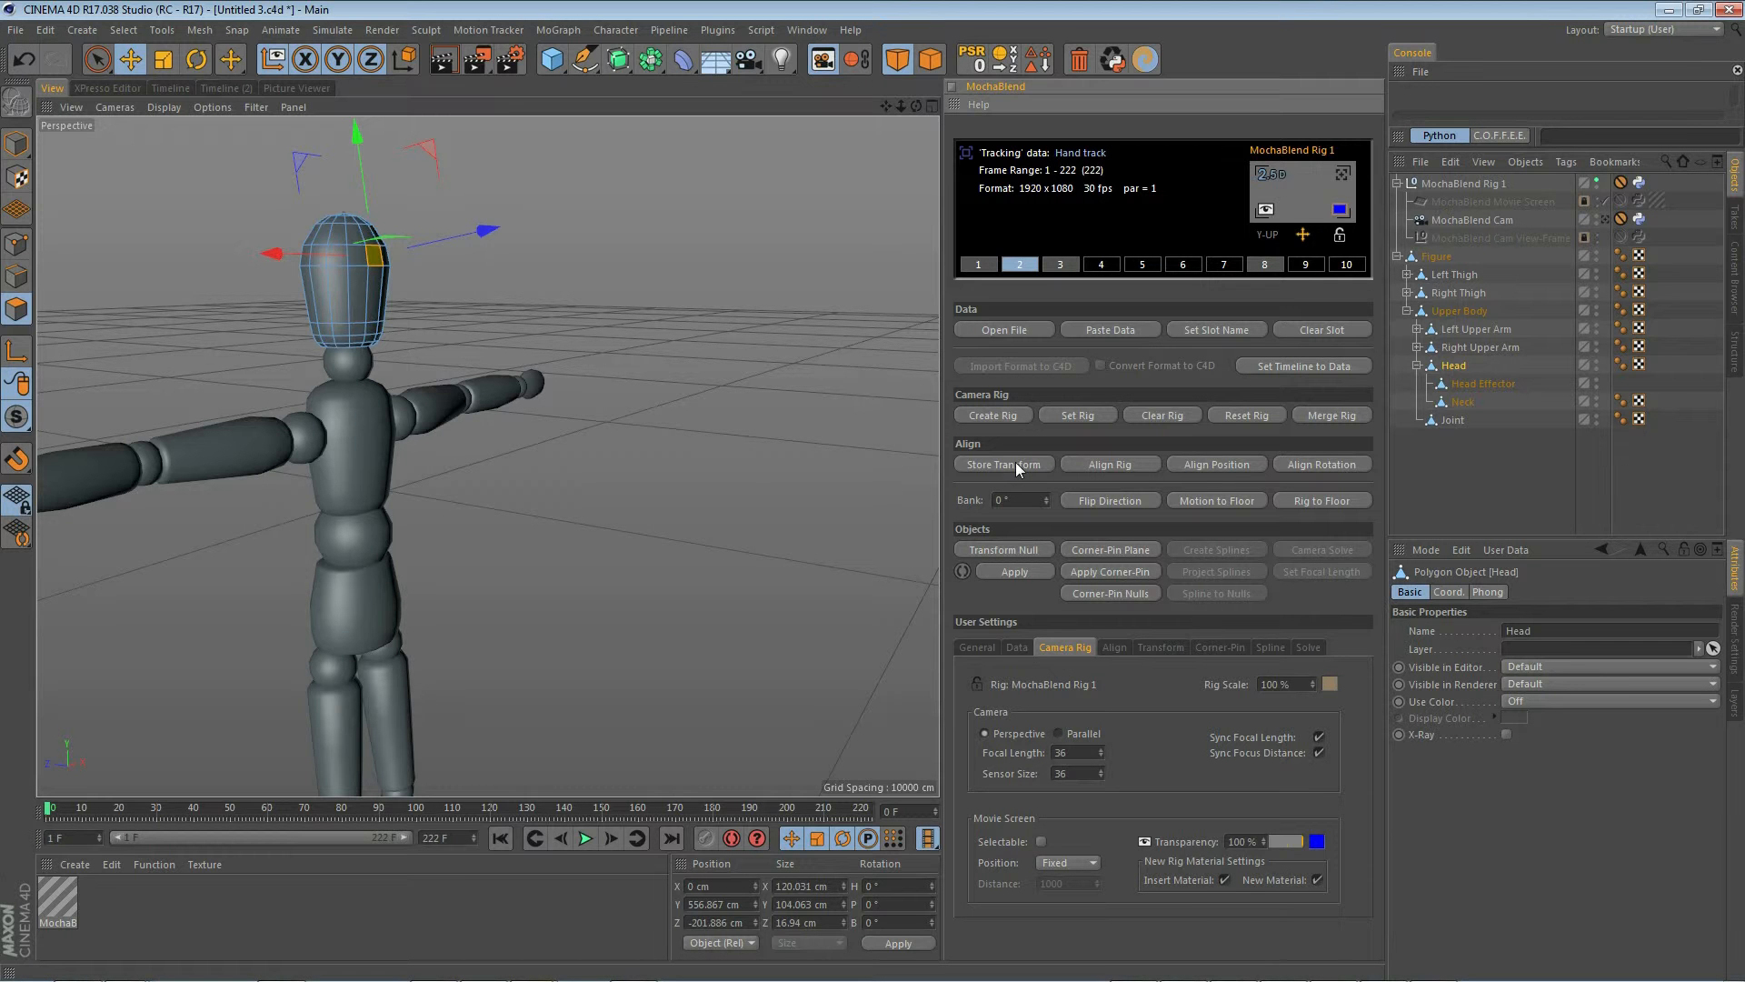
left_click(1123, 466)
scroll(478, 552, "down", 3)
left_click_drag(424, 340, 383, 463, "alt")
scroll(411, 447, "up", 3)
scroll(168, 378, "down", 3)
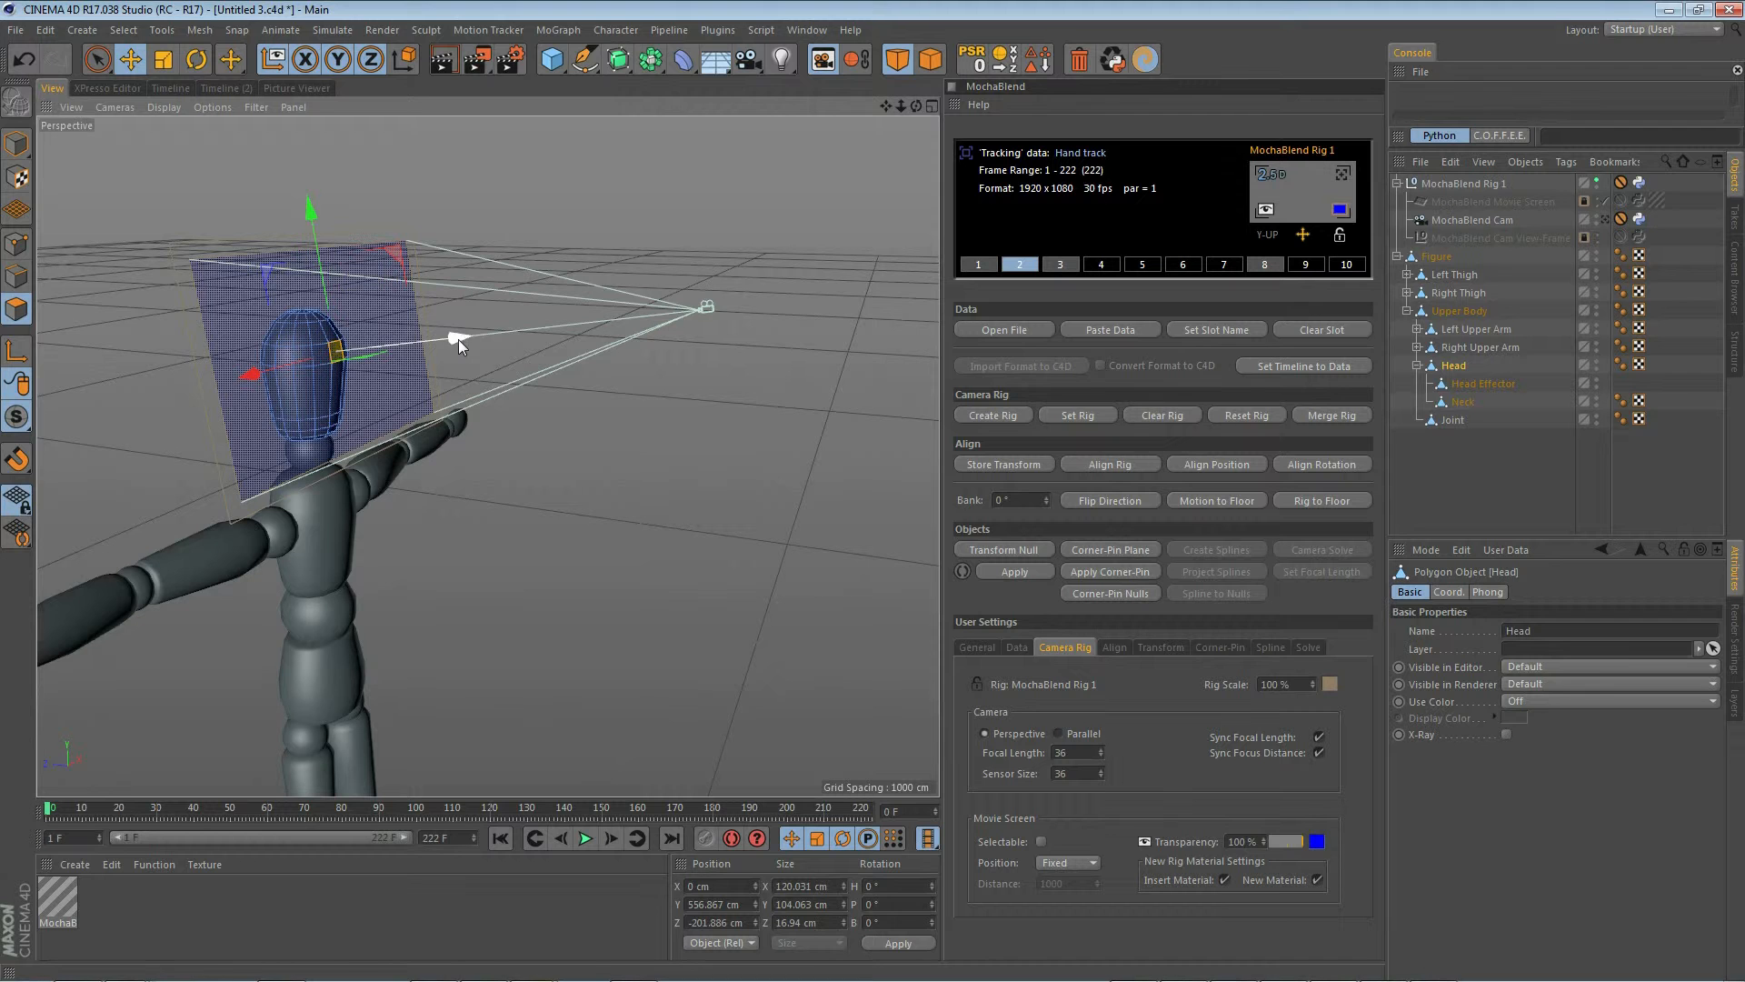
- Select MochaBlend Rig 1 in object mode and move it along its Z axis away from the head to about Y 4707, Z 207 cm
left_click(27, 153)
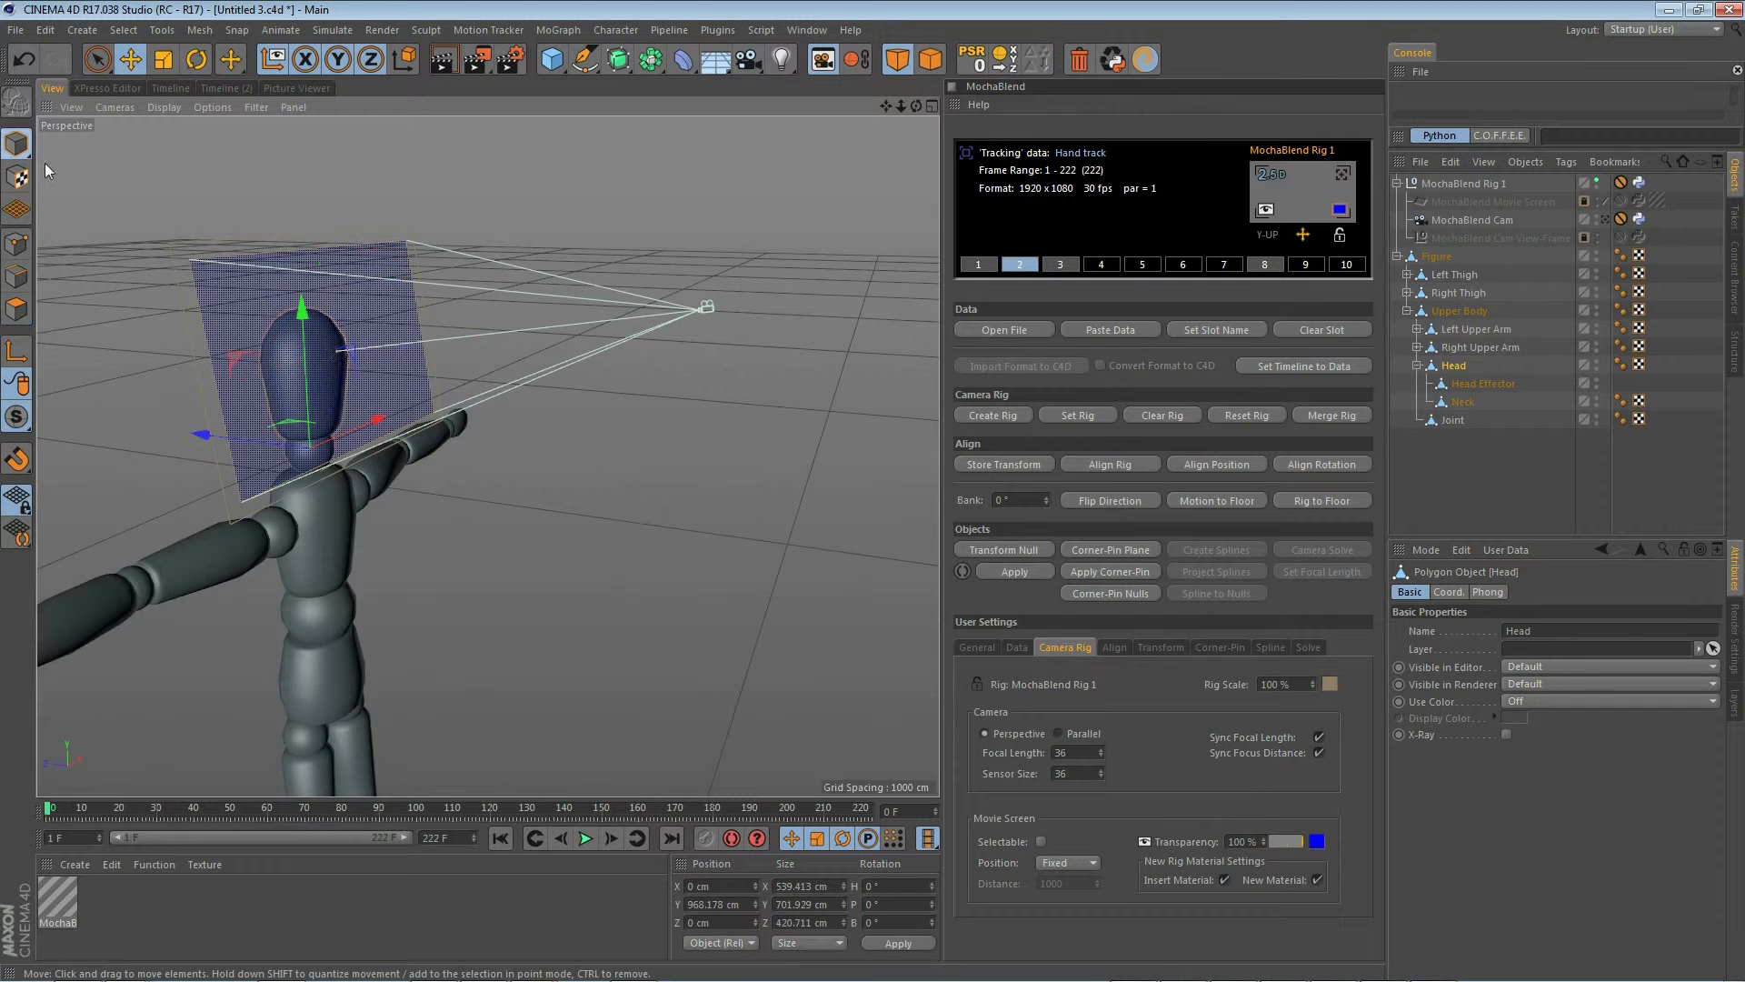
left_click(211, 240)
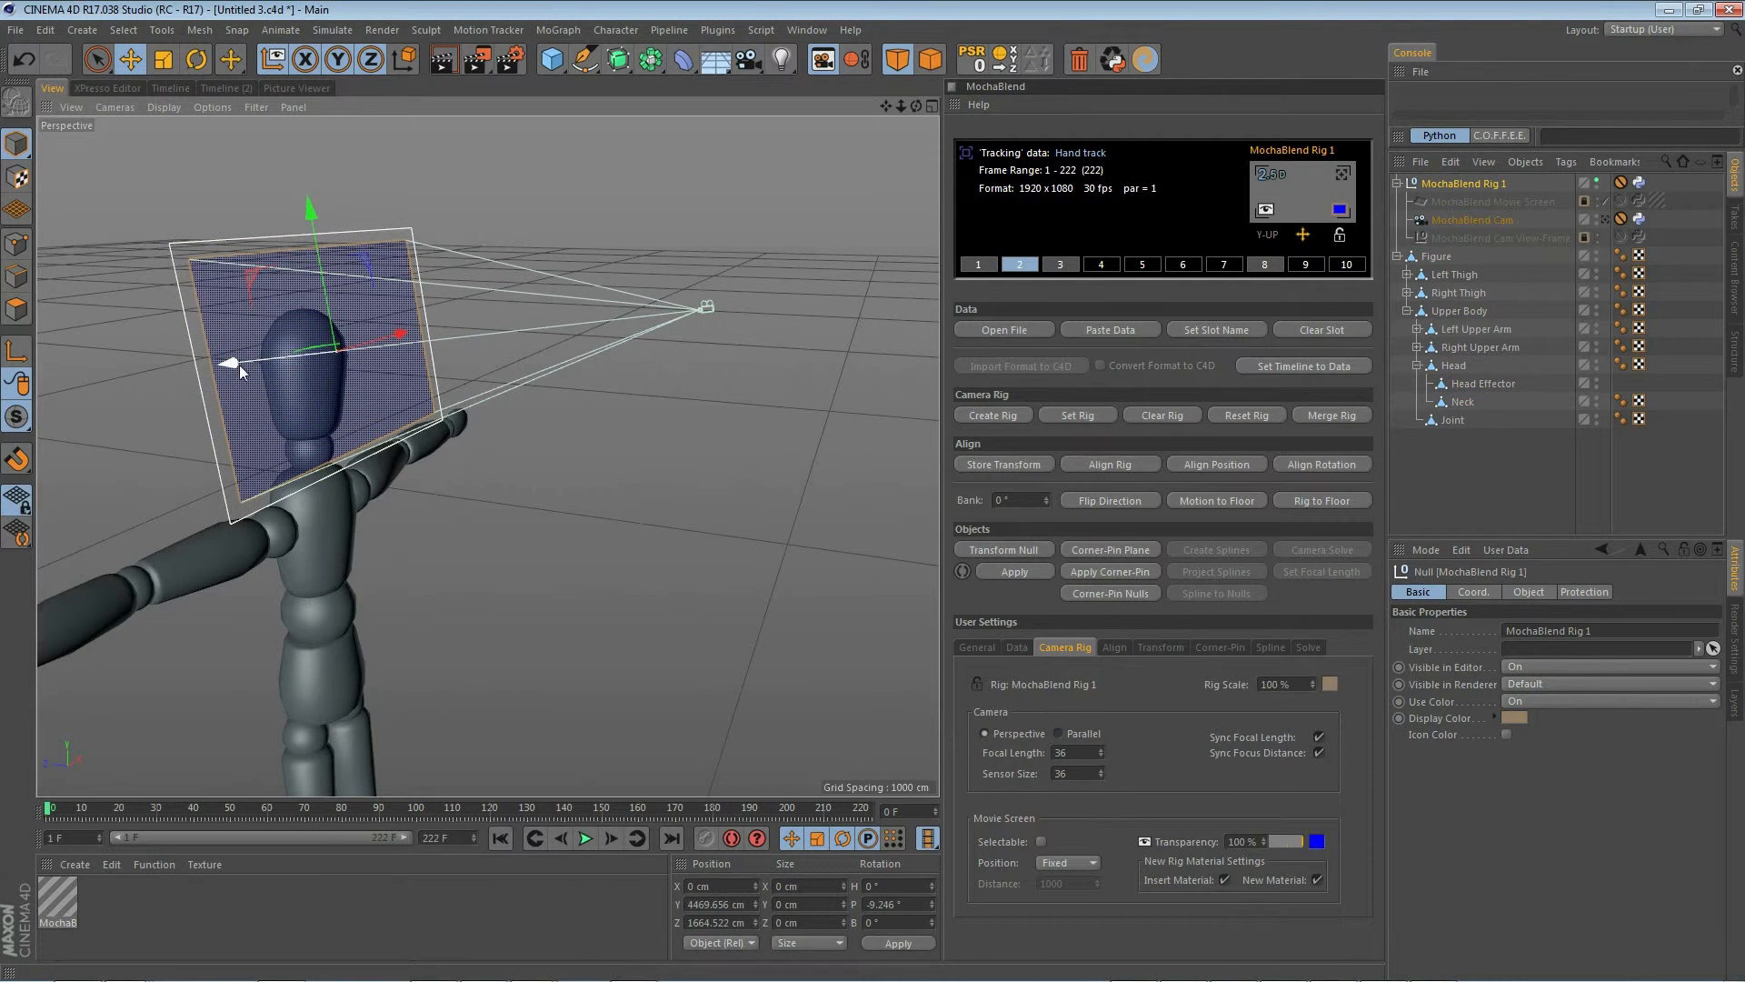
left_click_drag(237, 362, 496, 366)
right_click_drag(294, 374, 231, 414, "alt")
left_click_drag(430, 524, 474, 555, "alt")
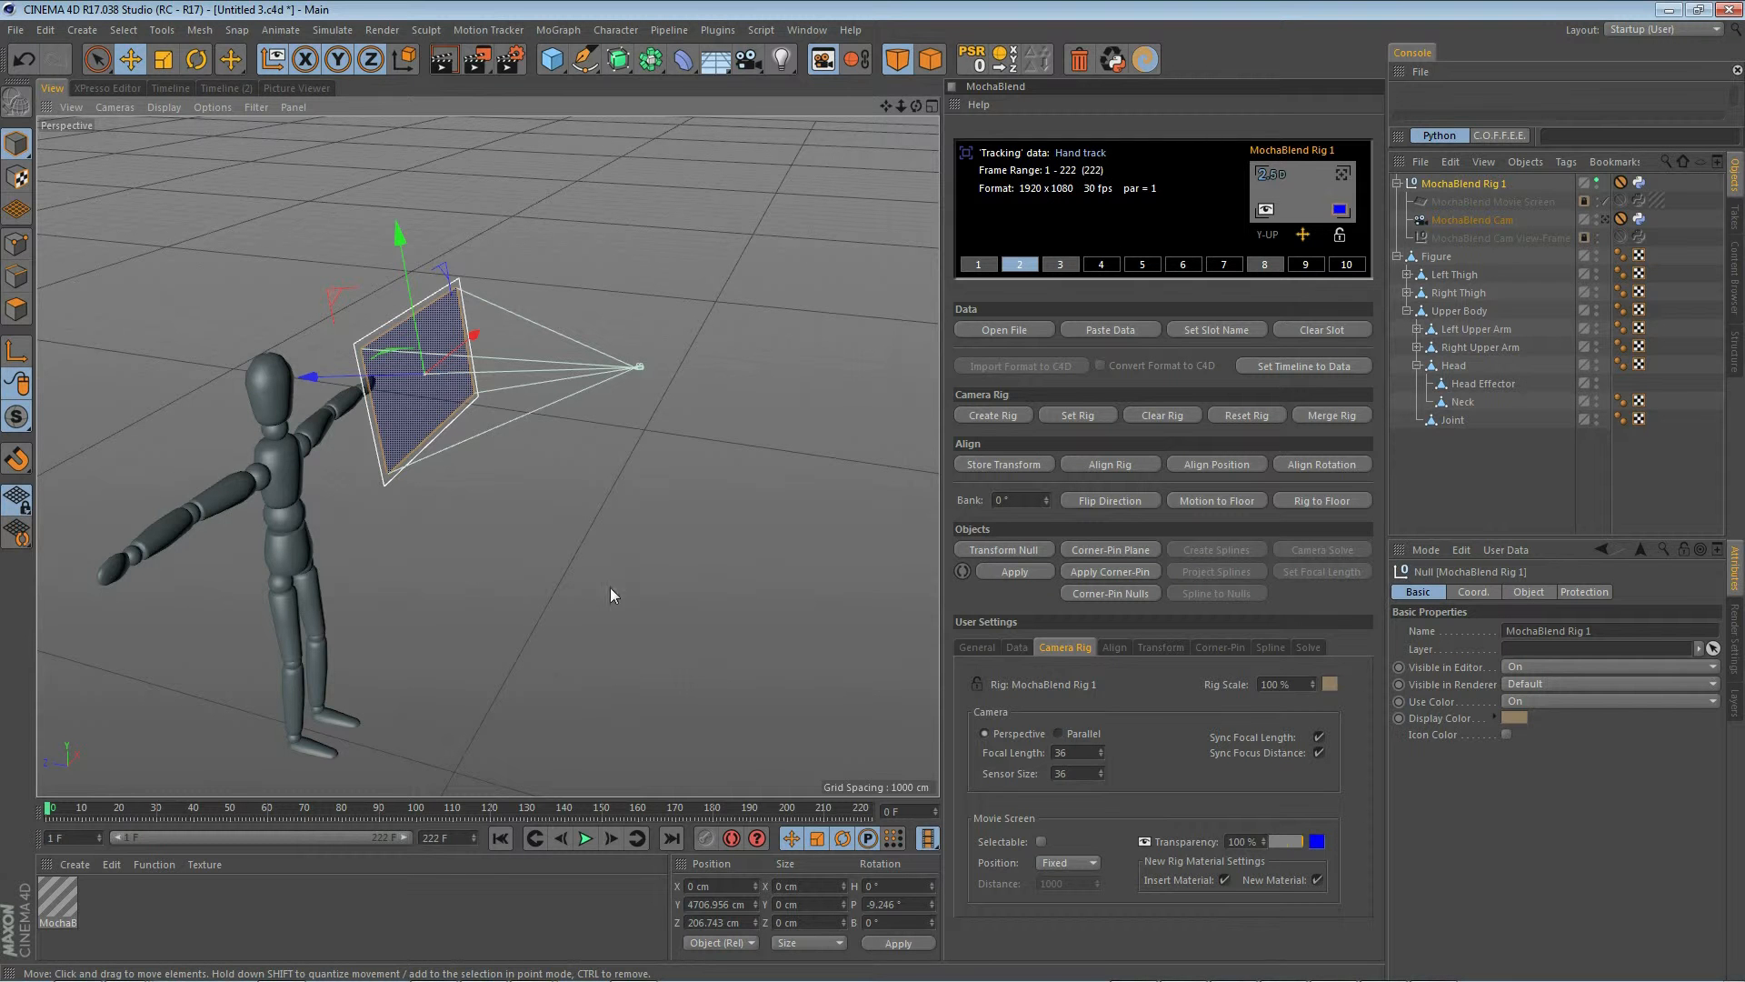
- Create a transform null from the Hand track data and, at frame 1, align the rig so the null meets the stored head polygon
left_click(1005, 548)
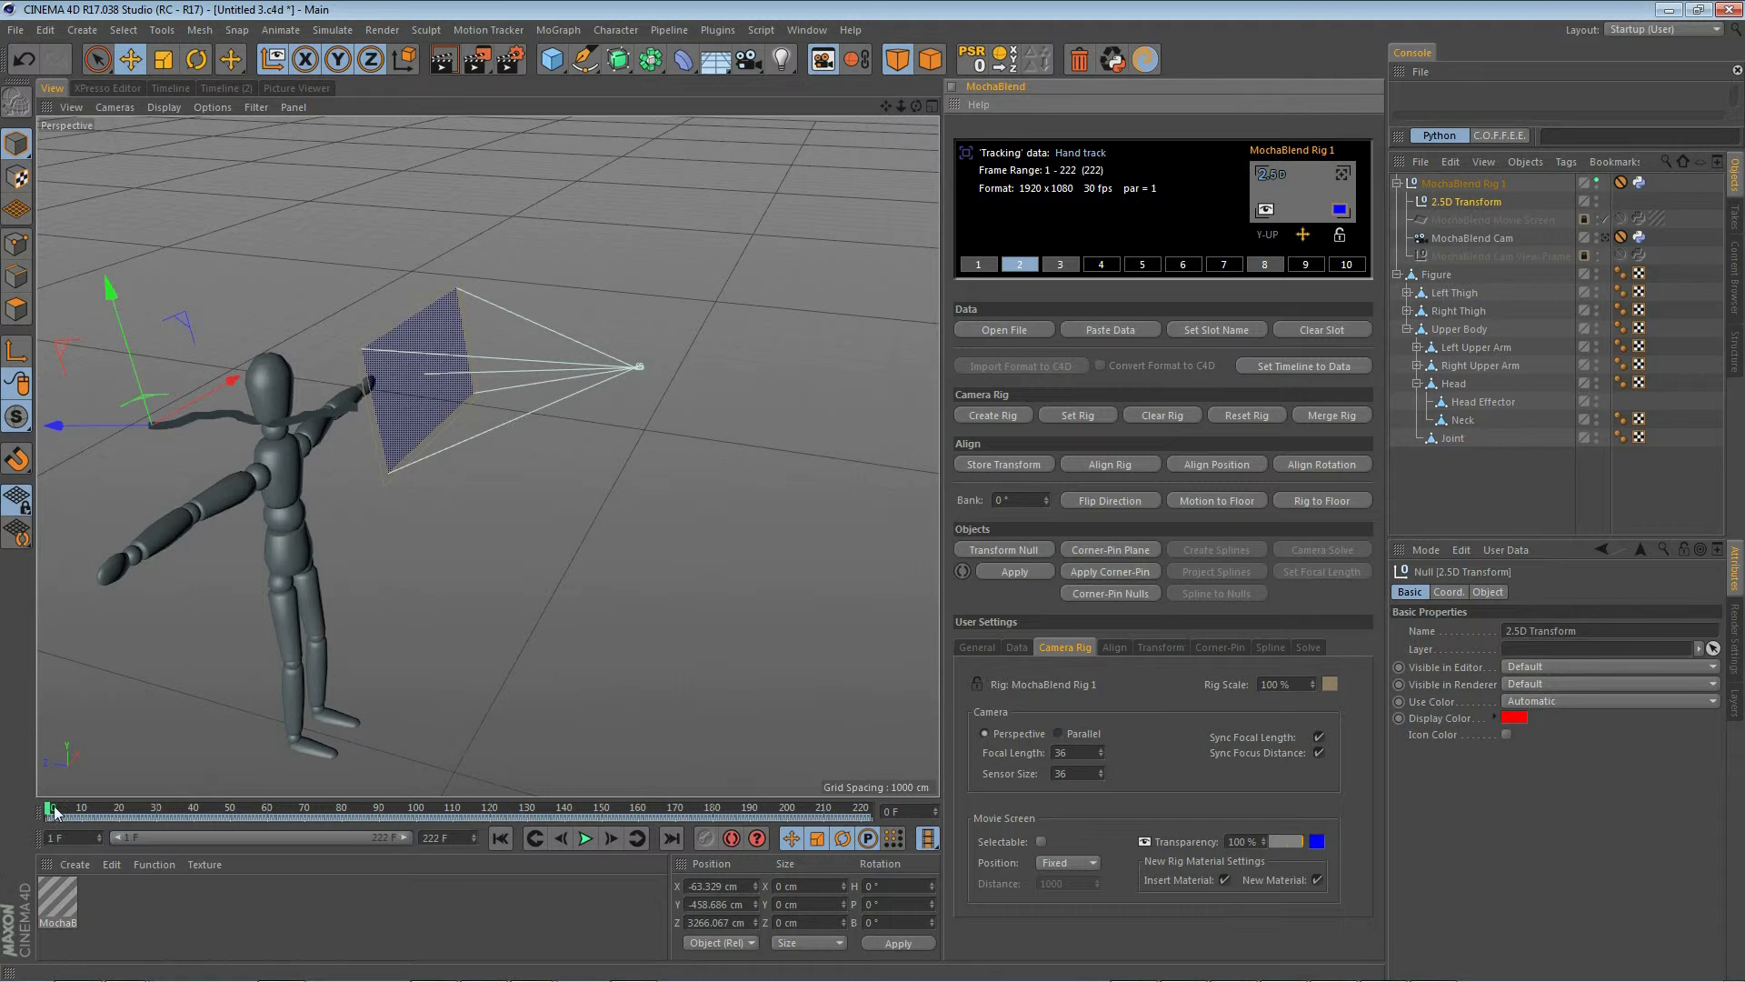
mouse_move(52, 810)
left_mouse_down()
mouse_move(326, 809)
mouse_move(33, 829)
left_mouse_up()
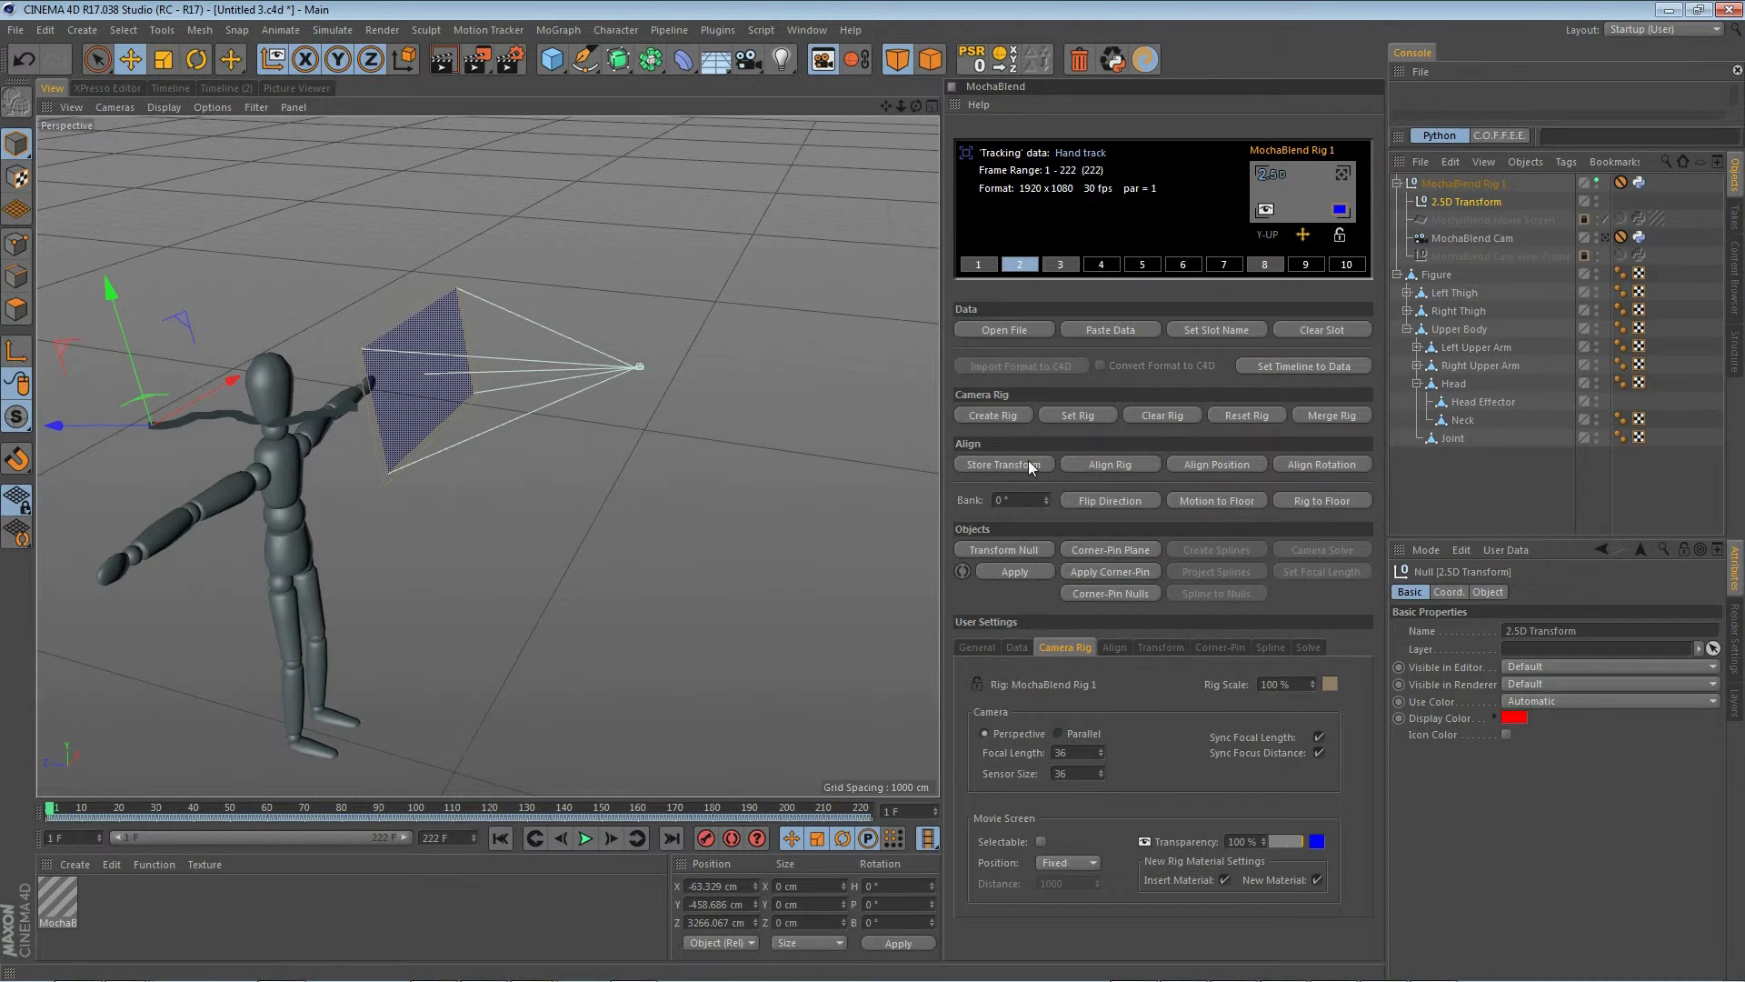
left_click(1109, 462)
scroll(277, 387, "up", 5)
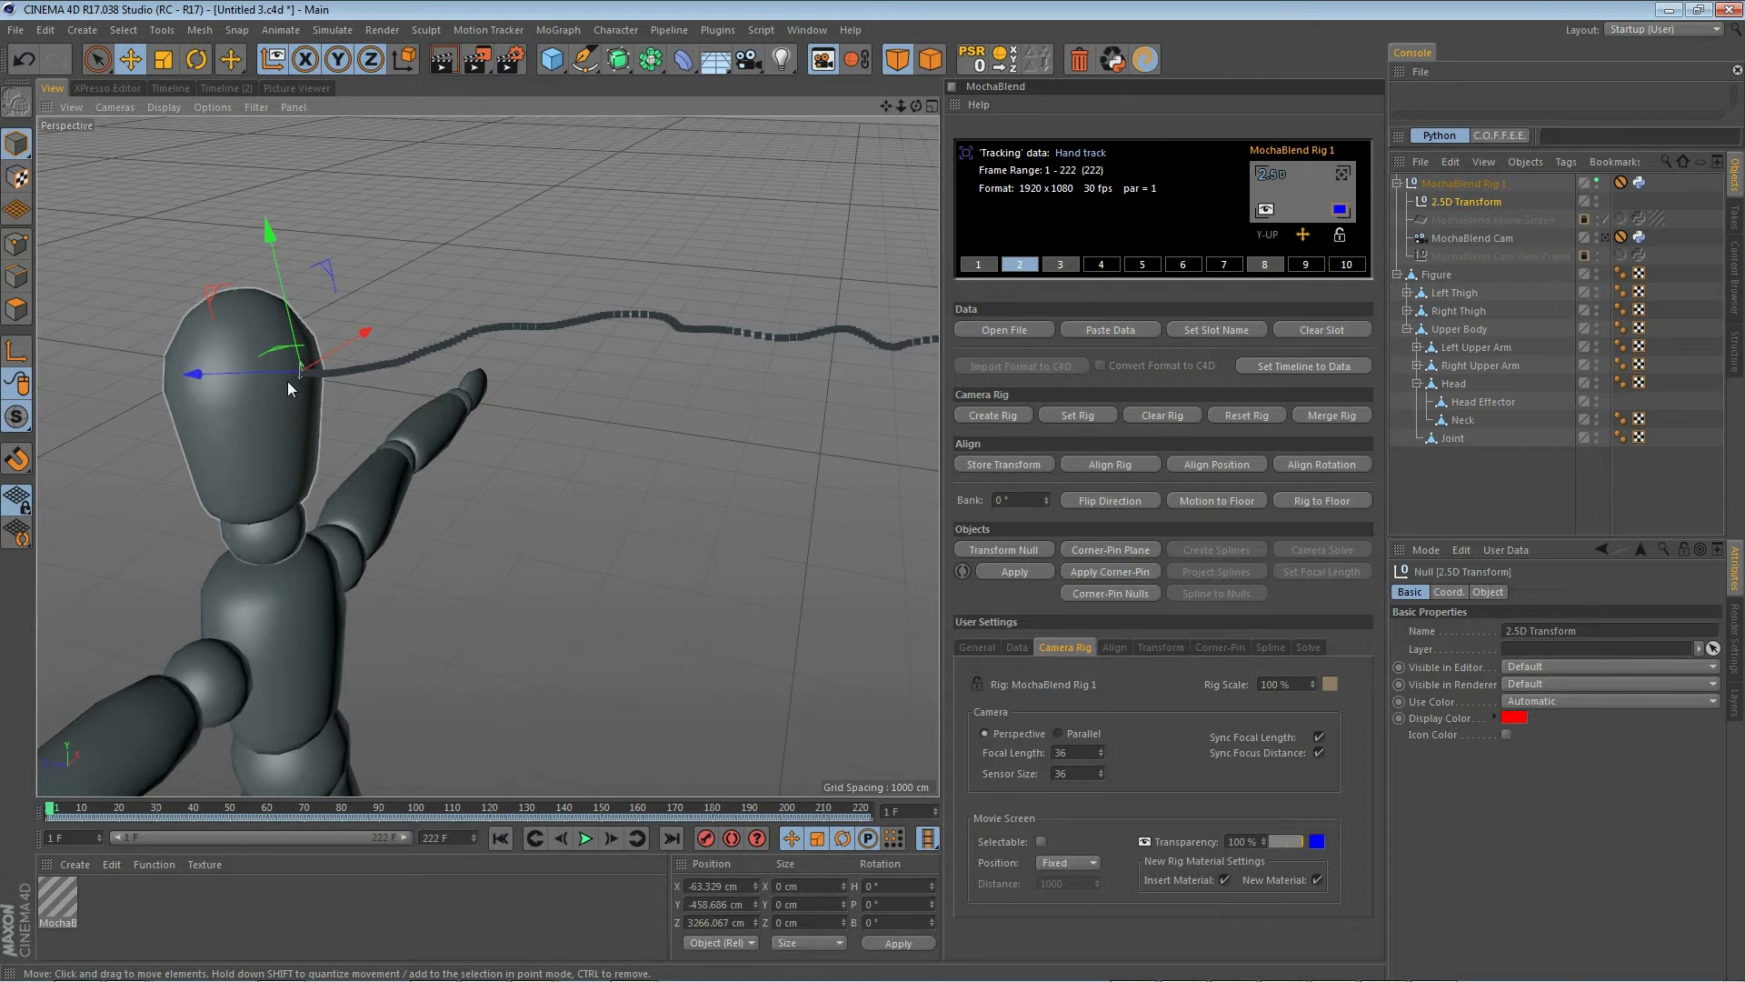
scroll(293, 380, "up", 5)
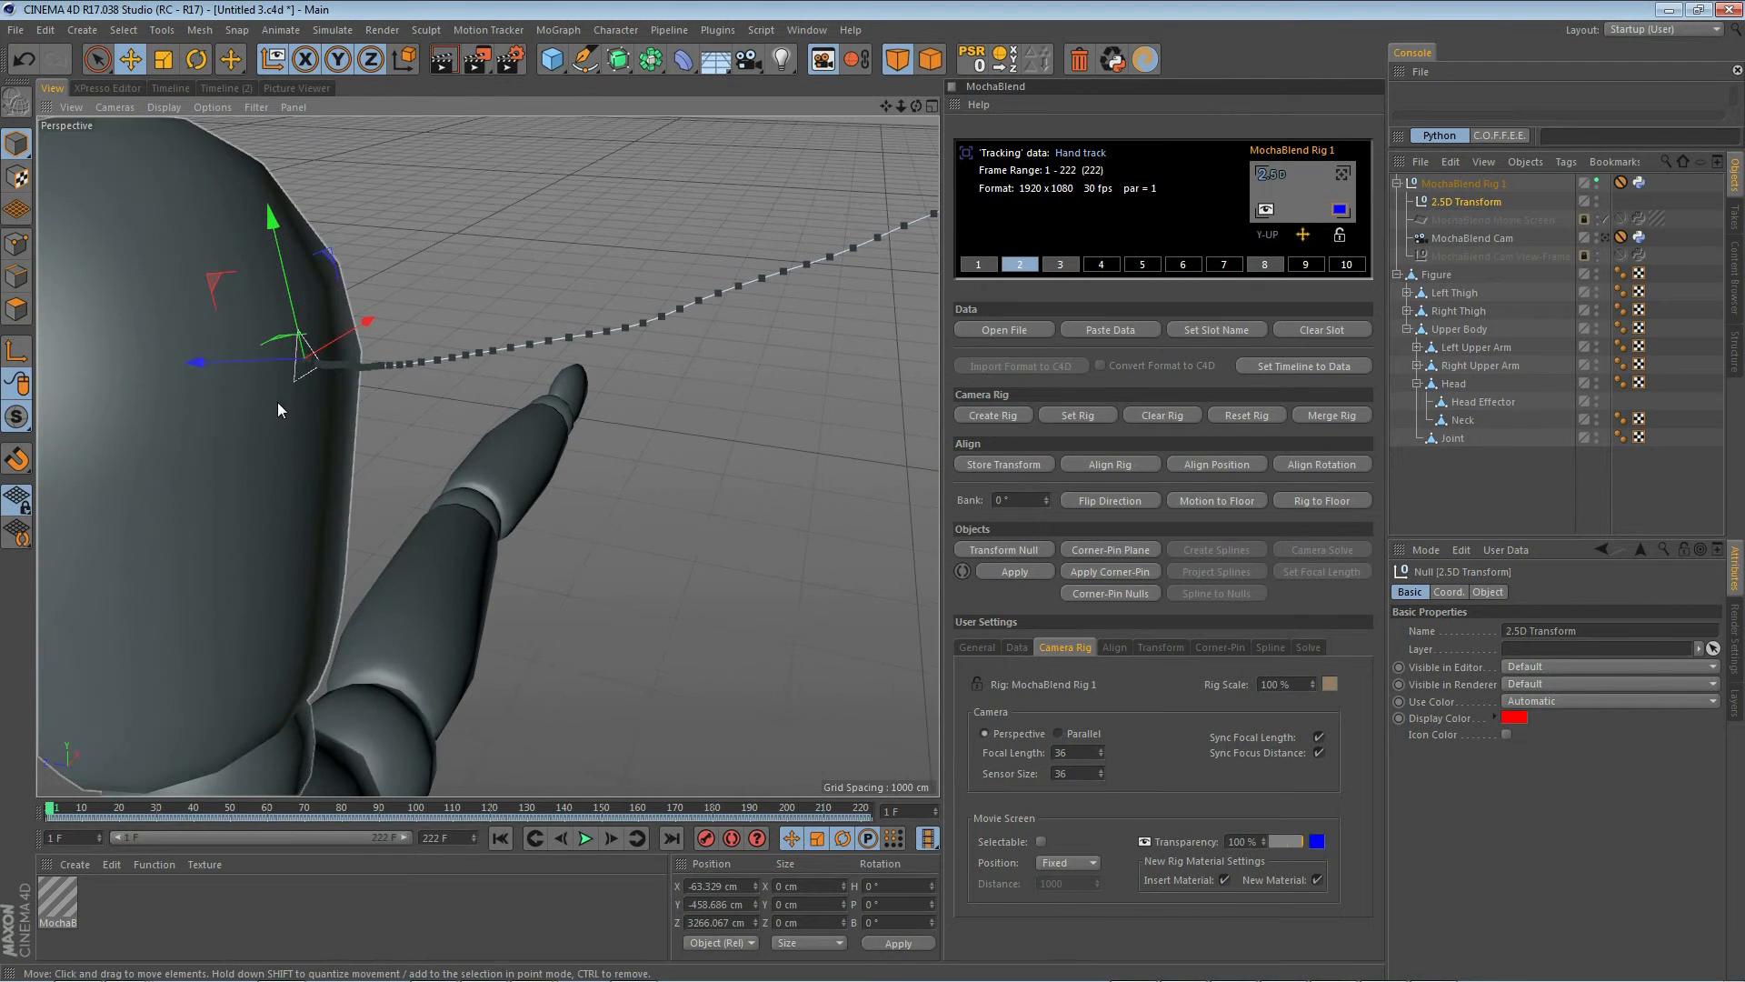
mouse_move(287, 385)
left_mouse_down("alt")
mouse_move(336, 368)
mouse_move(275, 394)
left_mouse_up("alt")
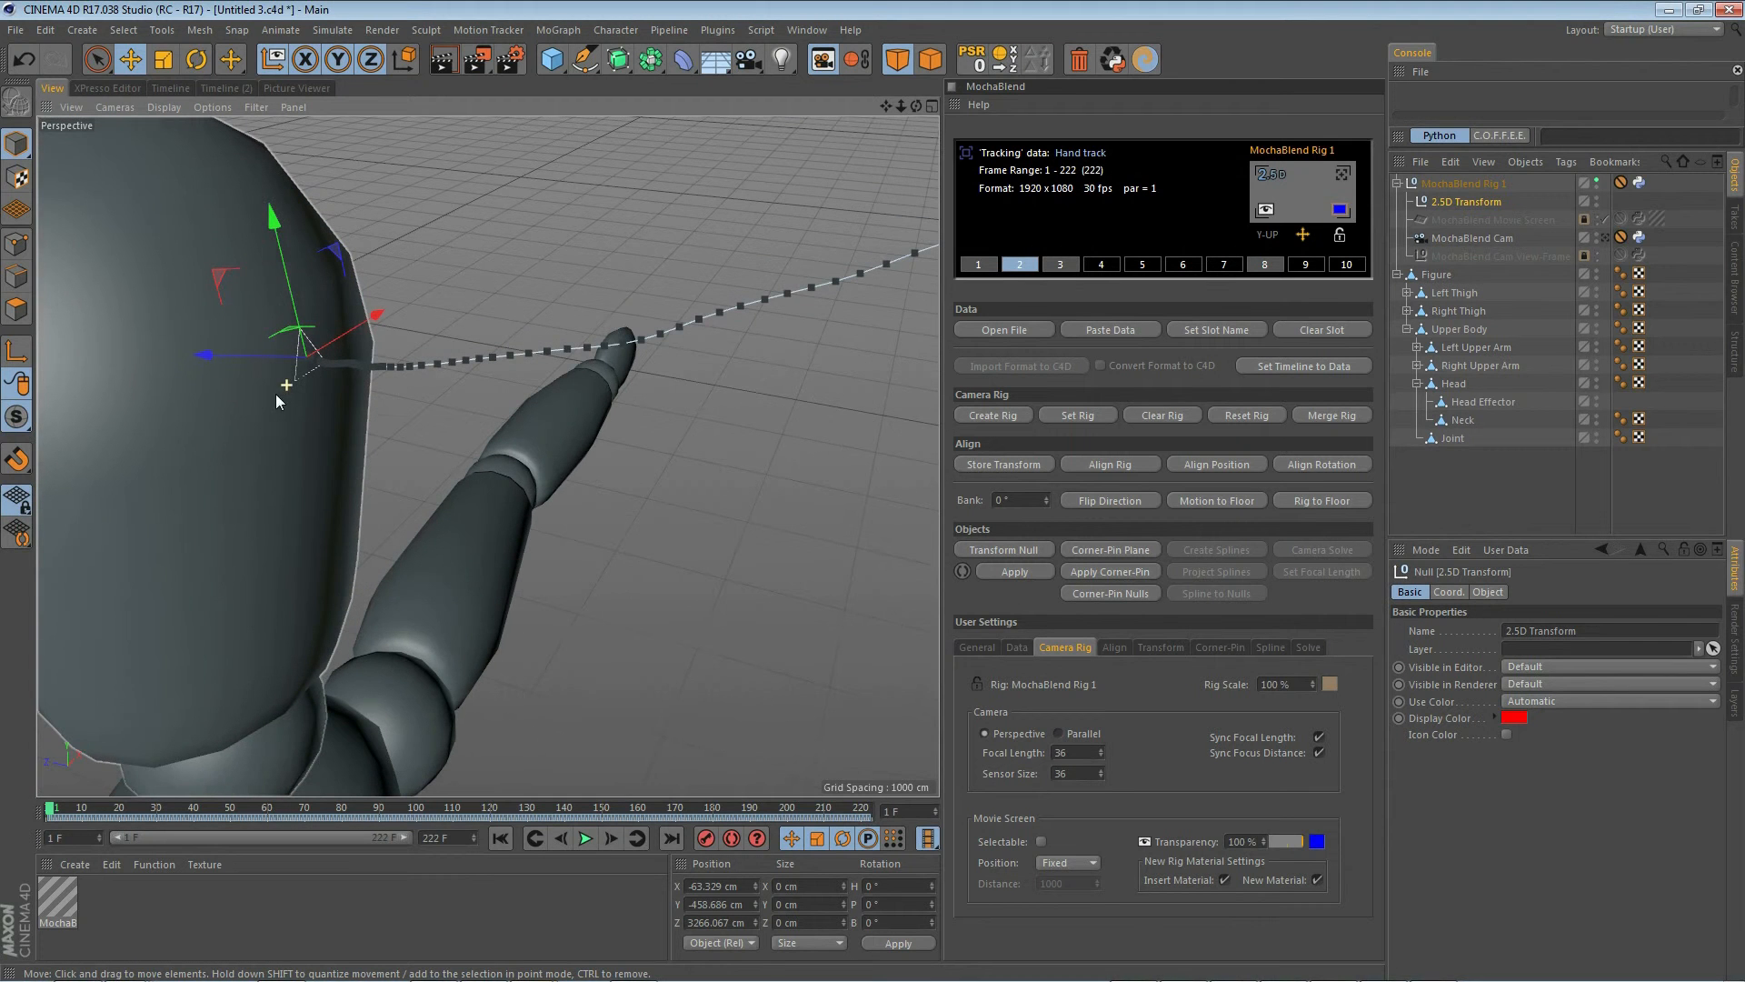
- Add the head to the selection and examine in polygon mode how the transform null sits on the stored polygon
left_click(273, 479, "shift")
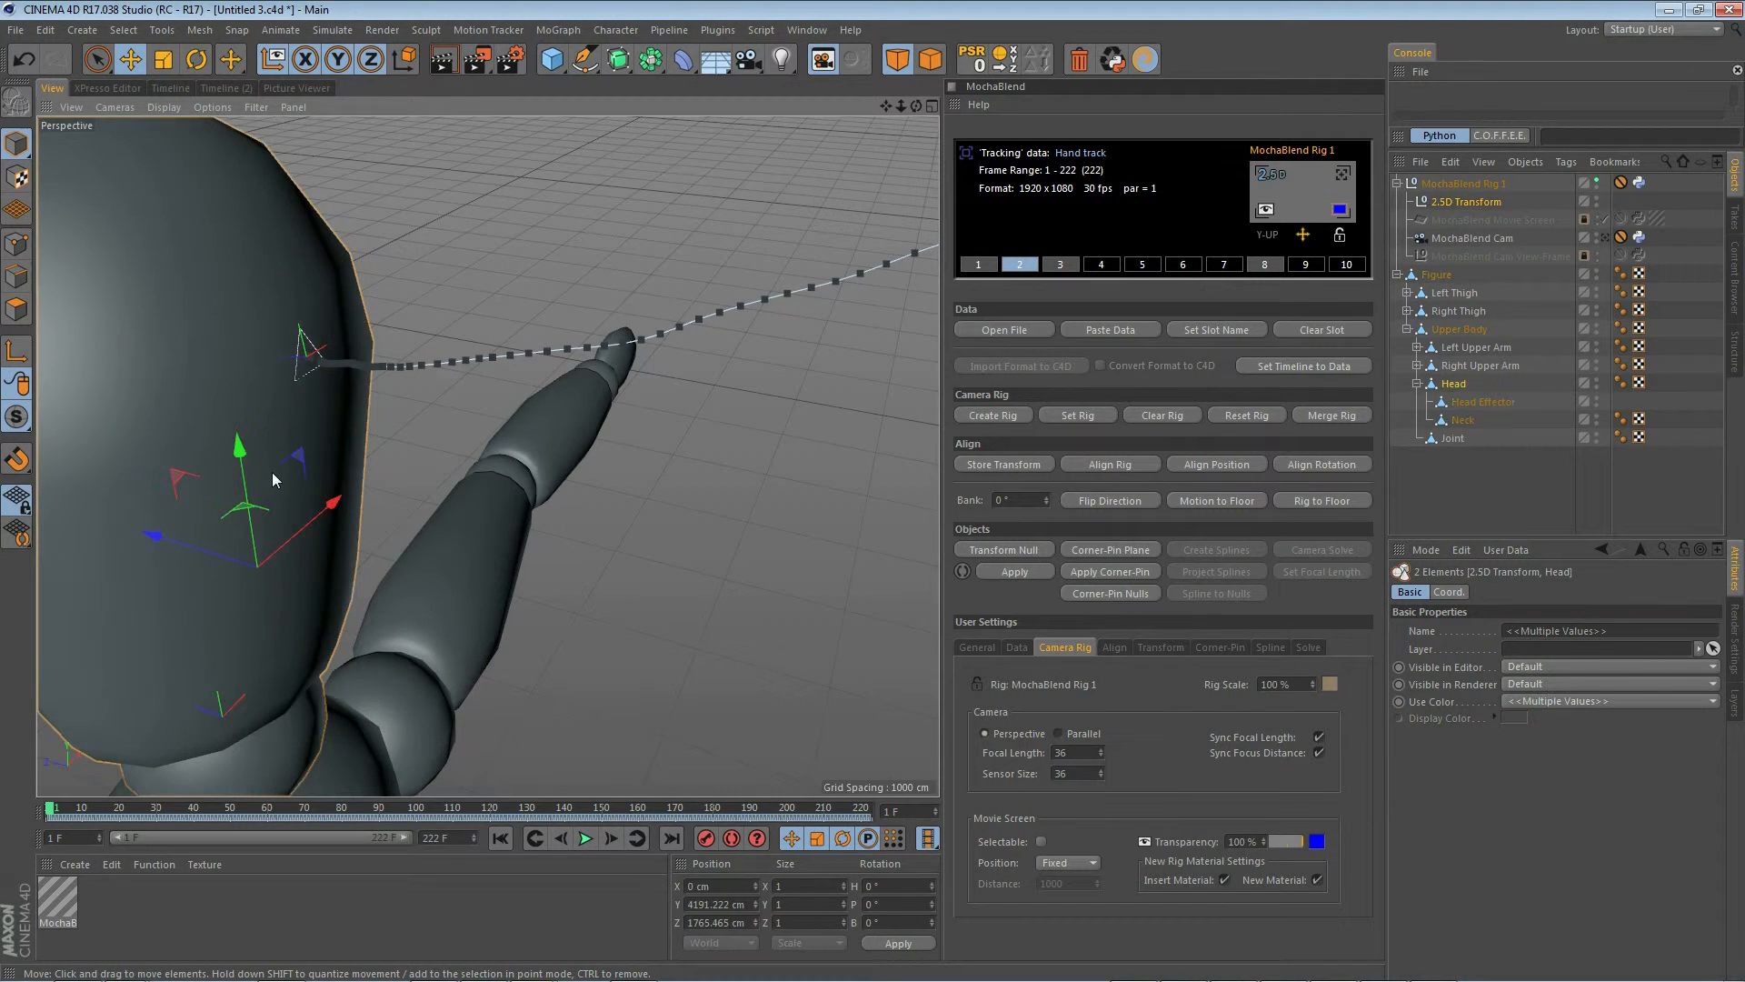
left_click(19, 311)
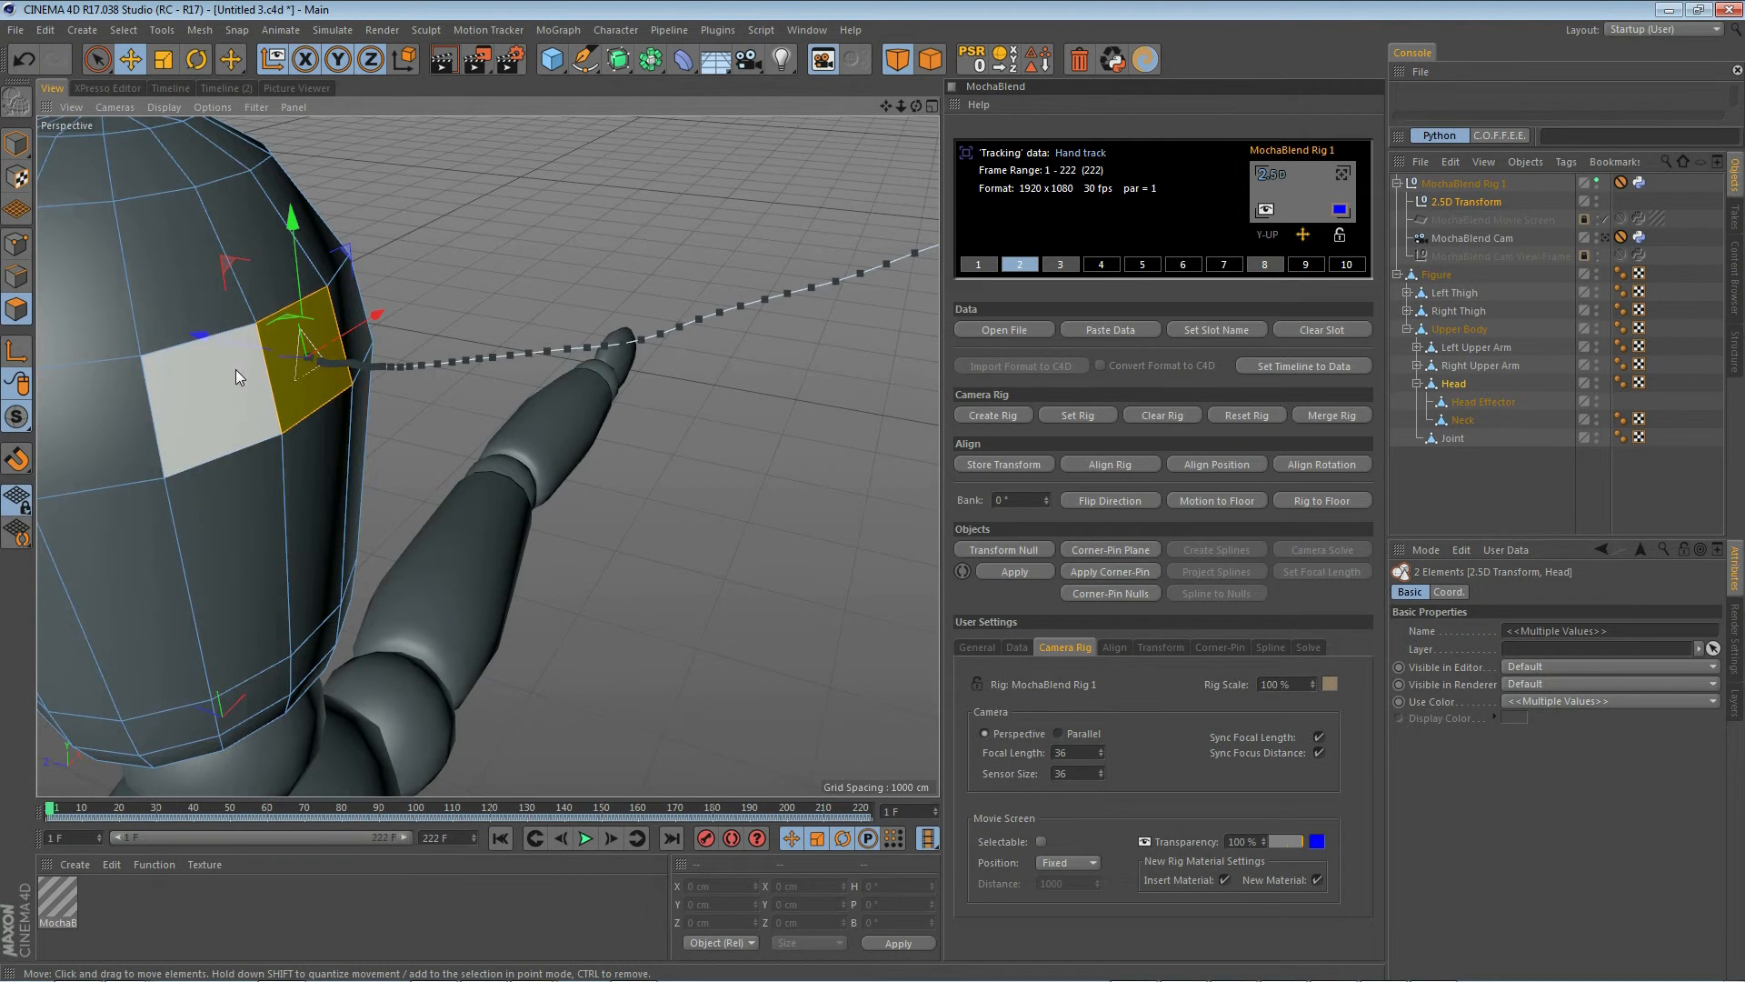
scroll(267, 362, "up", 5)
left_click_drag(264, 458, 347, 396, "alt")
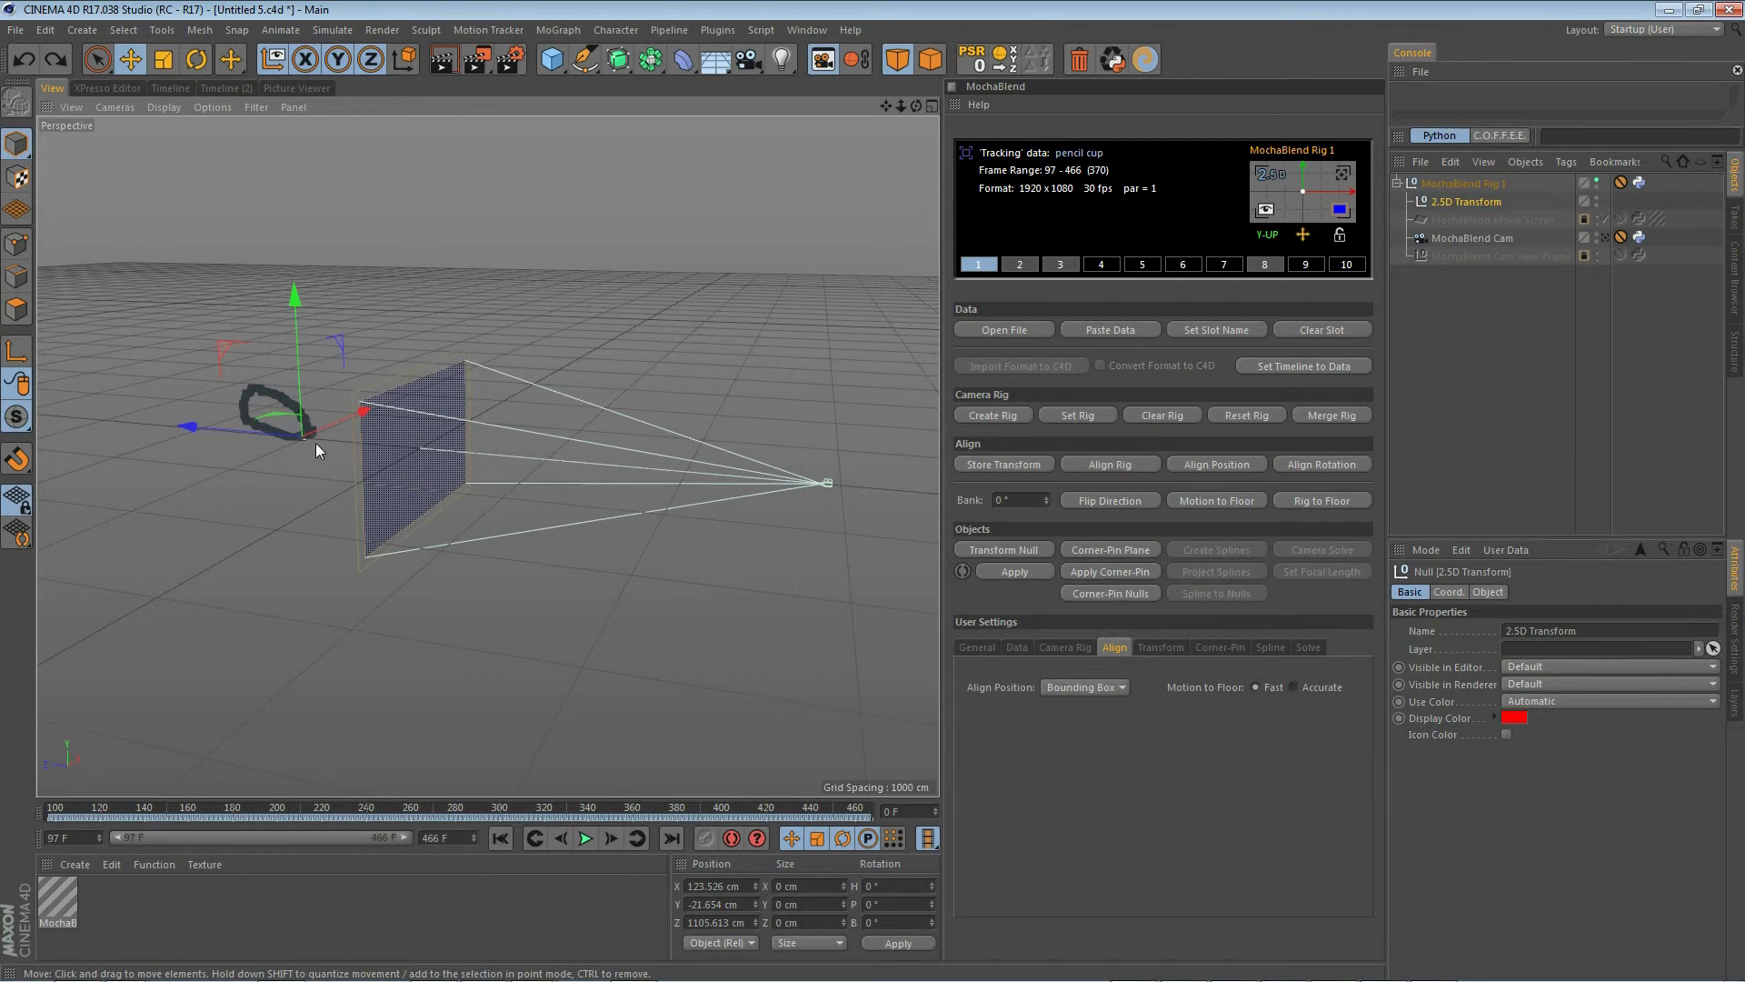
- Align the rig to the floor by the pencil cup transform null's motion path, using the Fast method
right_click_drag(265, 433, 266, 369, "alt")
mouse_move(247, 460)
left_mouse_down("alt")
mouse_move(274, 442)
mouse_move(238, 460)
left_mouse_up("alt")
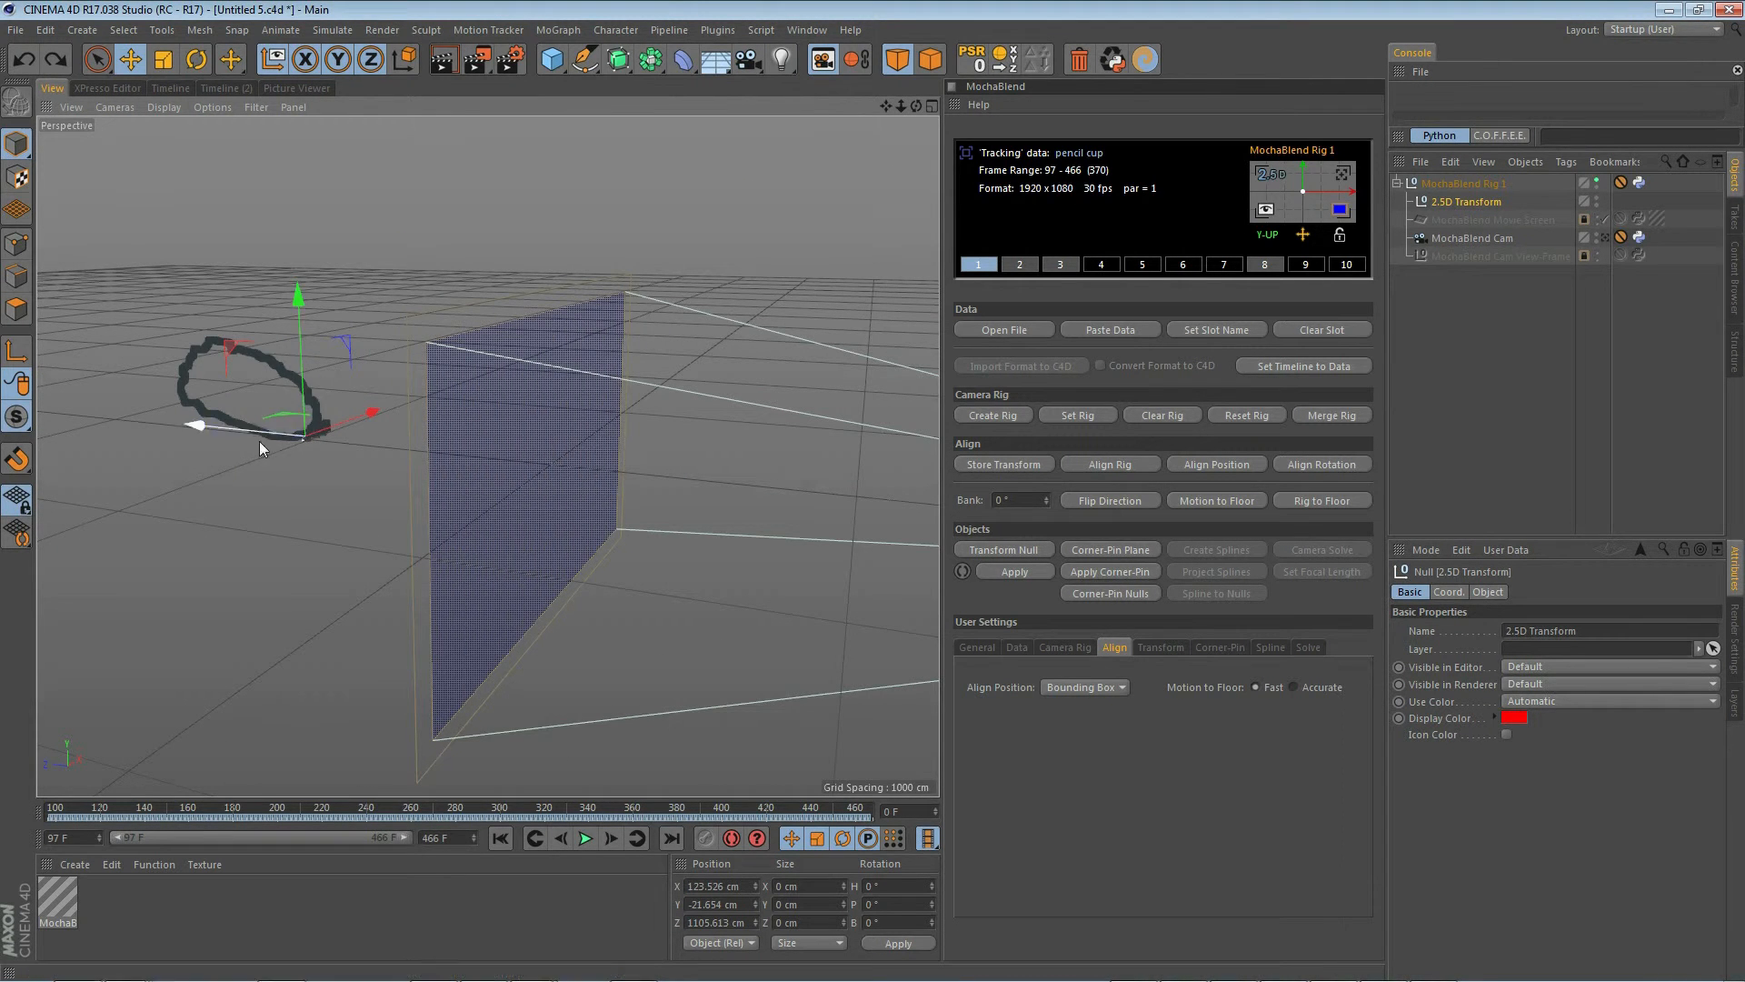
left_click_drag(358, 481, 294, 502, "alt")
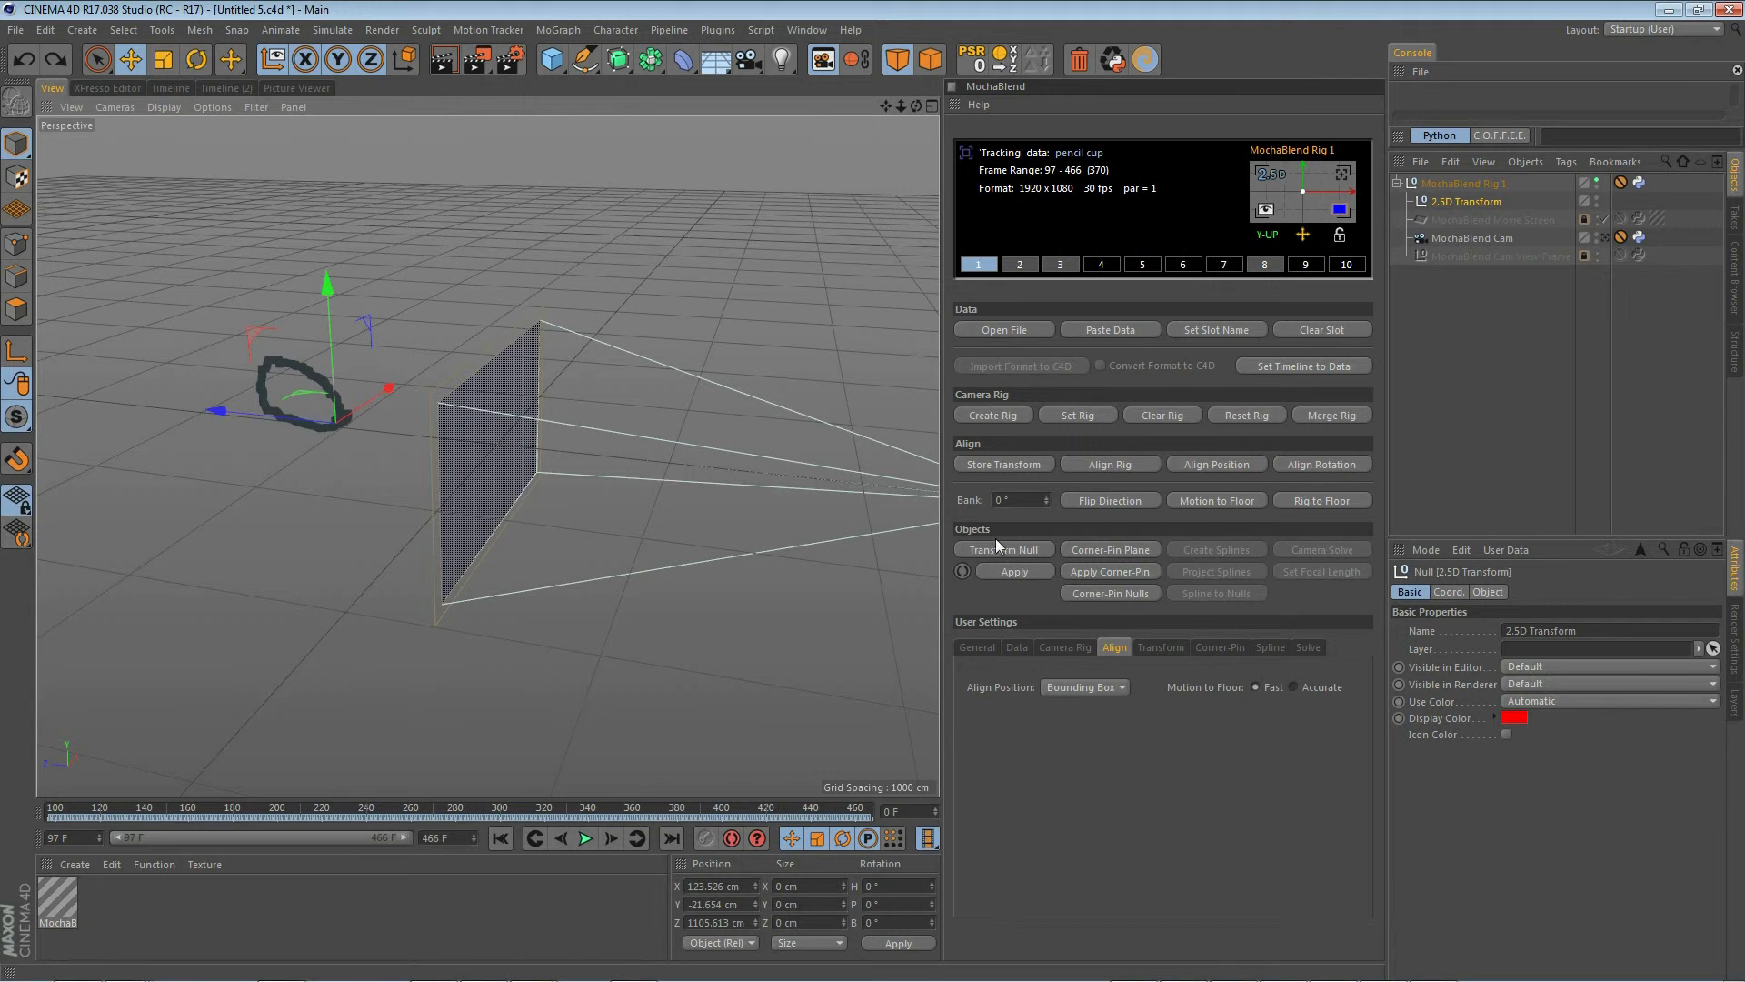
left_click(1224, 499)
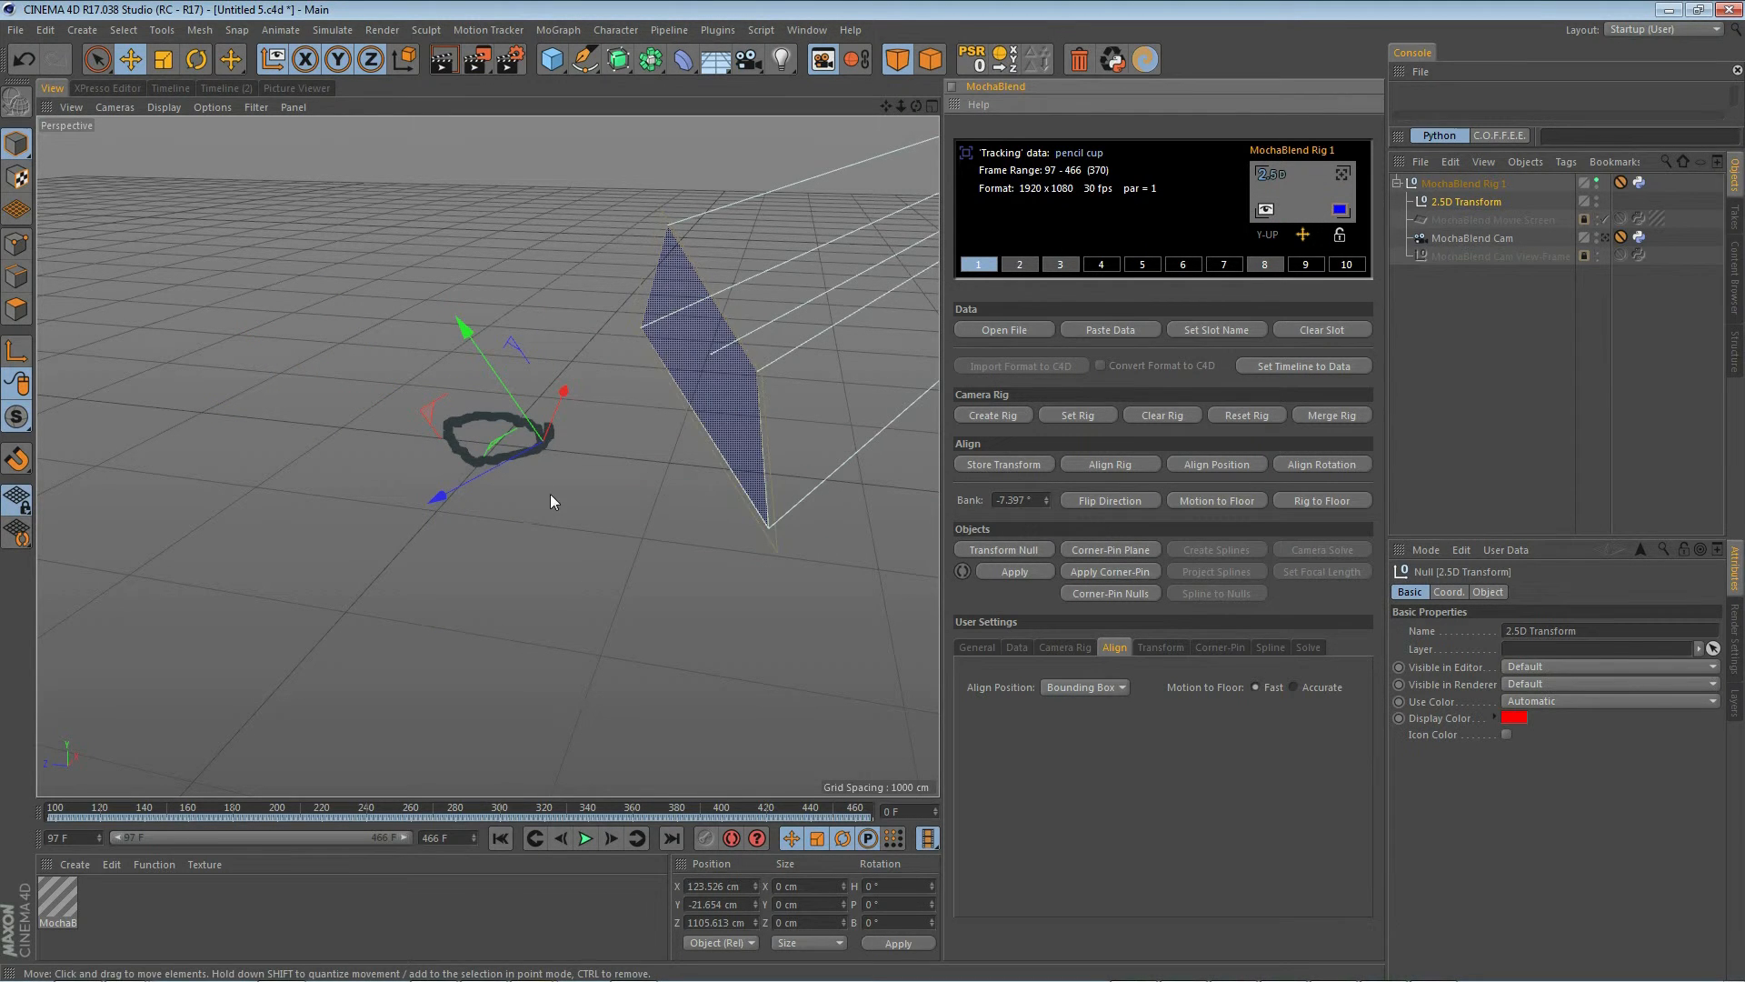
mouse_move(543, 495)
left_mouse_down("alt")
mouse_move(542, 451)
mouse_move(362, 465)
mouse_move(342, 448)
mouse_move(483, 467)
mouse_move(515, 511)
left_mouse_up("alt")
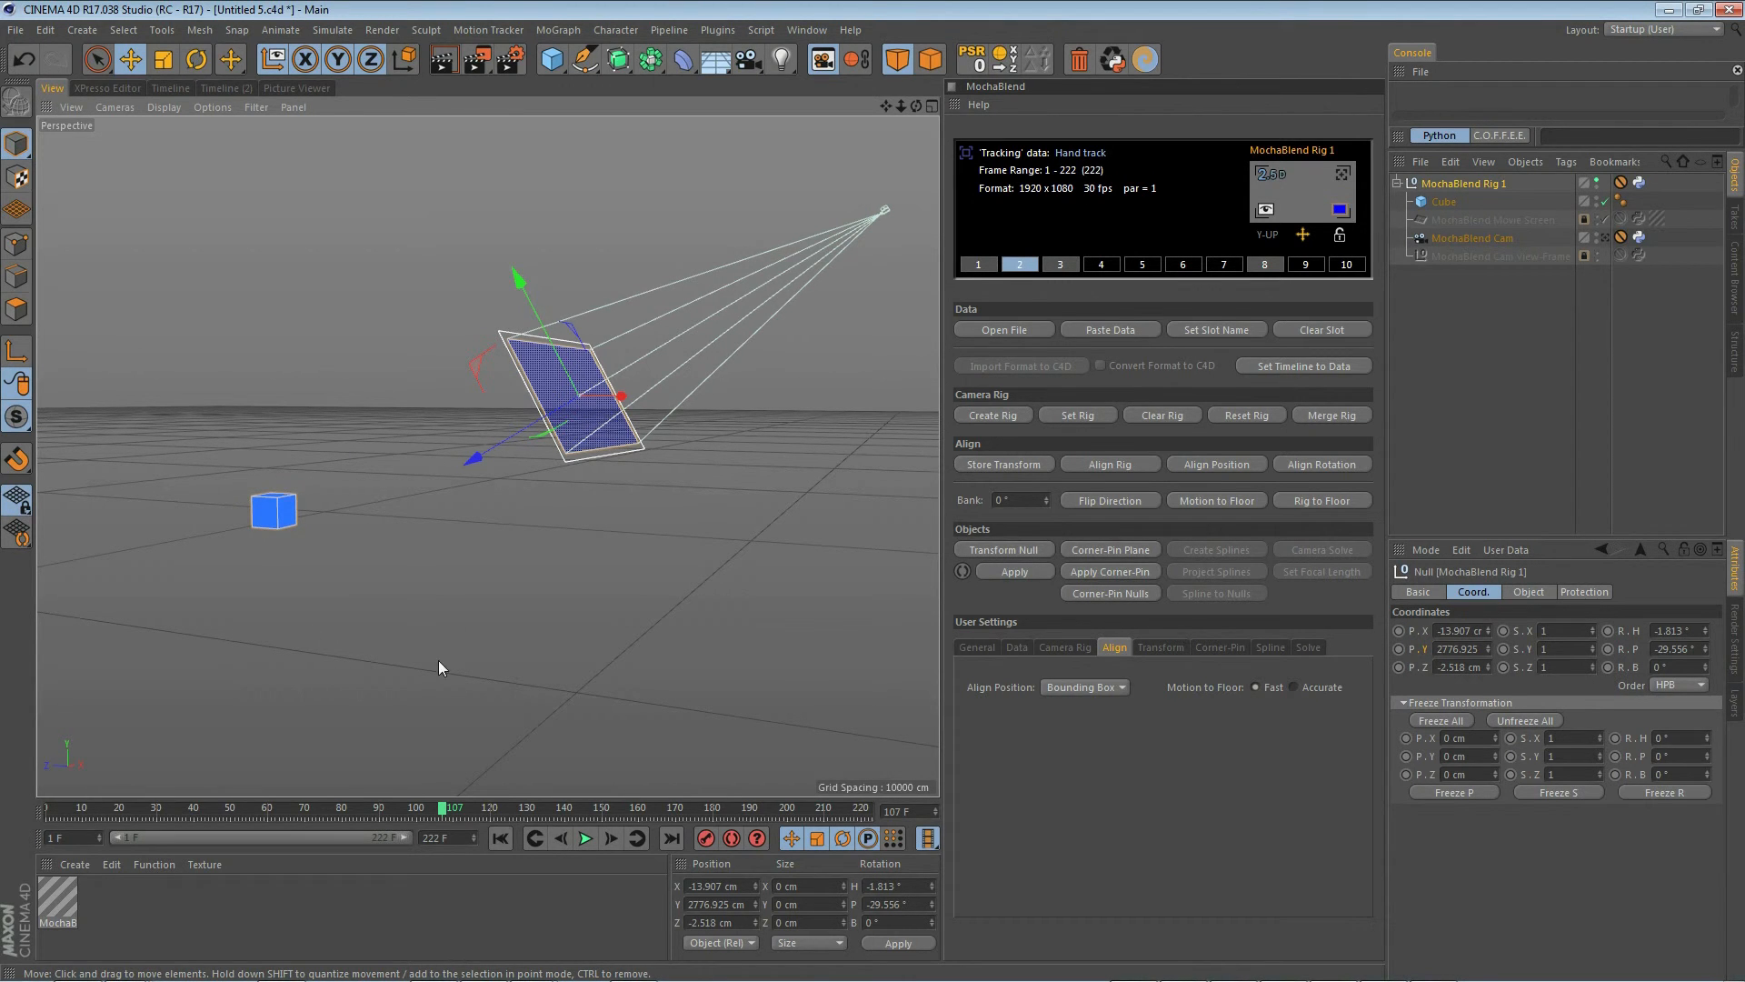
- Set the Hand track rig on the floor at frame 107, and apply the tracking data to the cube
left_click(1334, 501)
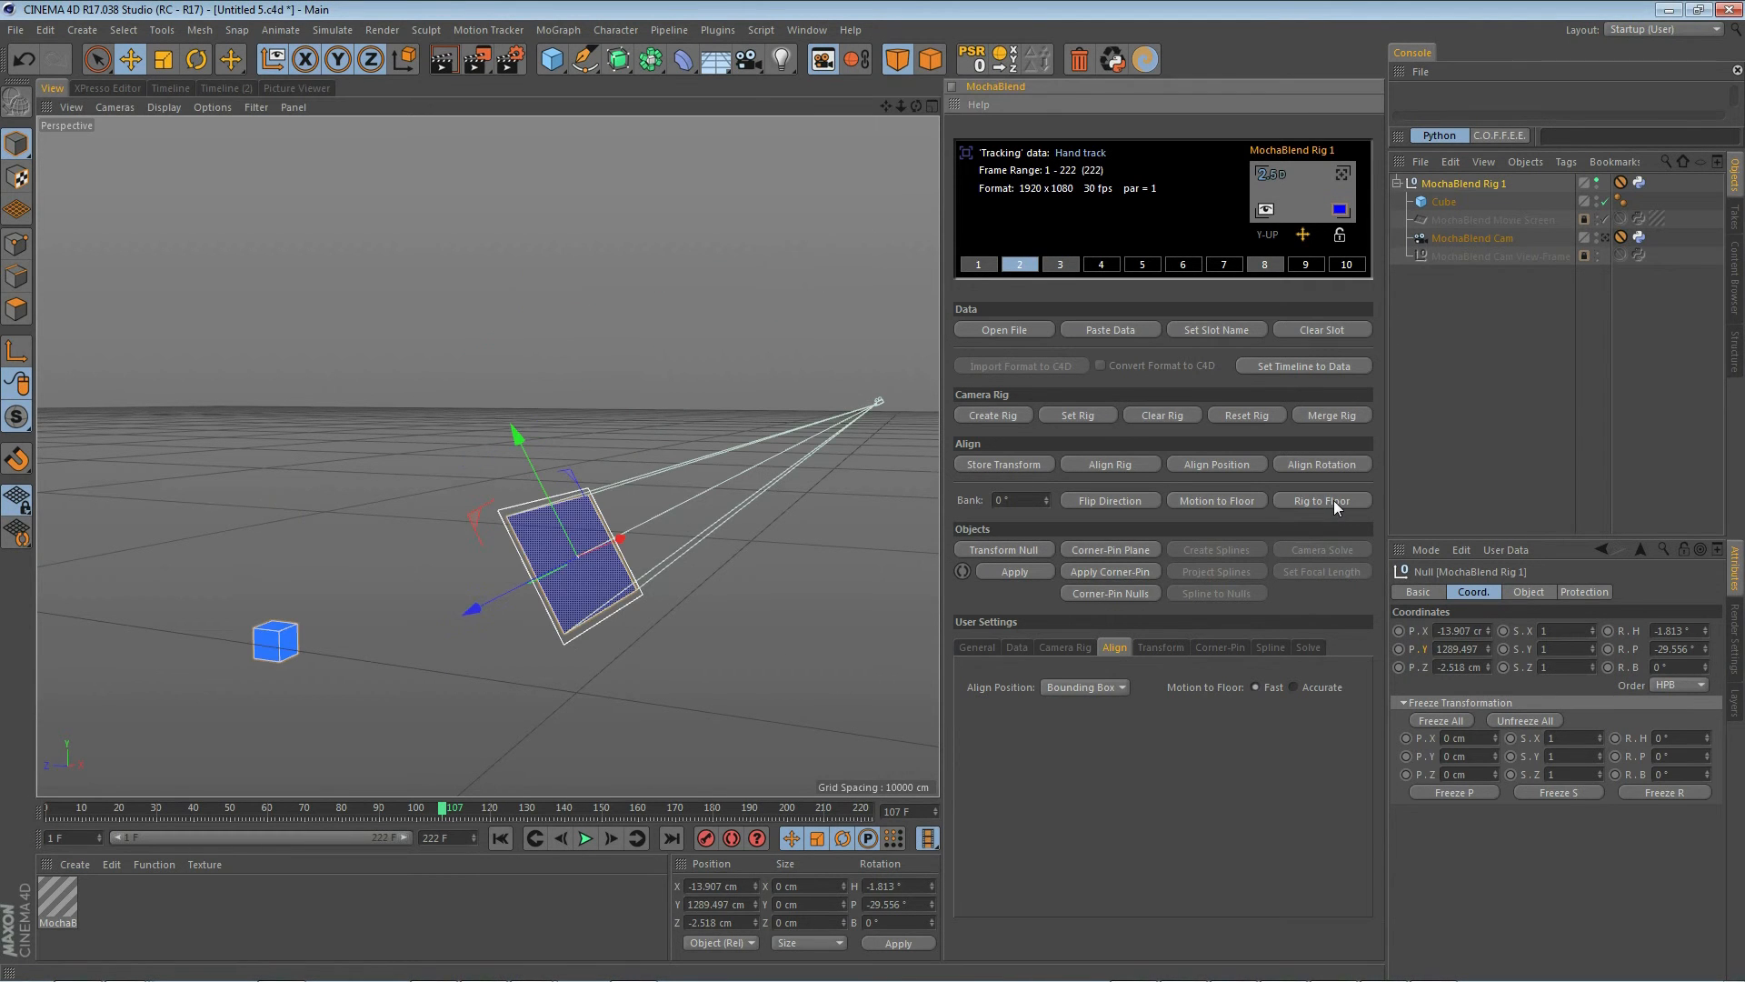
left_click(1453, 203)
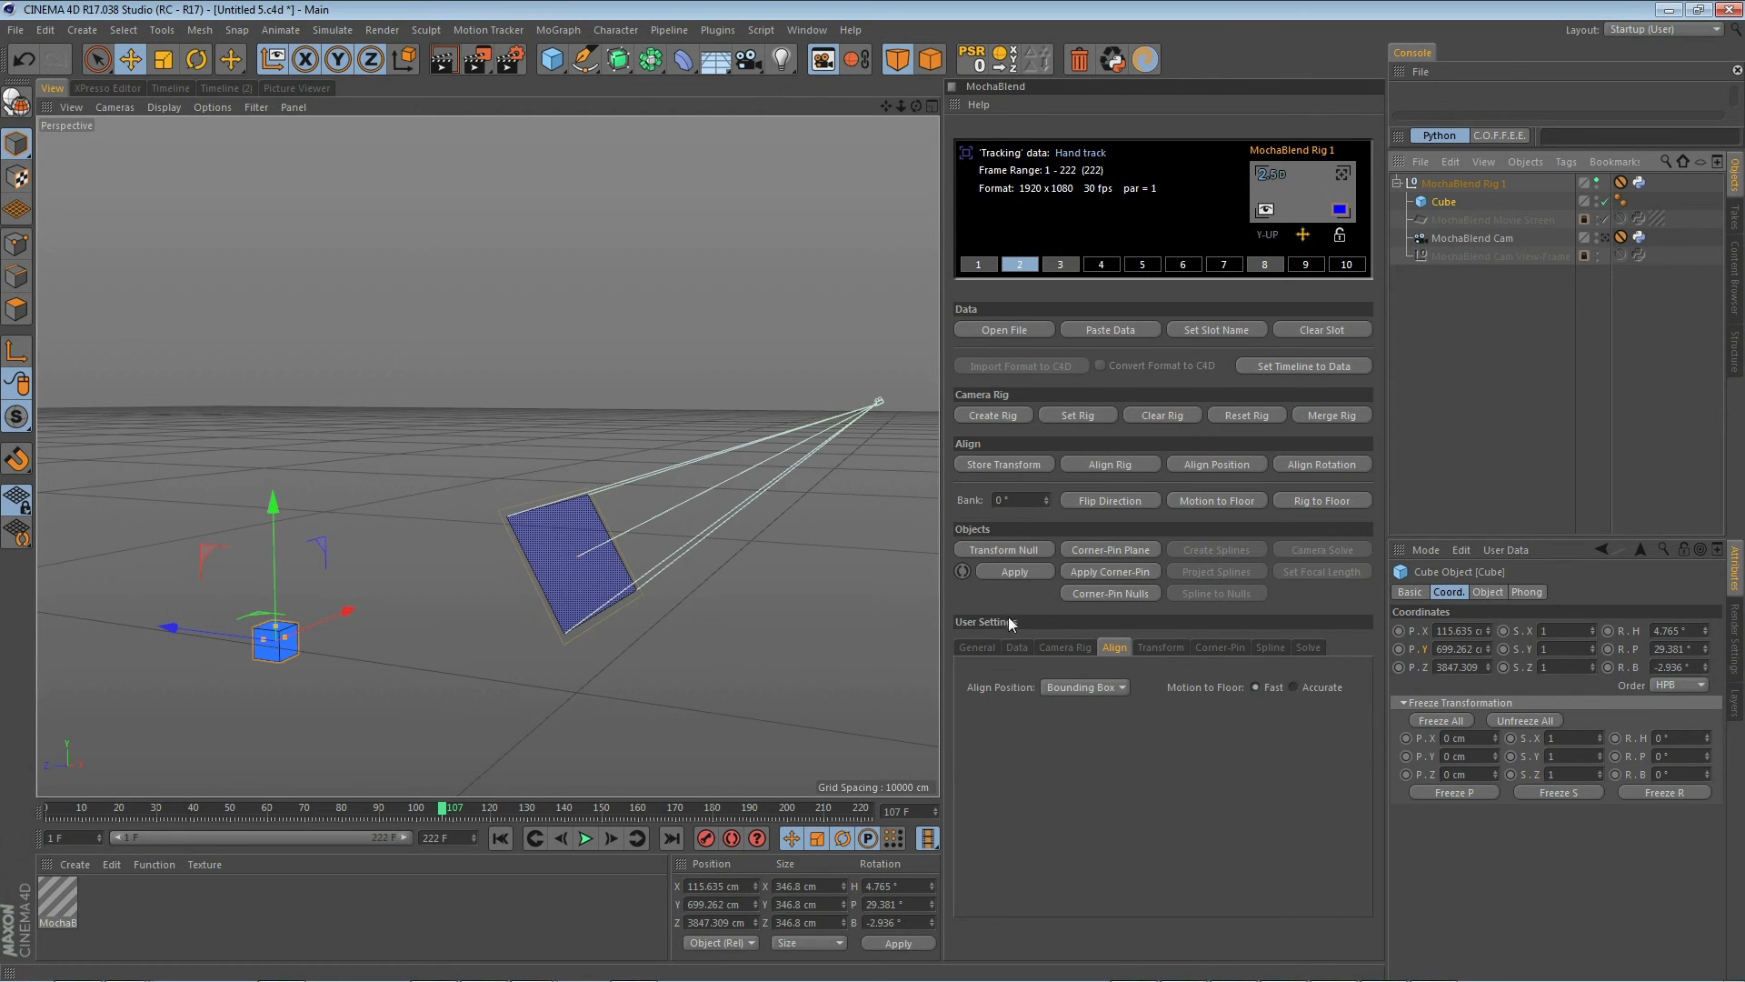
left_click(1017, 570)
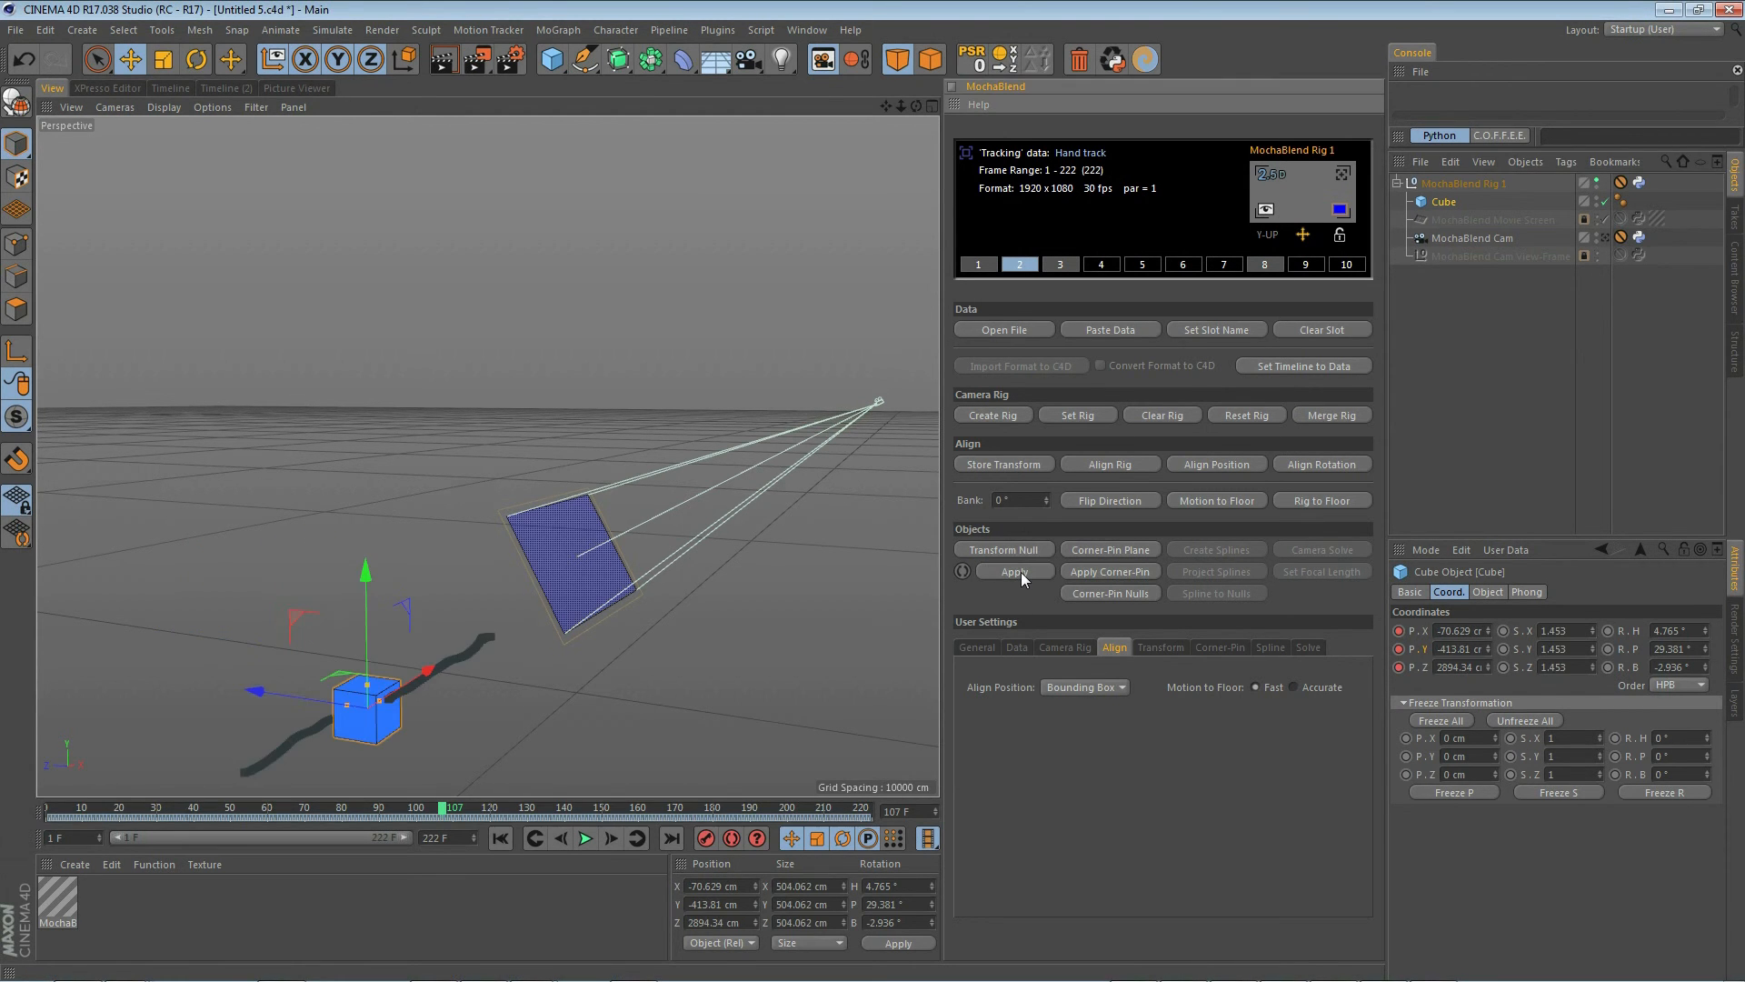
- Realign the rig to the floor with the cube's motion included, and go to frame 65
left_click(1329, 500)
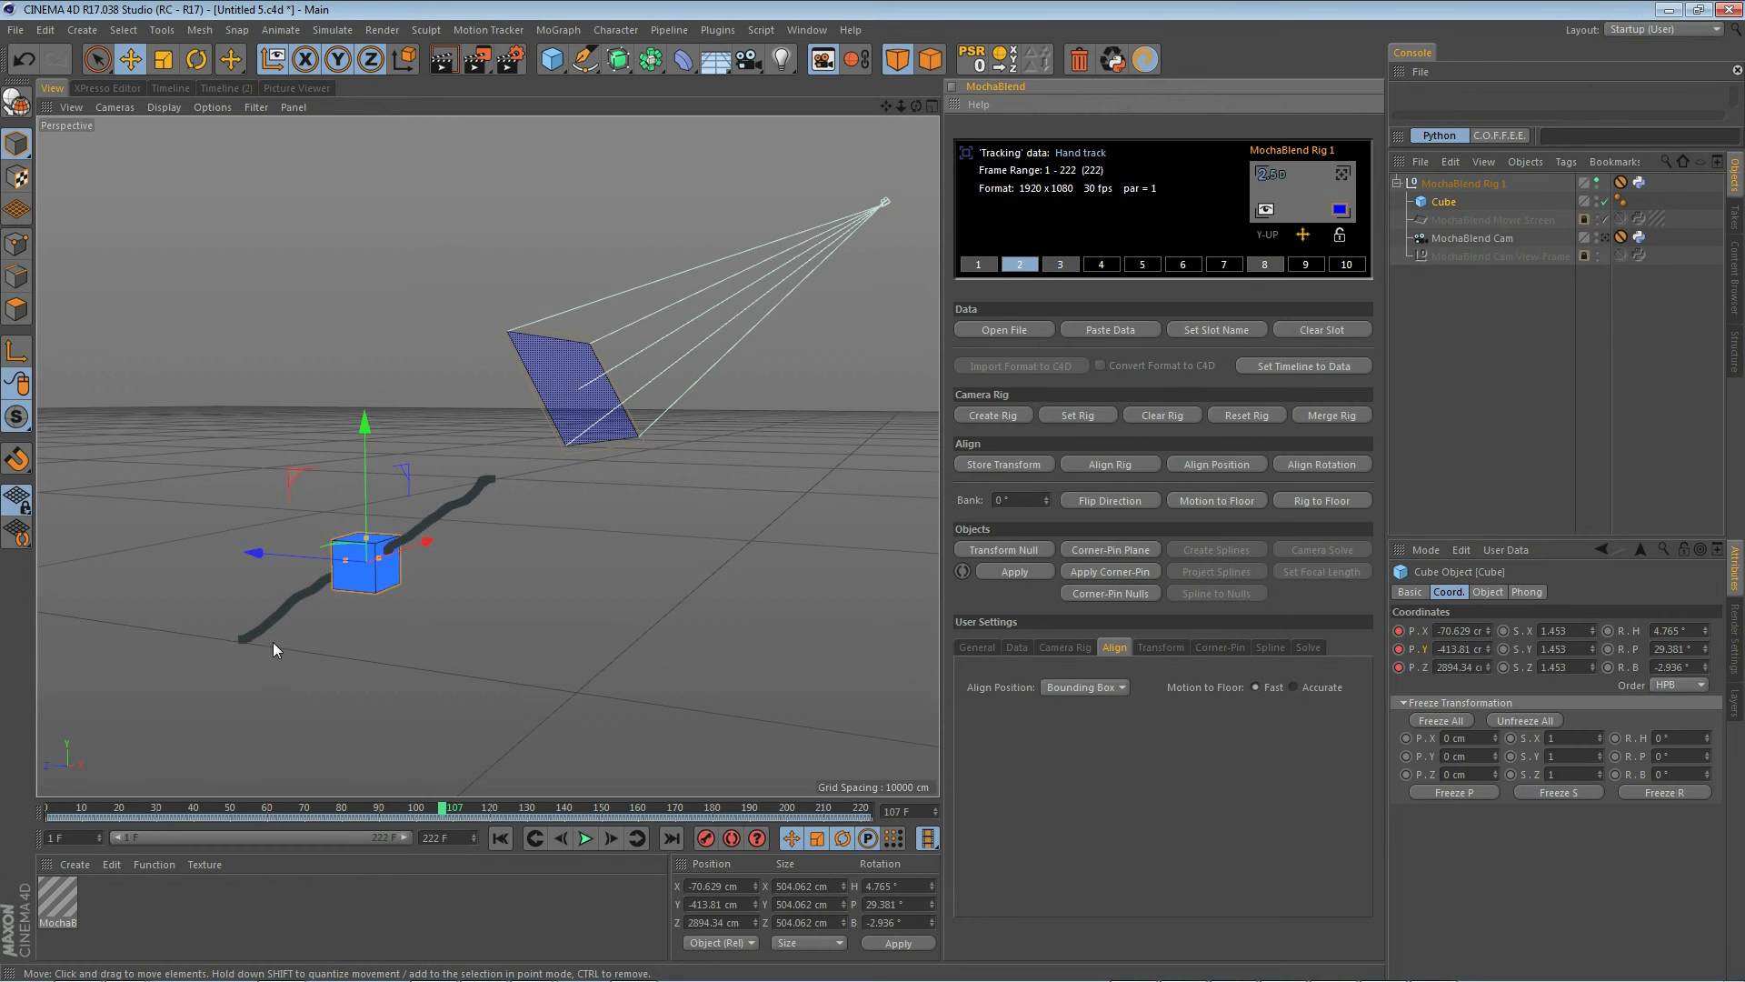
left_click_drag(443, 808, 287, 811)
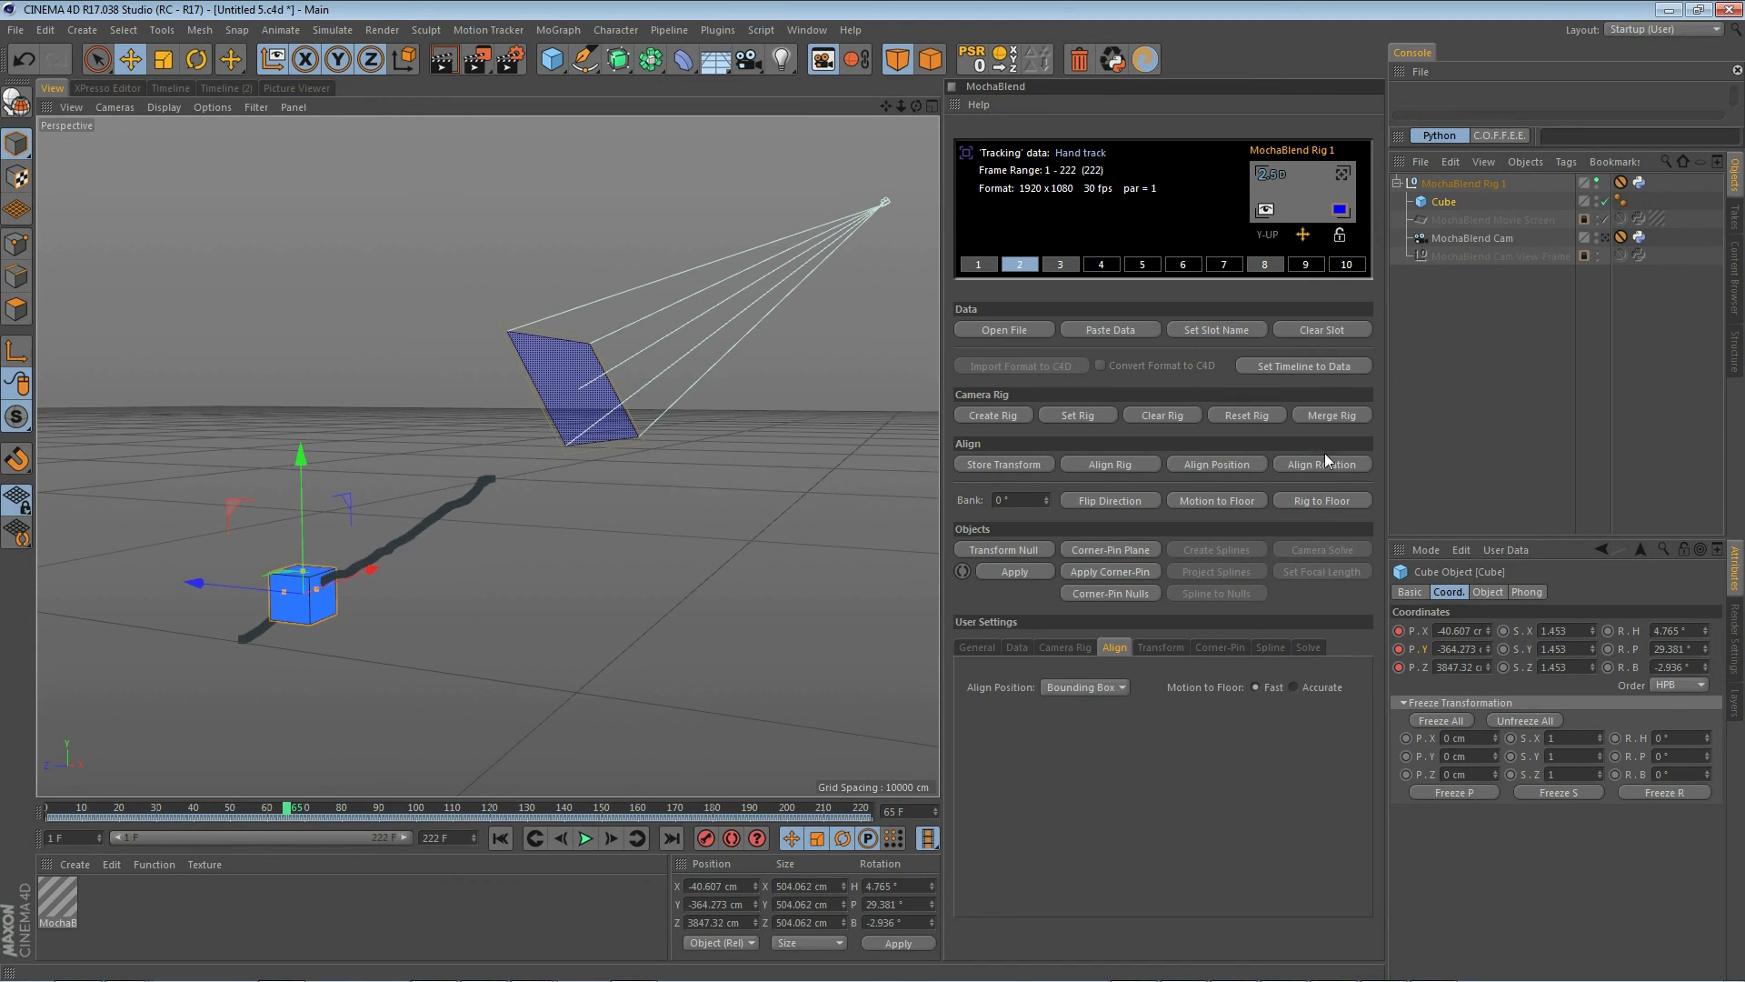